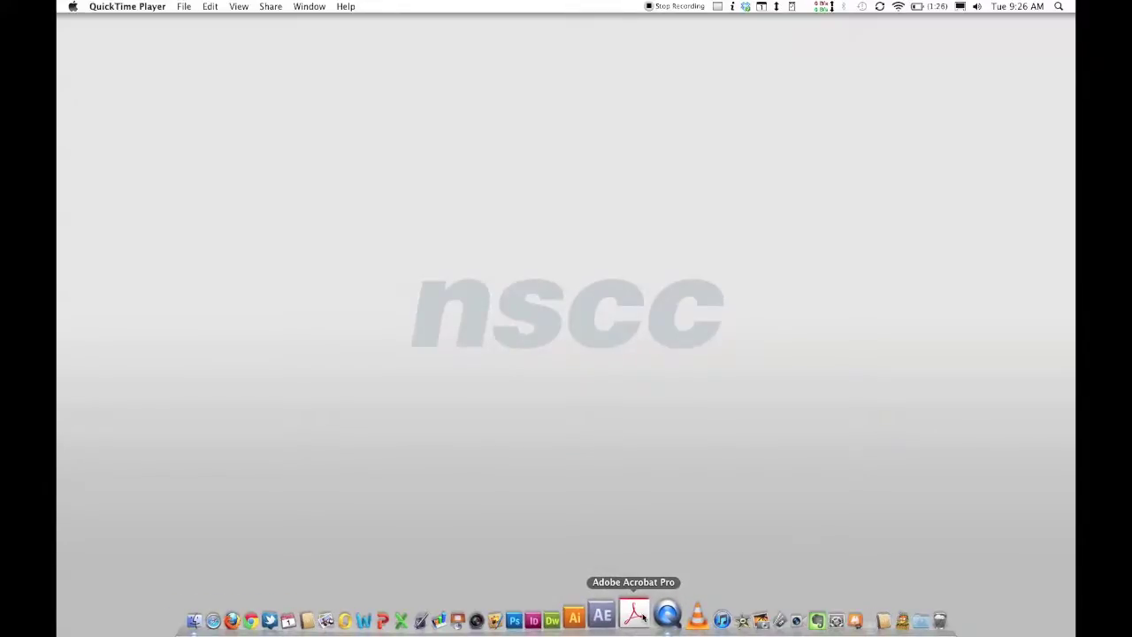
- Open the recent file "1040 – my interactive document.pdf" in Adobe Acrobat Pro and look through its pages
{"action": "left_click", "coordinate": [1065, 5]}
{"action": "type", "text": "acro"}
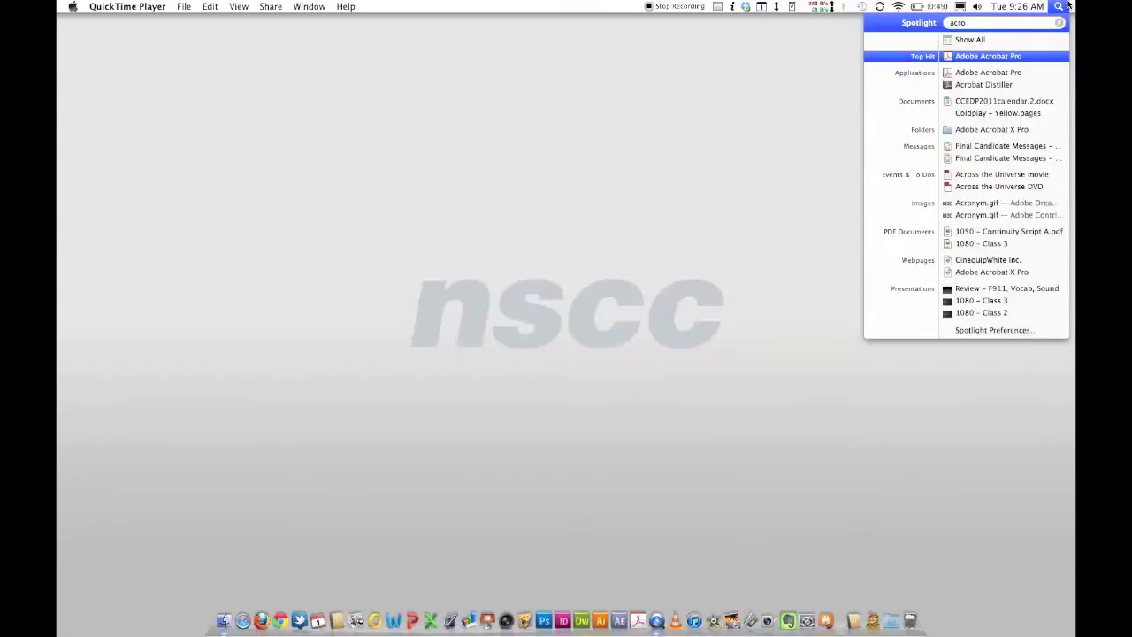
{"action": "key", "text": "Return"}
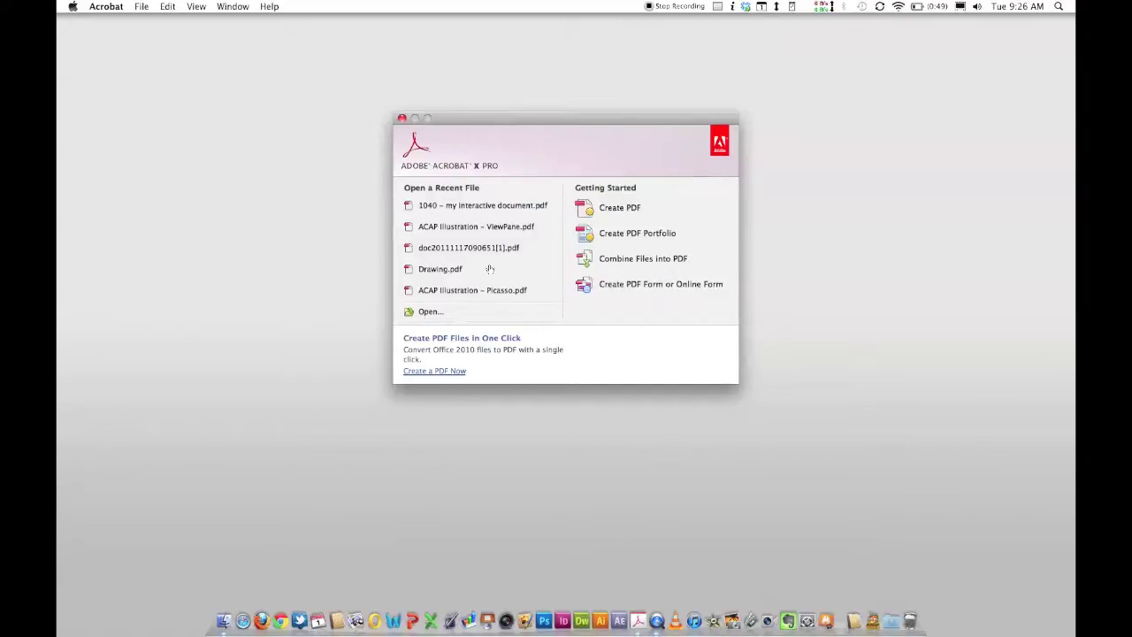
{"action": "left_click", "coordinate": [487, 205]}
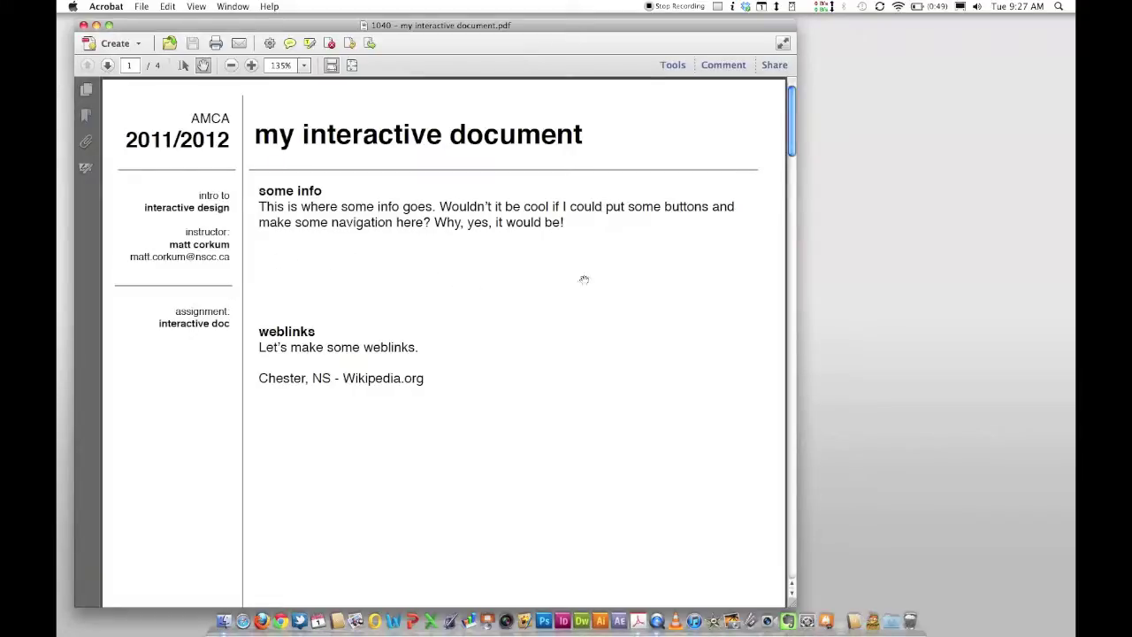
{"action": "scroll", "coordinate": [412, 400], "scroll_direction": "down", "scroll_amount": 15}
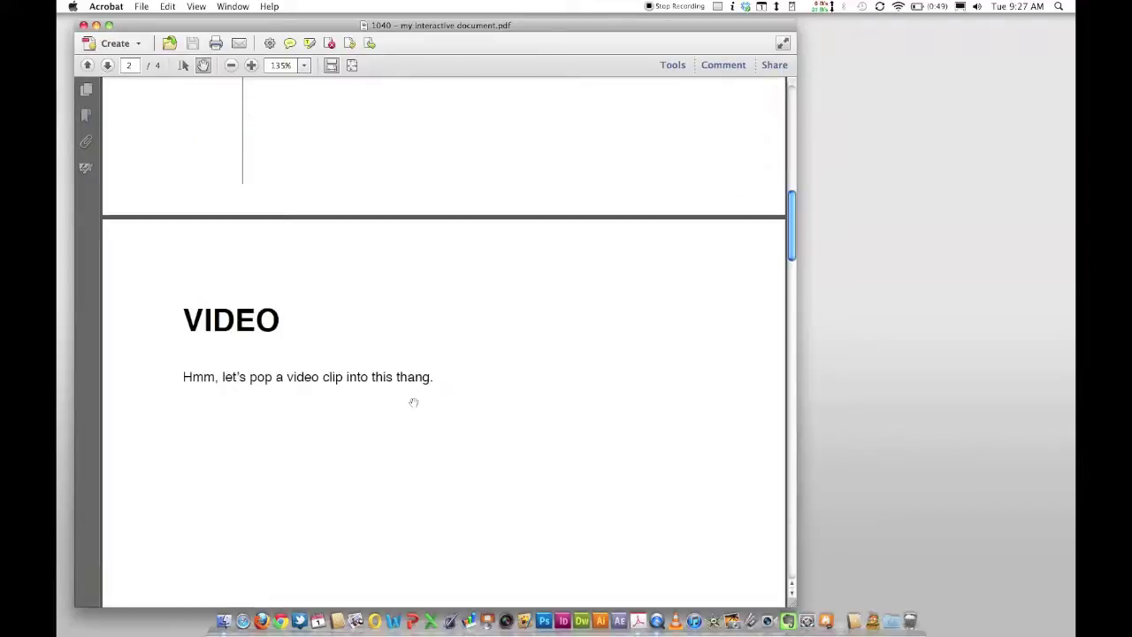
{"action": "scroll", "coordinate": [413, 402], "scroll_direction": "down", "scroll_amount": 20}
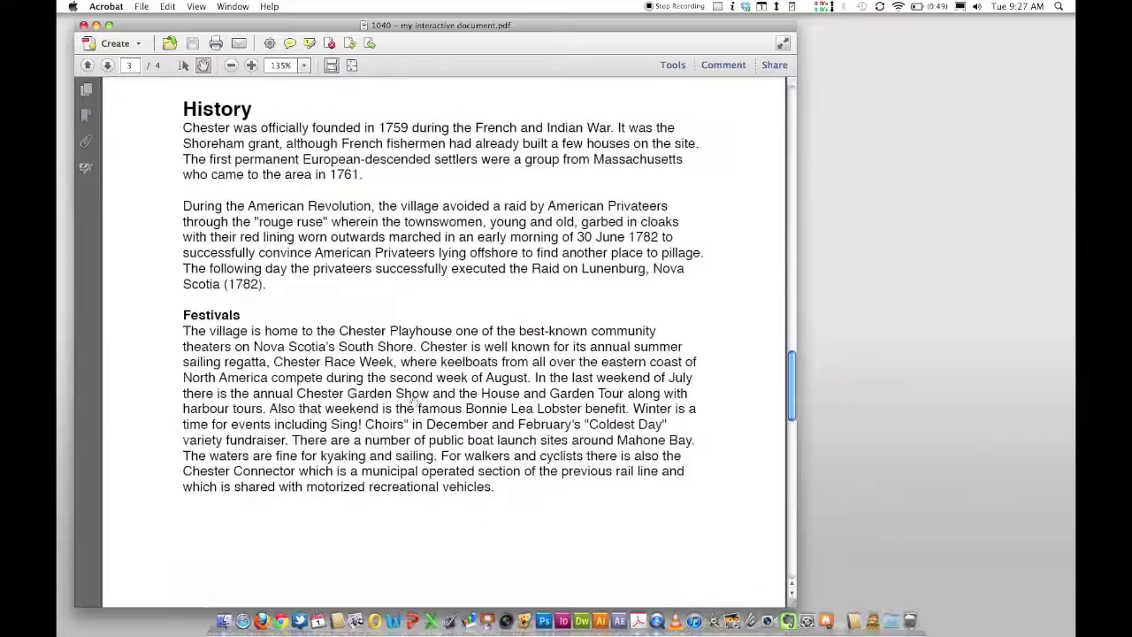
{"action": "scroll", "coordinate": [413, 402], "scroll_direction": "down", "scroll_amount": 5}
{"action": "key", "text": "Home"}
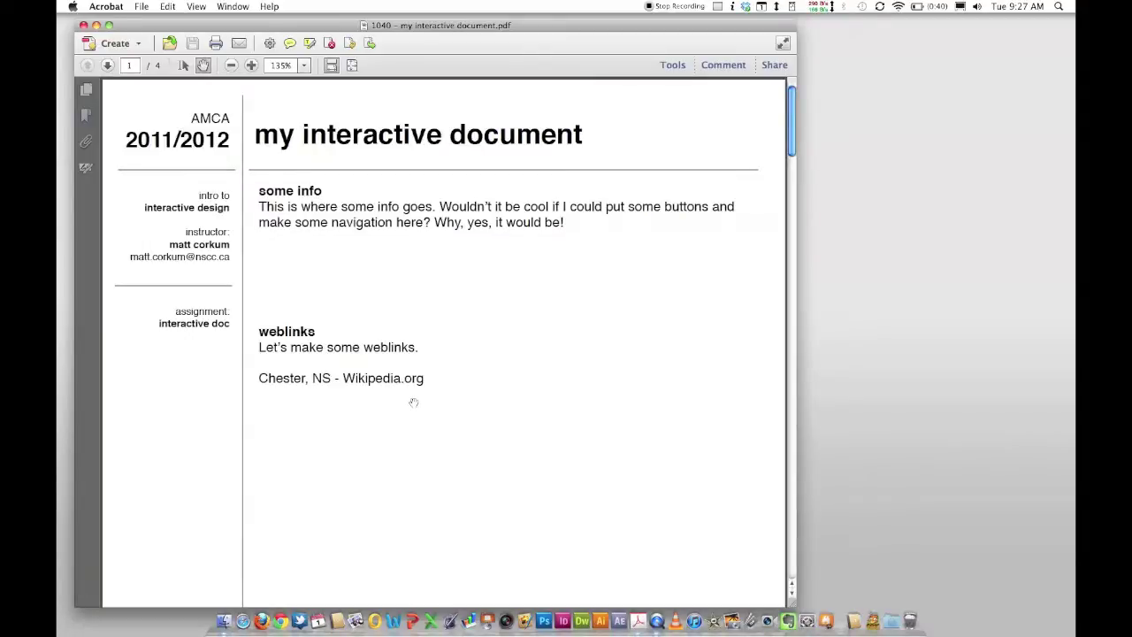
- Add a button in the blank space below the "some info" paragraph on page 1 and name its field Info
{"action": "left_click", "coordinate": [674, 68]}
{"action": "left_click", "coordinate": [684, 94]}
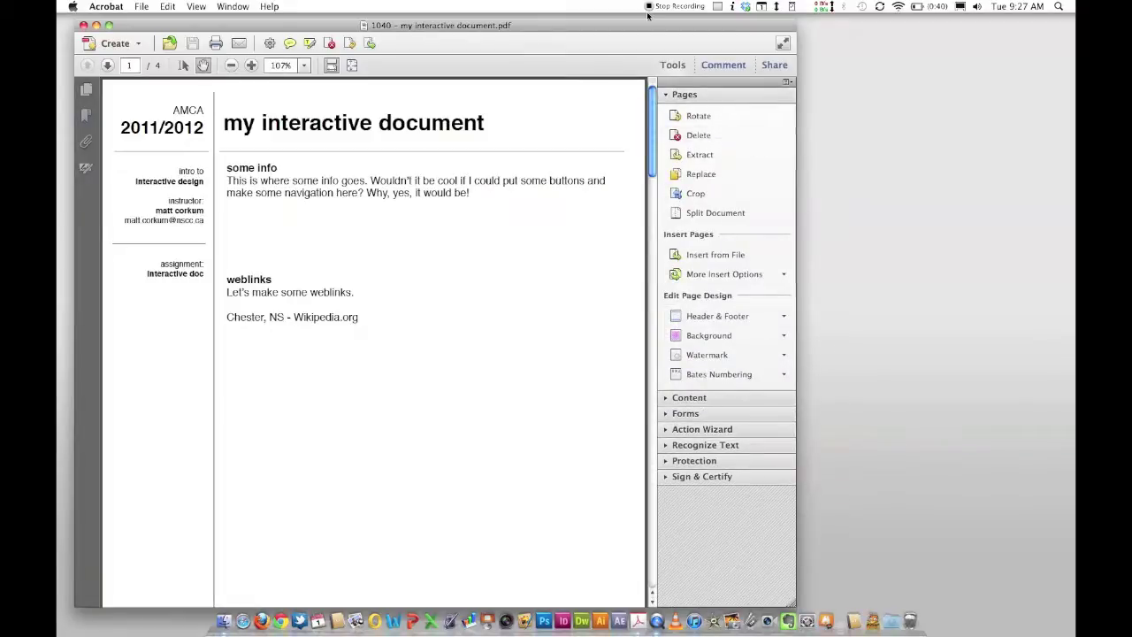
{"action": "left_click_drag", "start_coordinate": [647, 15], "coordinate": [673, 13]}
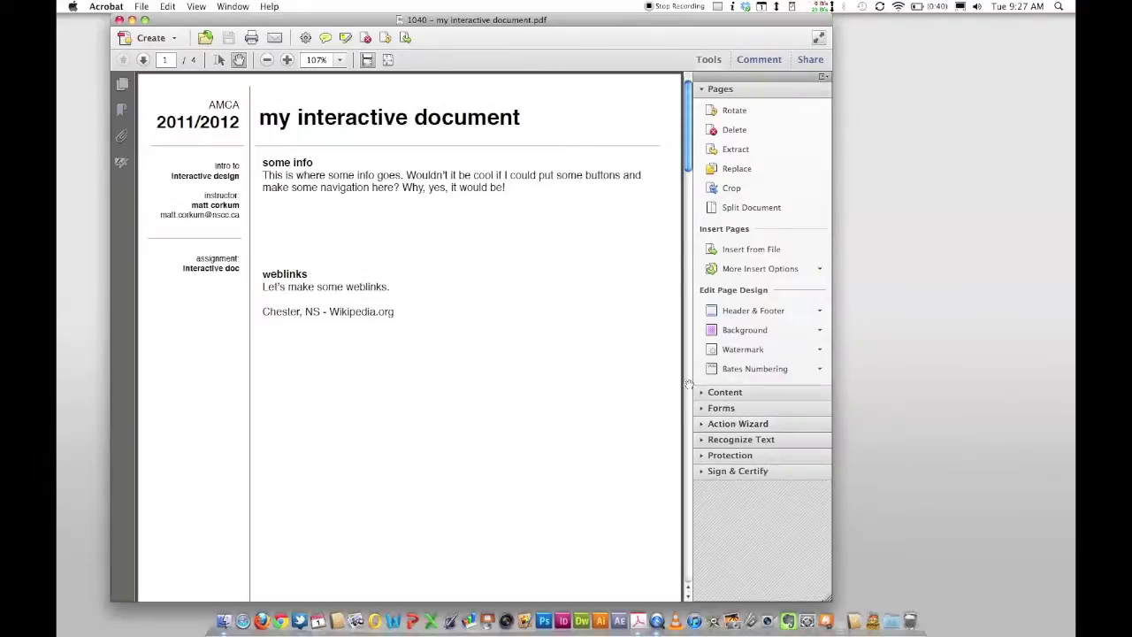
{"action": "left_click", "coordinate": [723, 392]}
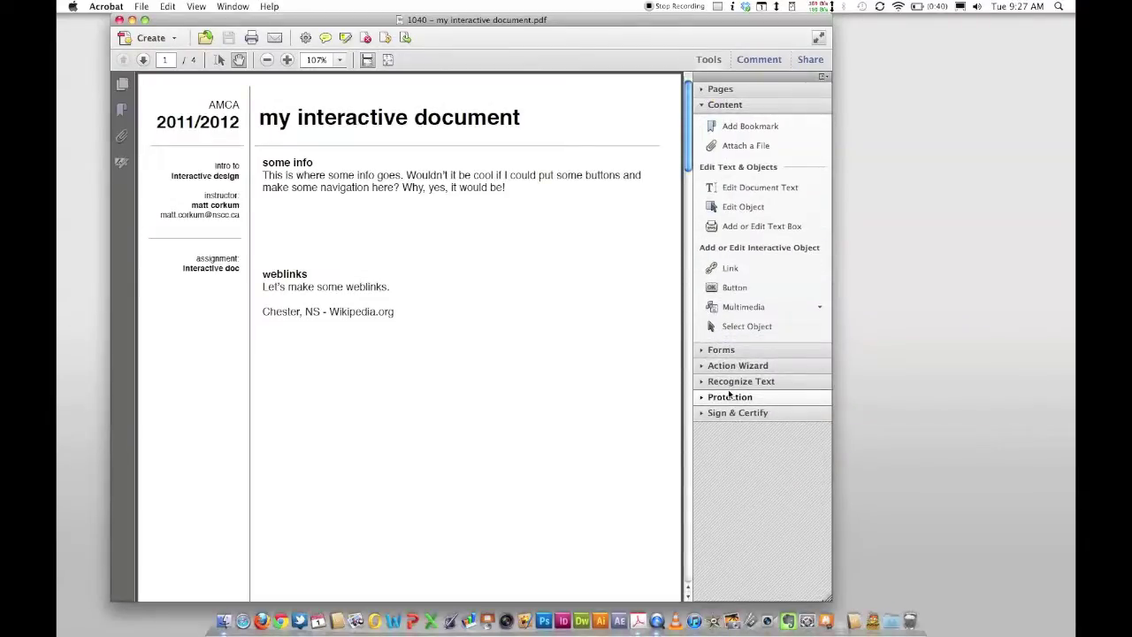
{"action": "left_click", "coordinate": [736, 327]}
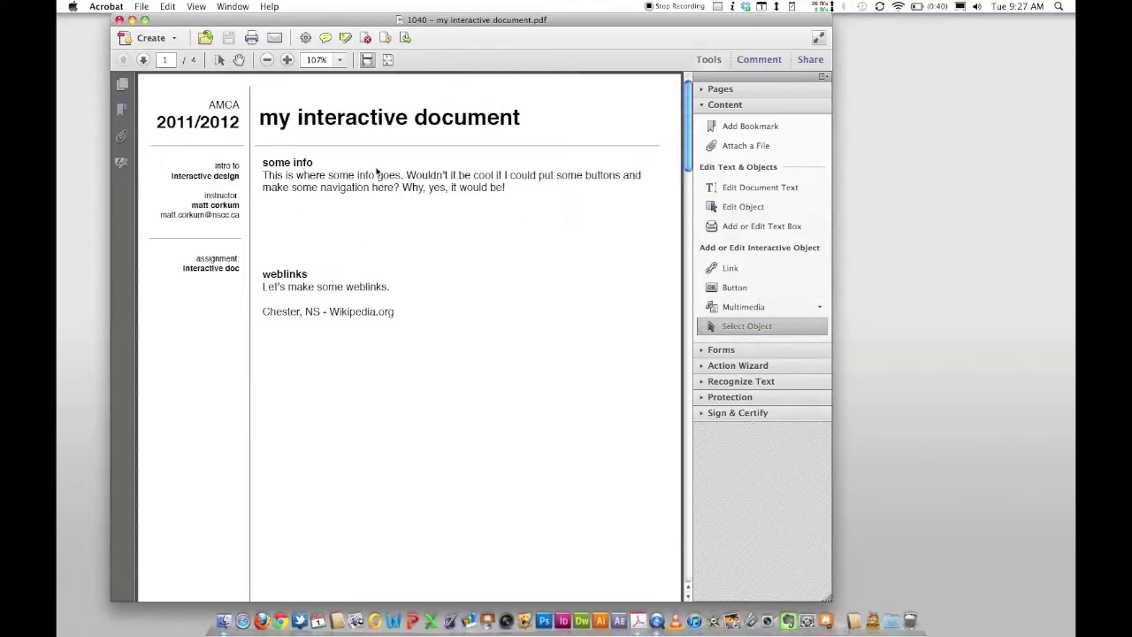
{"action": "left_click", "coordinate": [741, 288]}
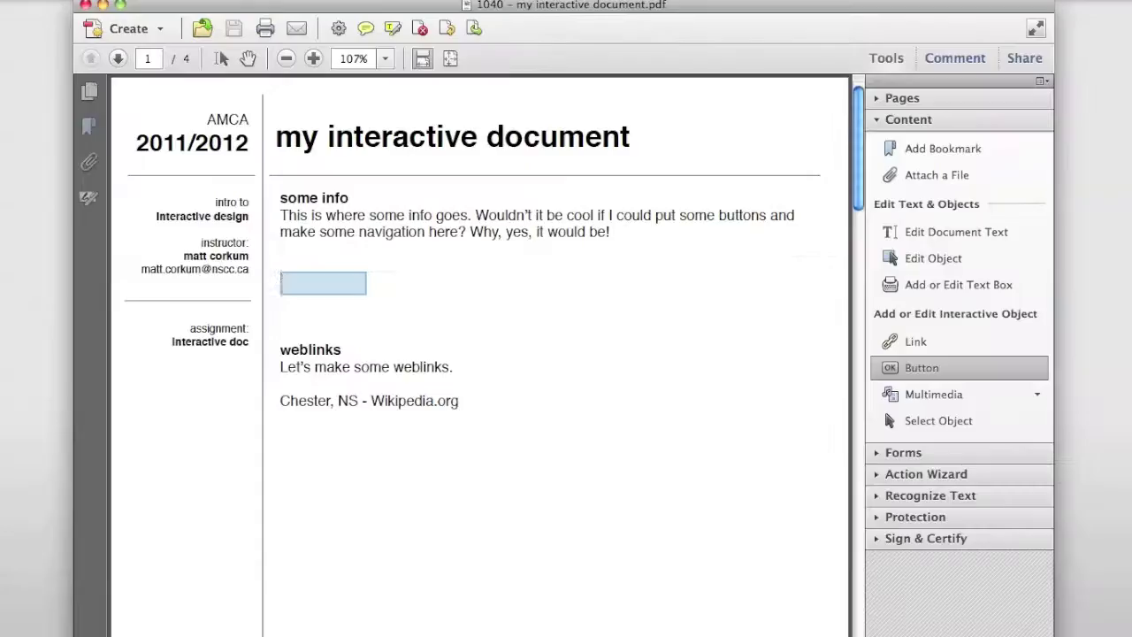
{"action": "left_click", "coordinate": [262, 217]}
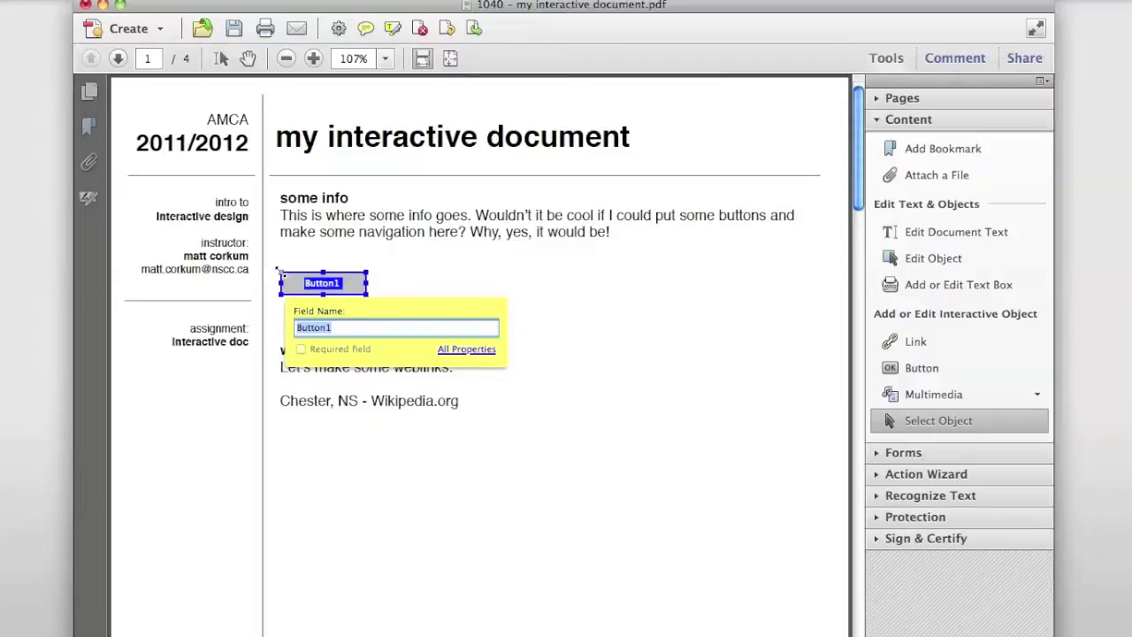
{"action": "type", "text": "Info"}
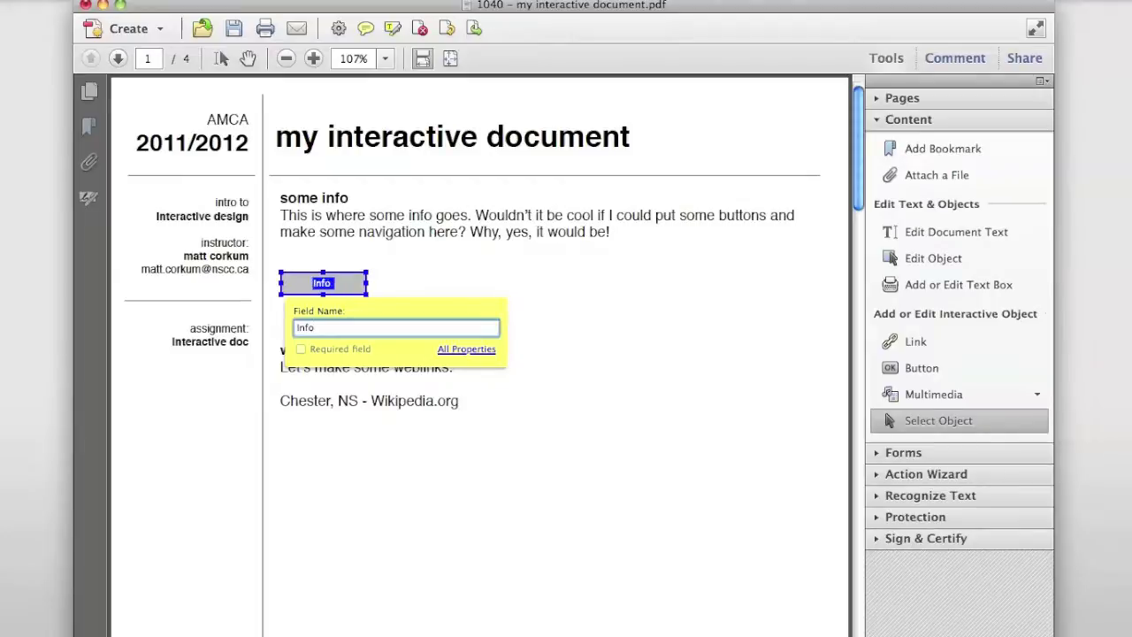
- Give the Info button the tooltip "Info" in its properties
{"action": "left_click", "coordinate": [465, 350]}
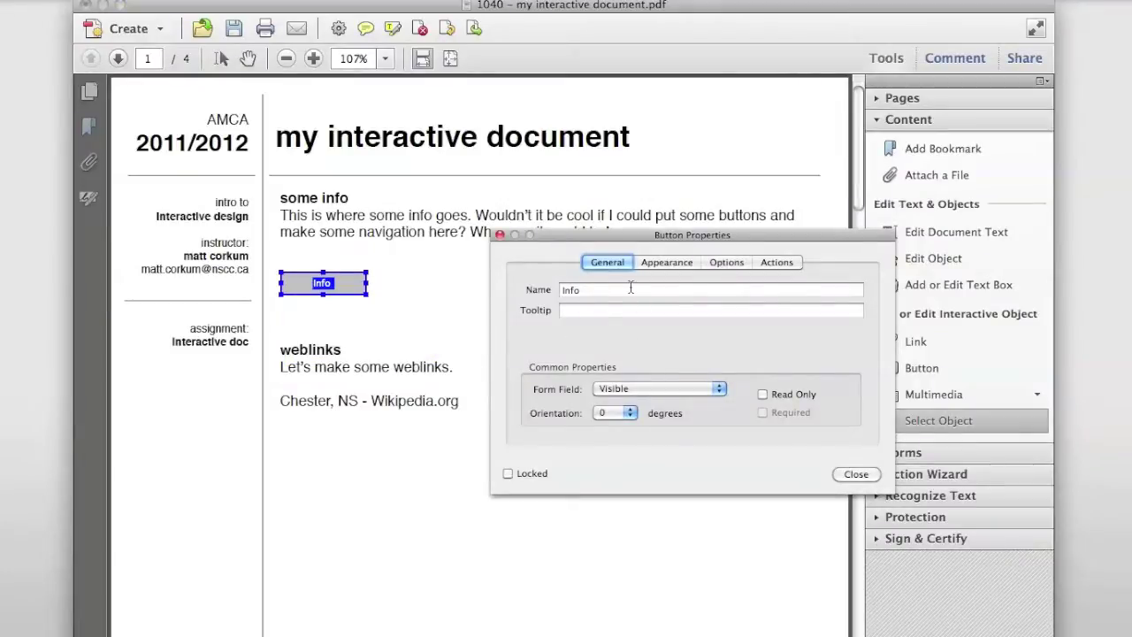
{"action": "left_click", "coordinate": [617, 310]}
{"action": "type", "text": "Info"}
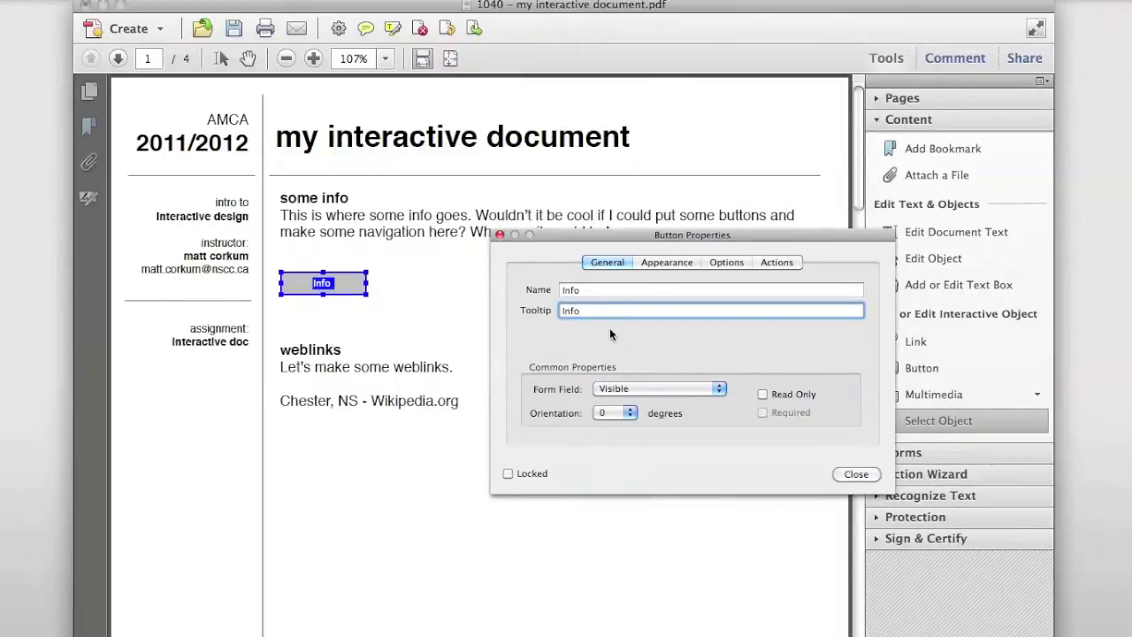
- Style the Info button with a dark gray border, a pale cyan fill and a font size of 14
{"action": "left_click", "coordinate": [668, 262]}
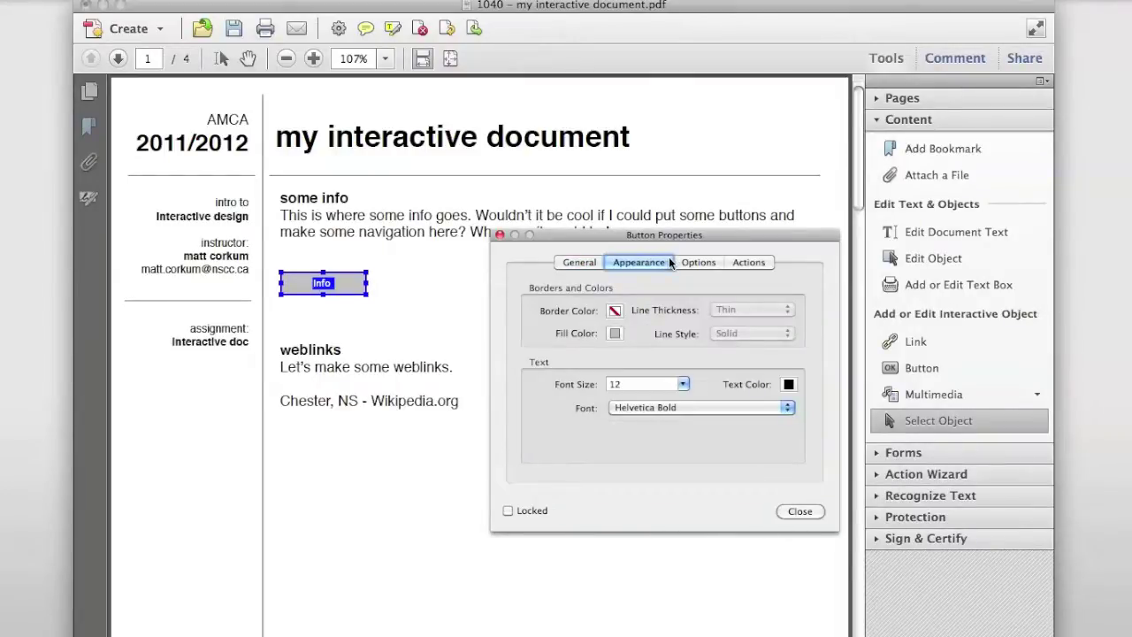
{"action": "left_click", "coordinate": [614, 310]}
{"action": "left_click", "coordinate": [719, 348]}
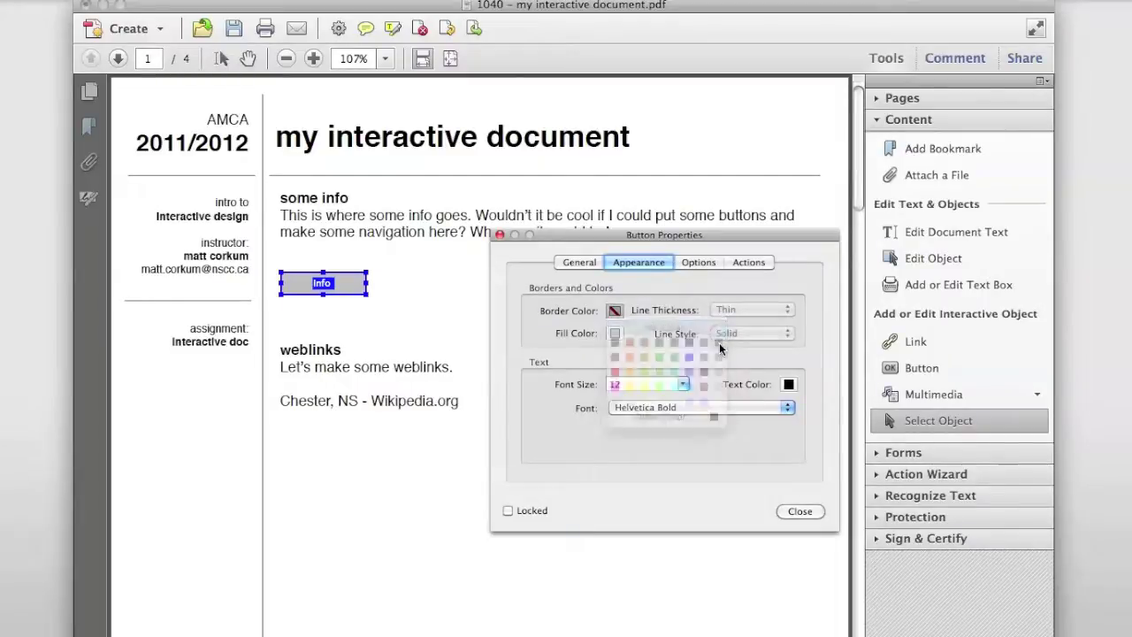
{"action": "left_click", "coordinate": [613, 335]}
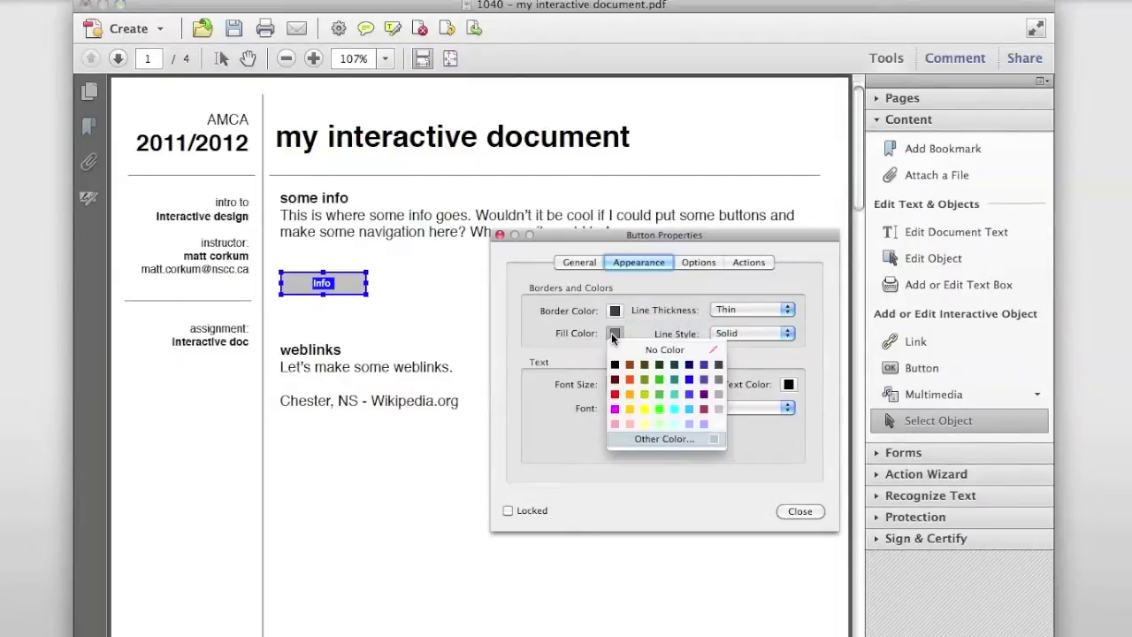
{"action": "left_click", "coordinate": [672, 423]}
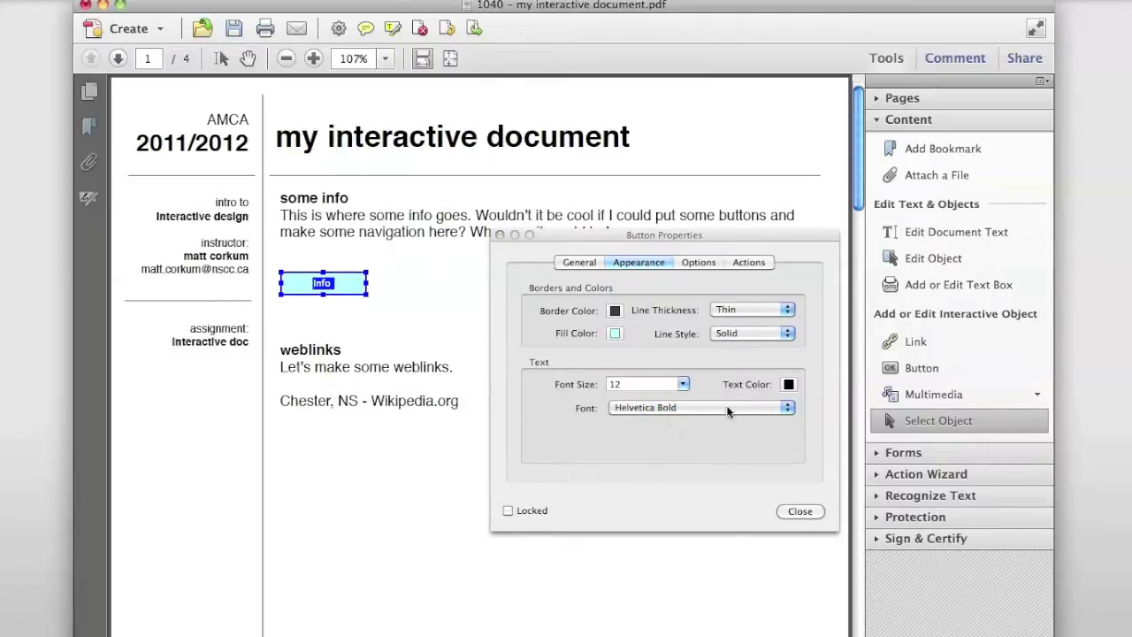
{"action": "left_click", "coordinate": [679, 384]}
{"action": "left_click", "coordinate": [634, 443]}
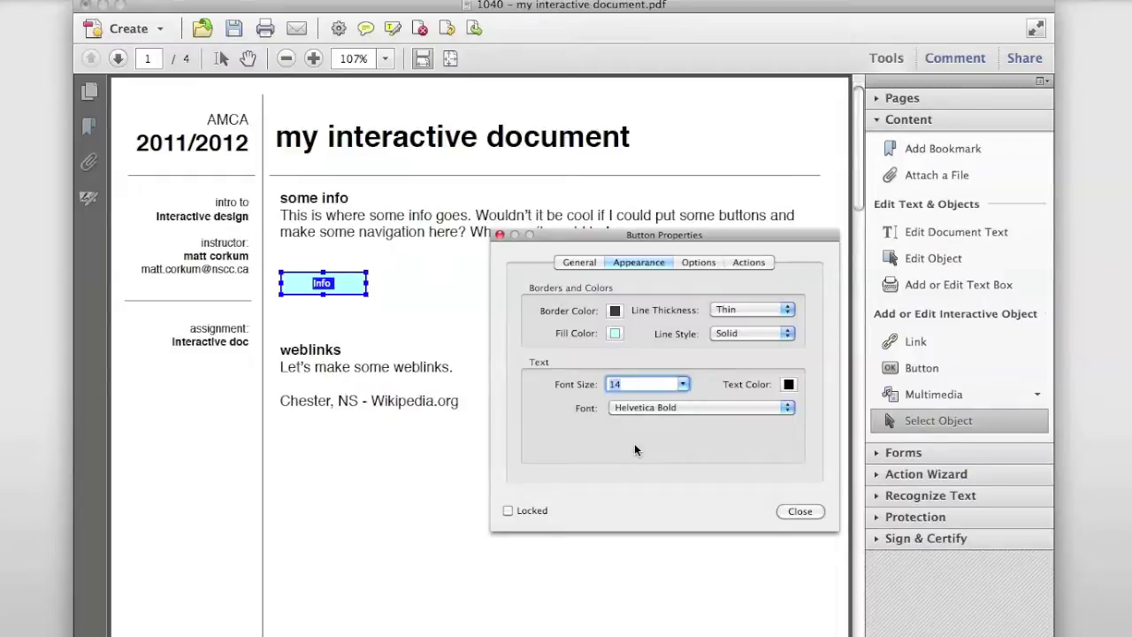
- Set the Info button's behavior to Push
{"action": "left_click", "coordinate": [701, 262]}
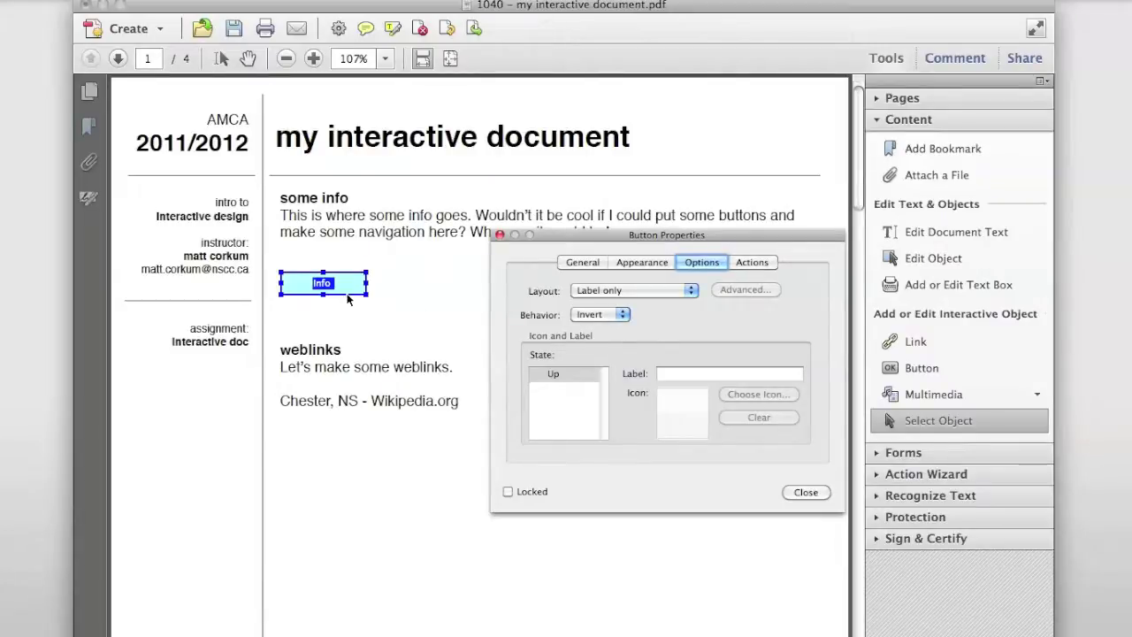
{"action": "left_click", "coordinate": [608, 320]}
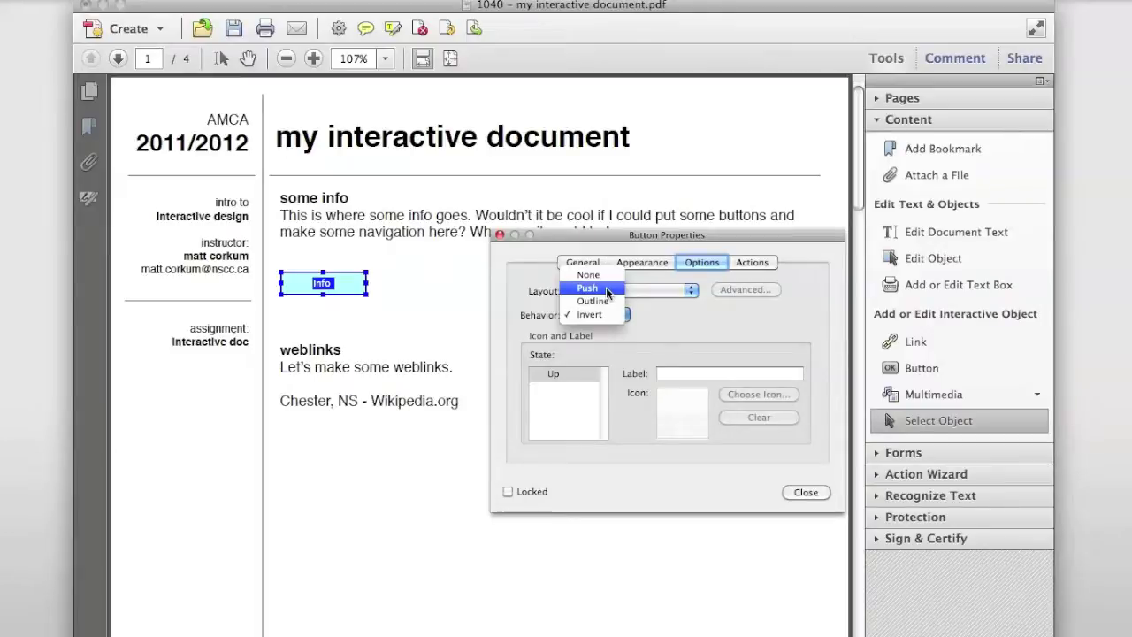
{"action": "left_click", "coordinate": [607, 292]}
- Enter the label "Info" for the button's Up, Down and Rollover states and check all three
{"action": "left_click", "coordinate": [572, 373]}
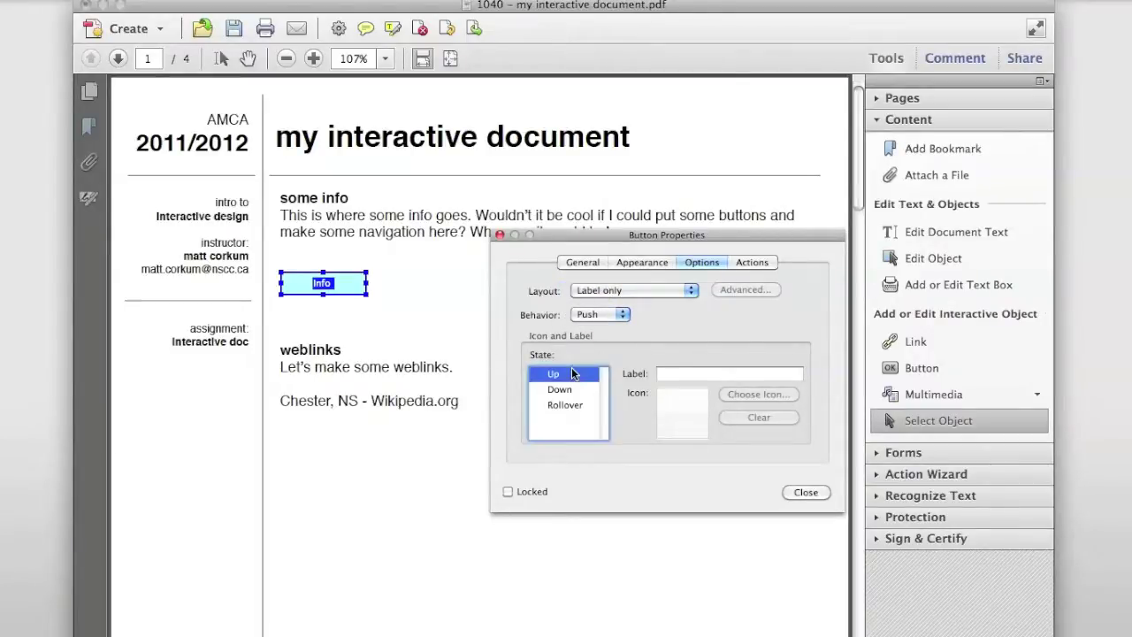
{"action": "left_click", "coordinate": [677, 374]}
{"action": "type", "text": "Info"}
{"action": "left_click", "coordinate": [582, 390]}
{"action": "left_click", "coordinate": [670, 375]}
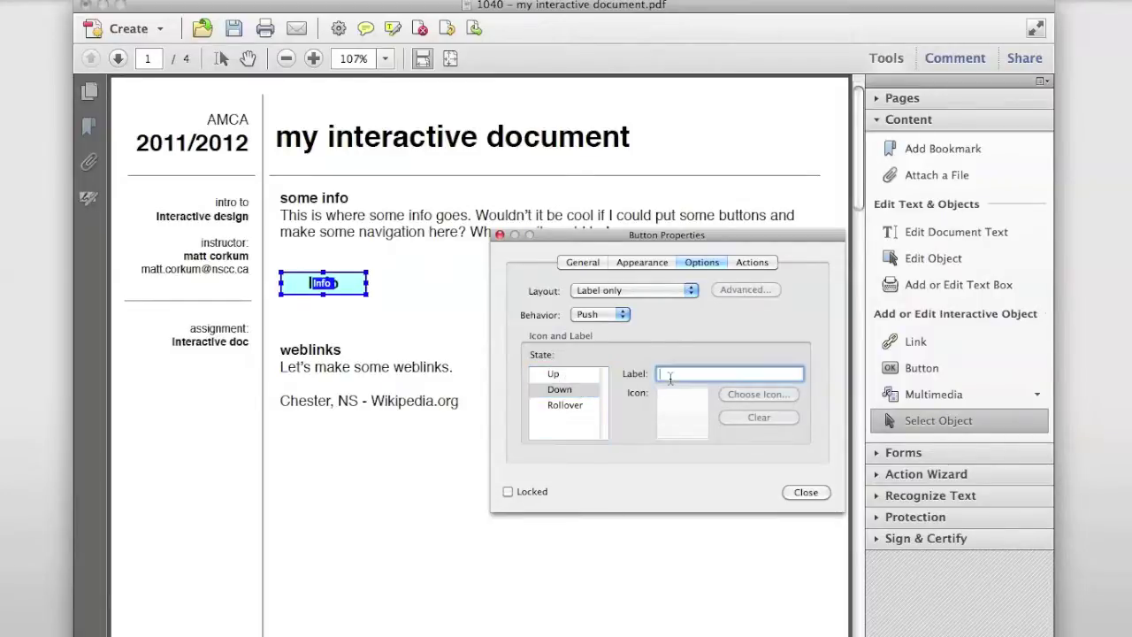
{"action": "type", "text": "Info"}
{"action": "left_click", "coordinate": [584, 405]}
{"action": "left_click", "coordinate": [686, 375]}
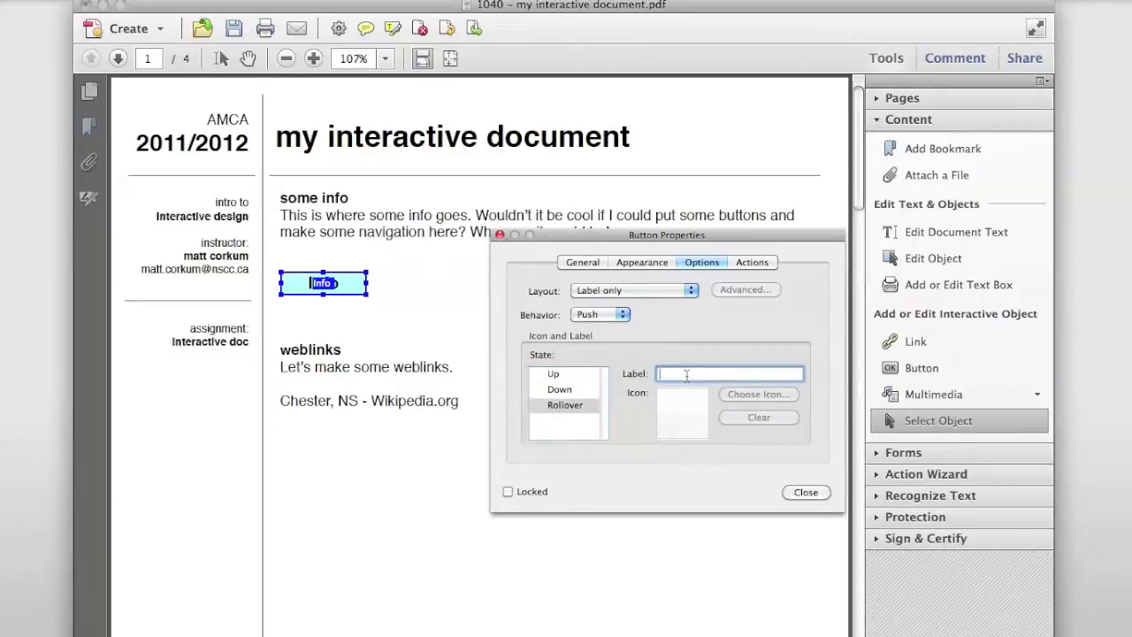
{"action": "type", "text": "Info"}
{"action": "left_click", "coordinate": [571, 375]}
{"action": "left_click", "coordinate": [568, 403]}
{"action": "left_click", "coordinate": [568, 389]}
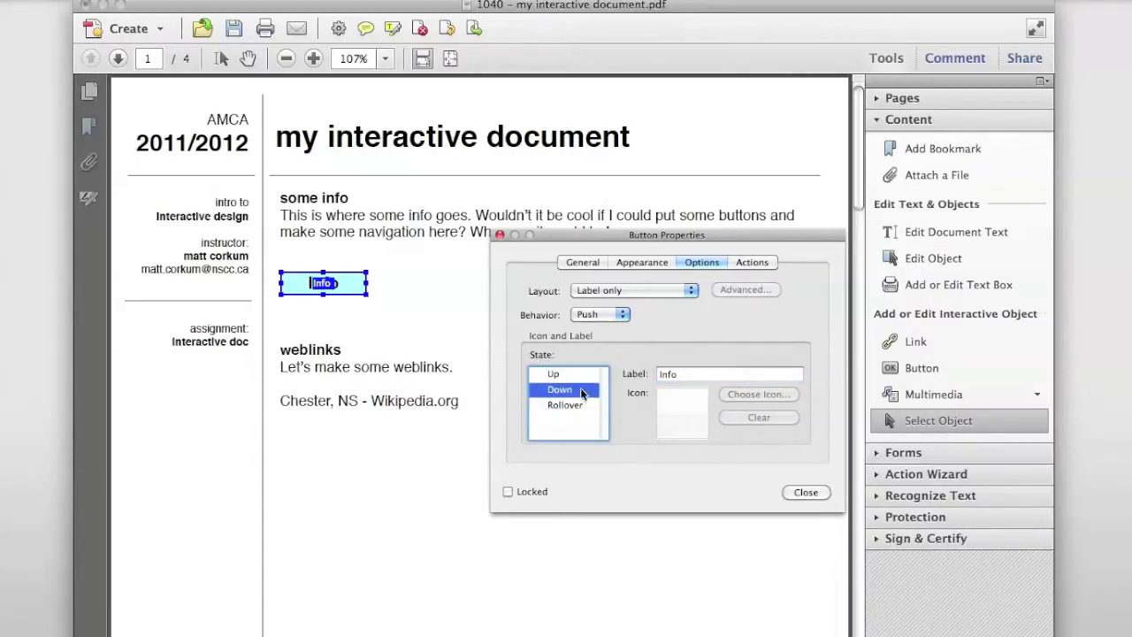
- Add a Mouse Up action to the Info button that goes to the page view of the Info heading on page 3, and close its properties
{"action": "left_click", "coordinate": [752, 262]}
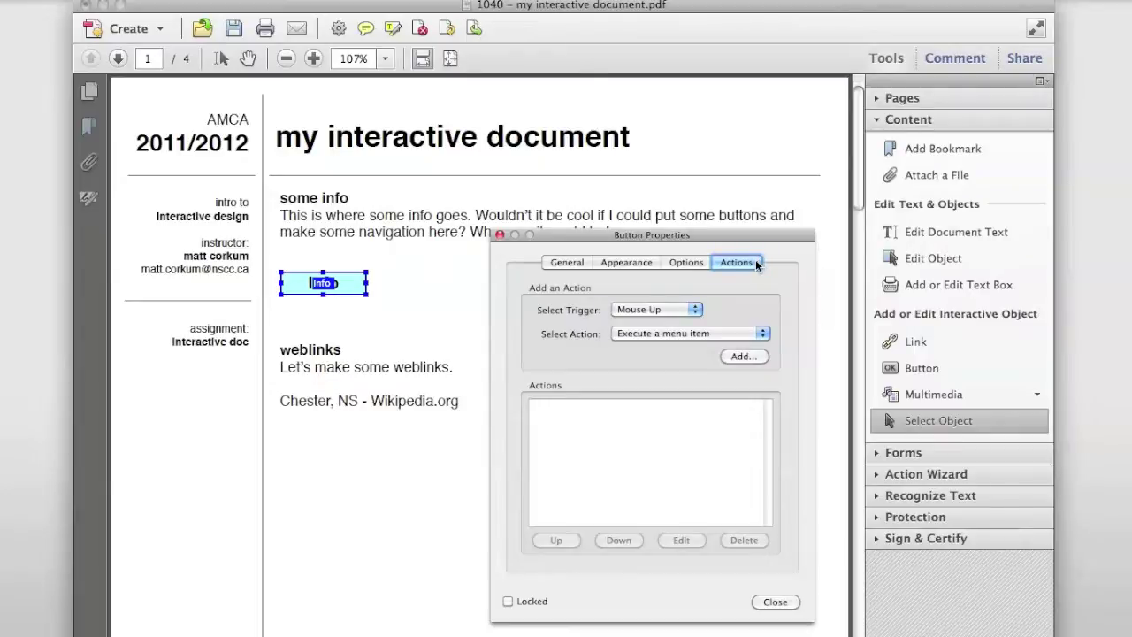
{"action": "left_click", "coordinate": [669, 334]}
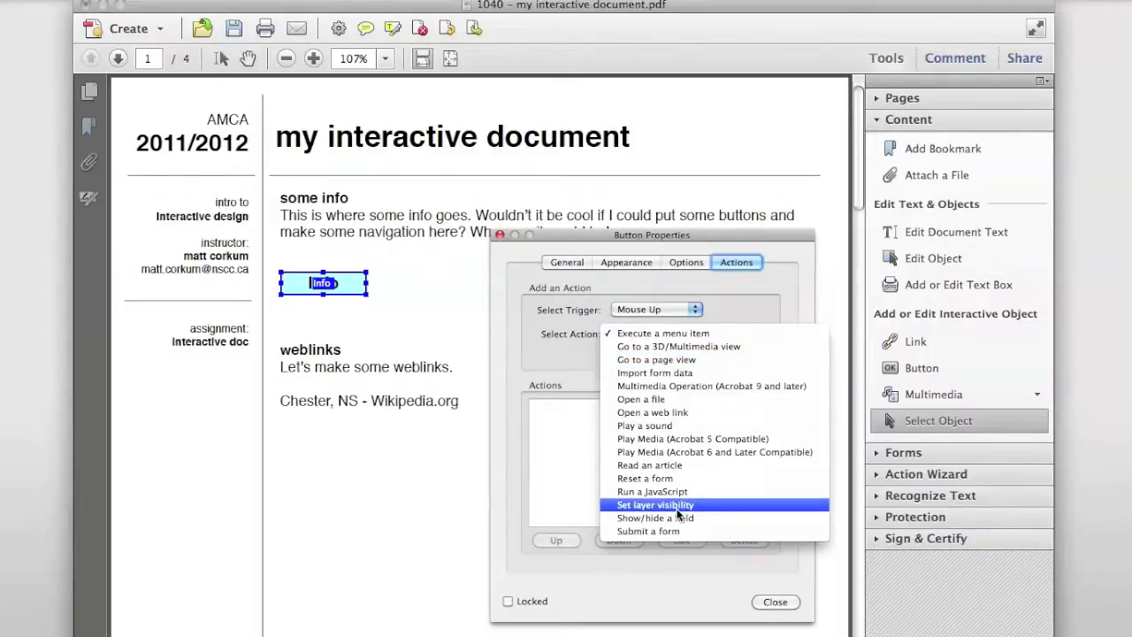
{"action": "left_click", "coordinate": [690, 360]}
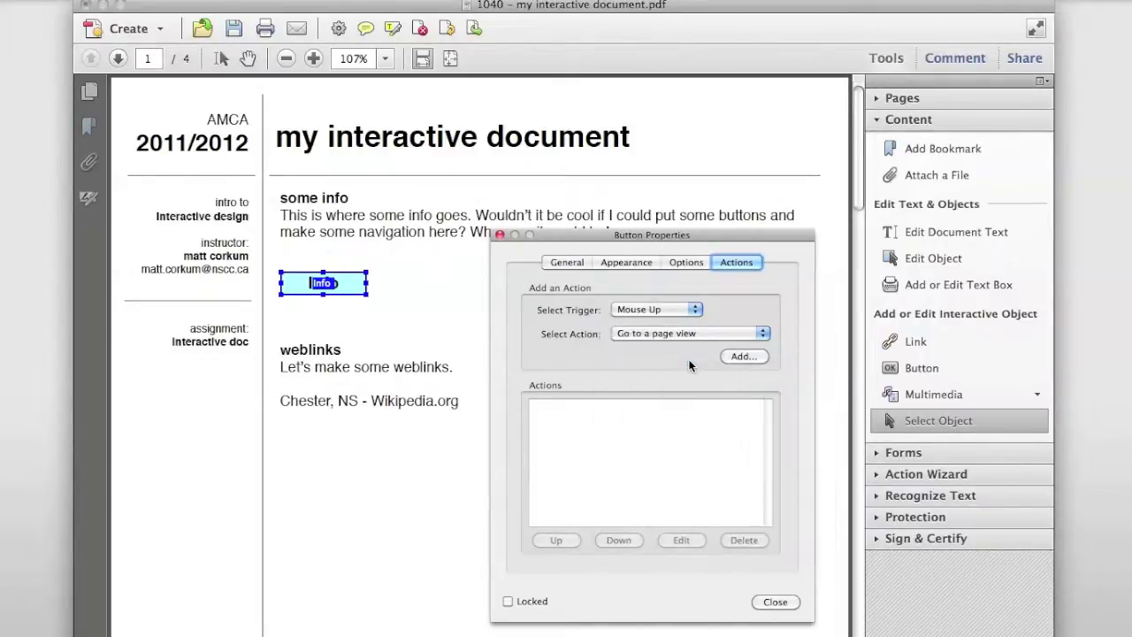
{"action": "left_click", "coordinate": [750, 358]}
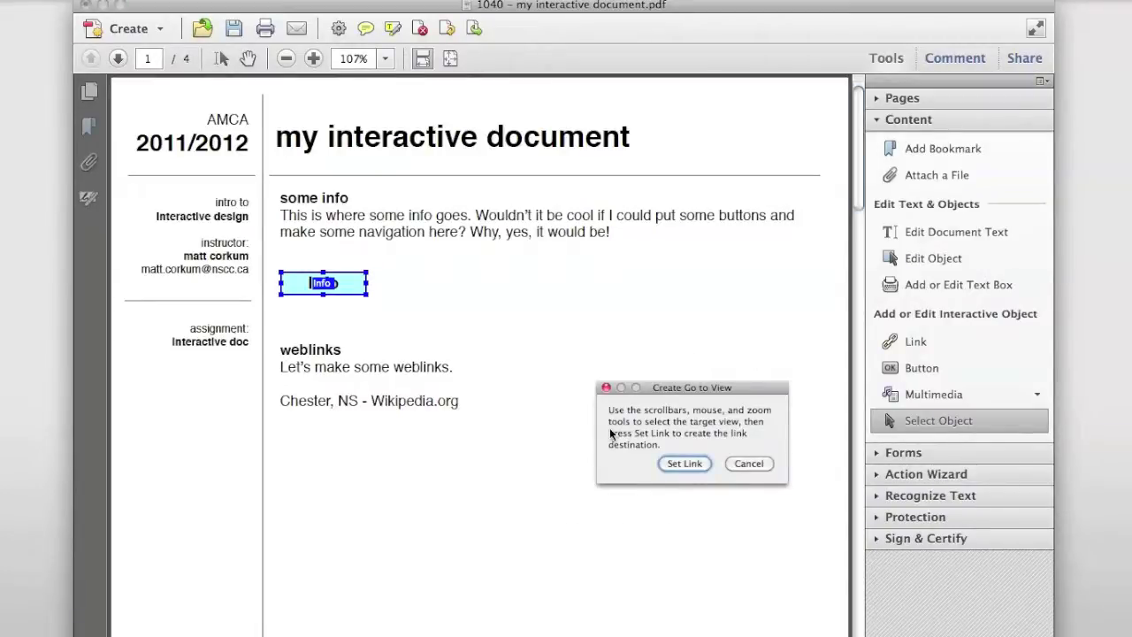
{"action": "scroll", "coordinate": [500, 491], "scroll_direction": "down", "scroll_amount": 5}
{"action": "scroll", "coordinate": [499, 488], "scroll_direction": "down", "scroll_amount": 20}
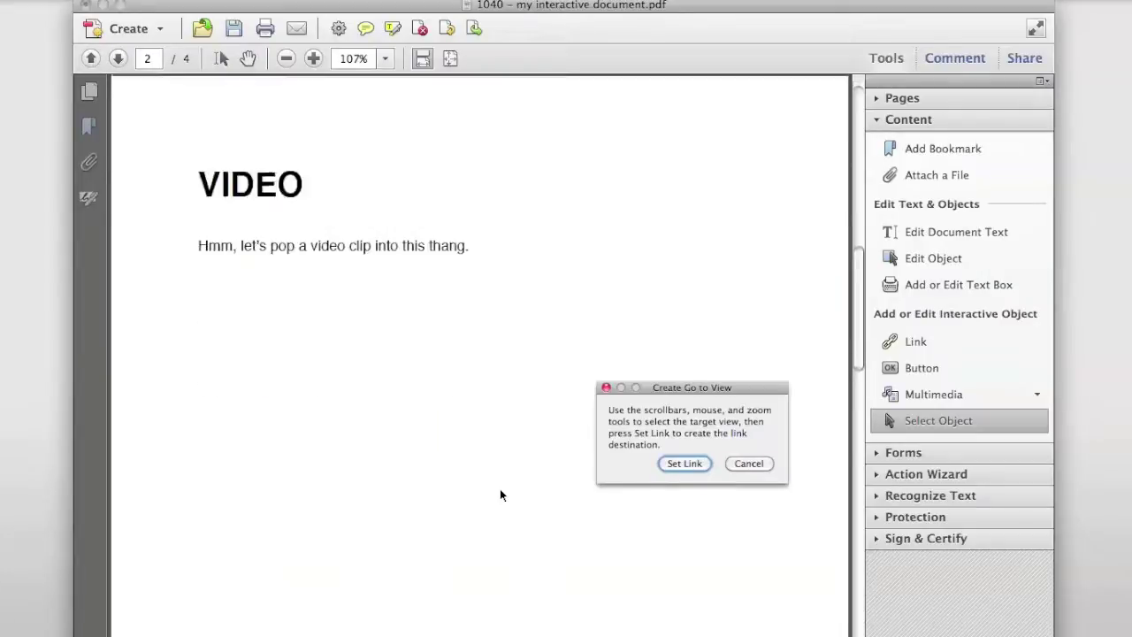
{"action": "left_click_drag", "start_coordinate": [858, 499], "coordinate": [856, 524]}
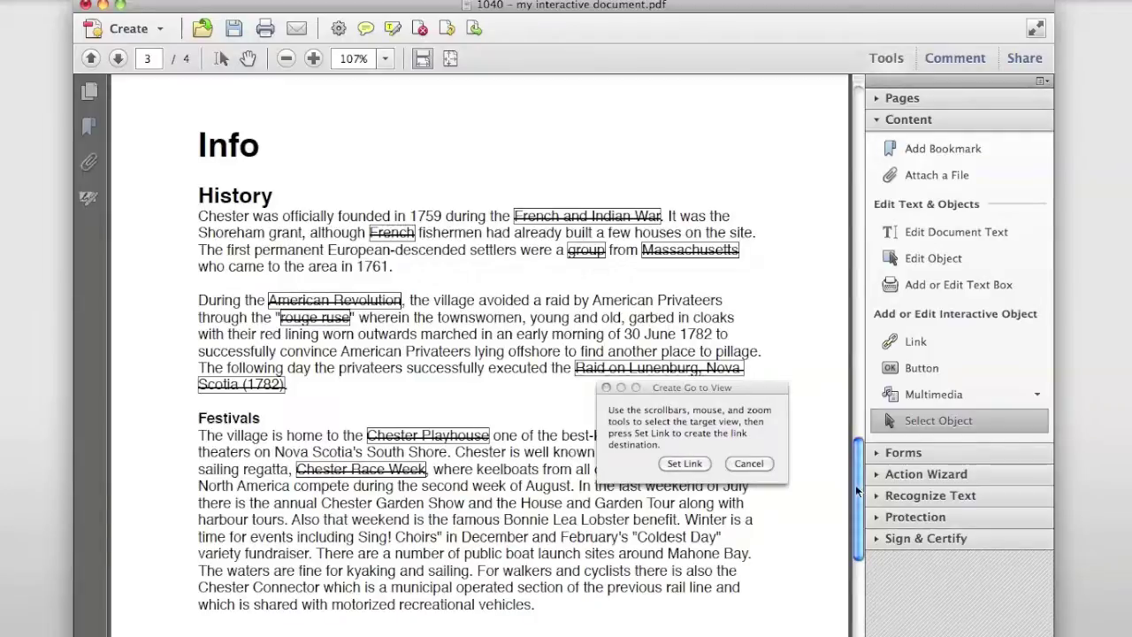
{"action": "left_click_drag", "start_coordinate": [855, 487], "coordinate": [856, 489]}
{"action": "left_click_drag", "start_coordinate": [852, 480], "coordinate": [852, 477]}
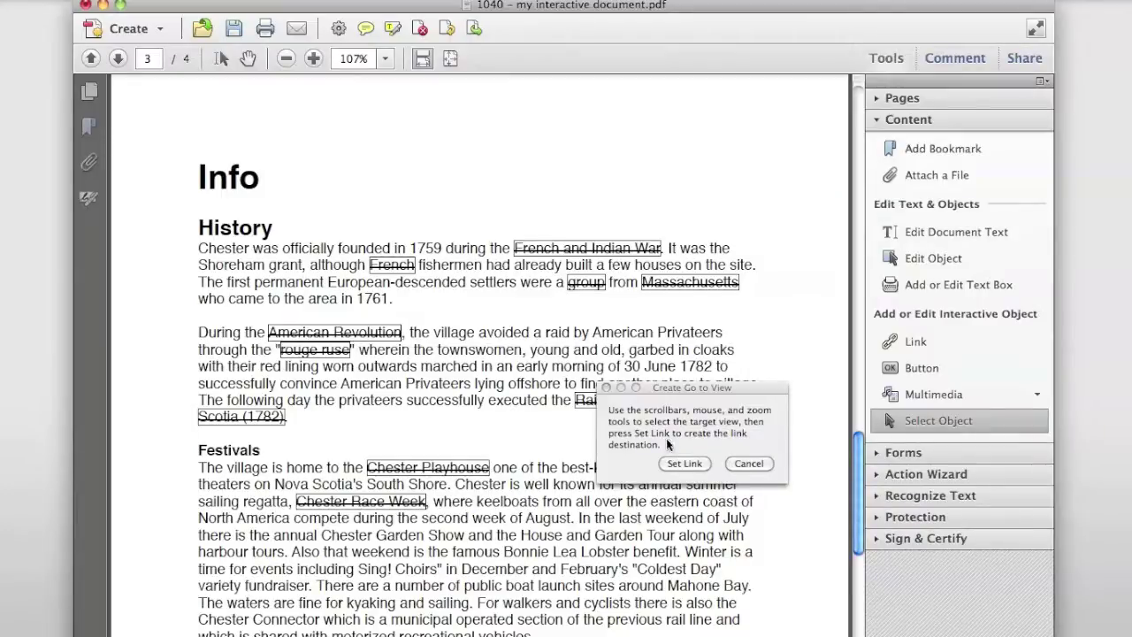
{"action": "left_click", "coordinate": [684, 464]}
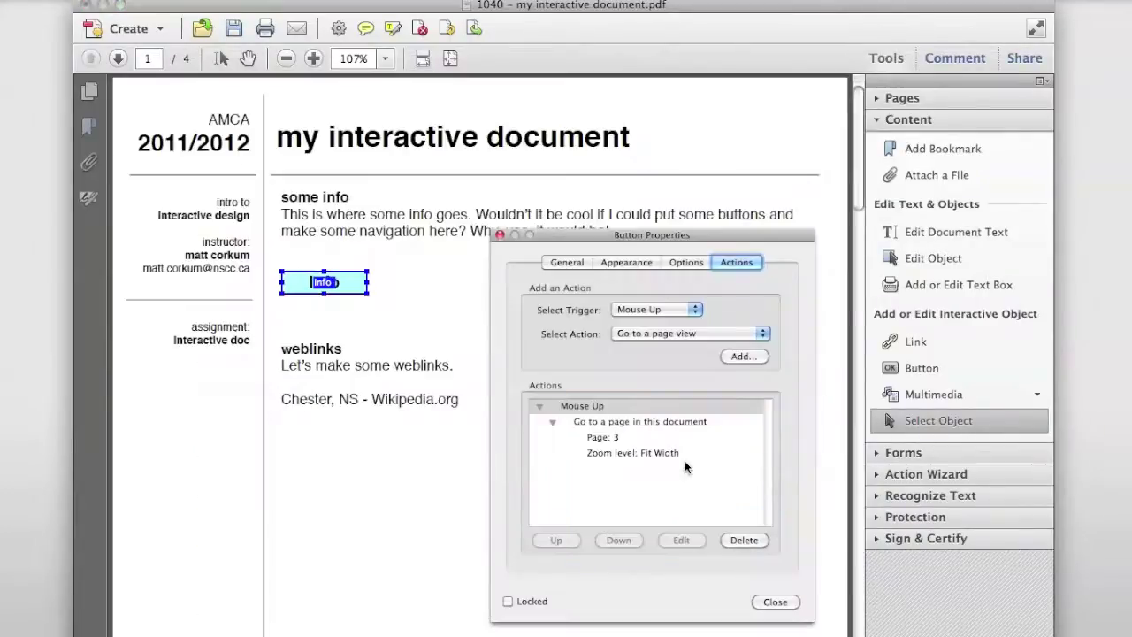
{"action": "left_click", "coordinate": [773, 600]}
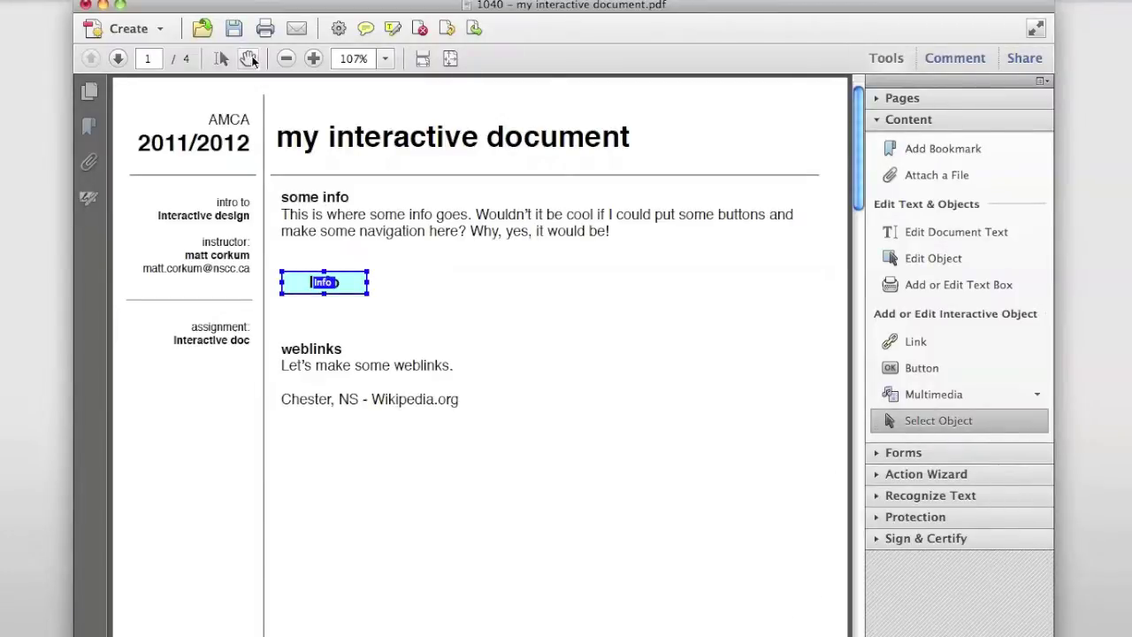
- Test the Info button with the Hand tool, look through pages 3 and 4, and return to page 1
{"action": "left_click", "coordinate": [249, 58]}
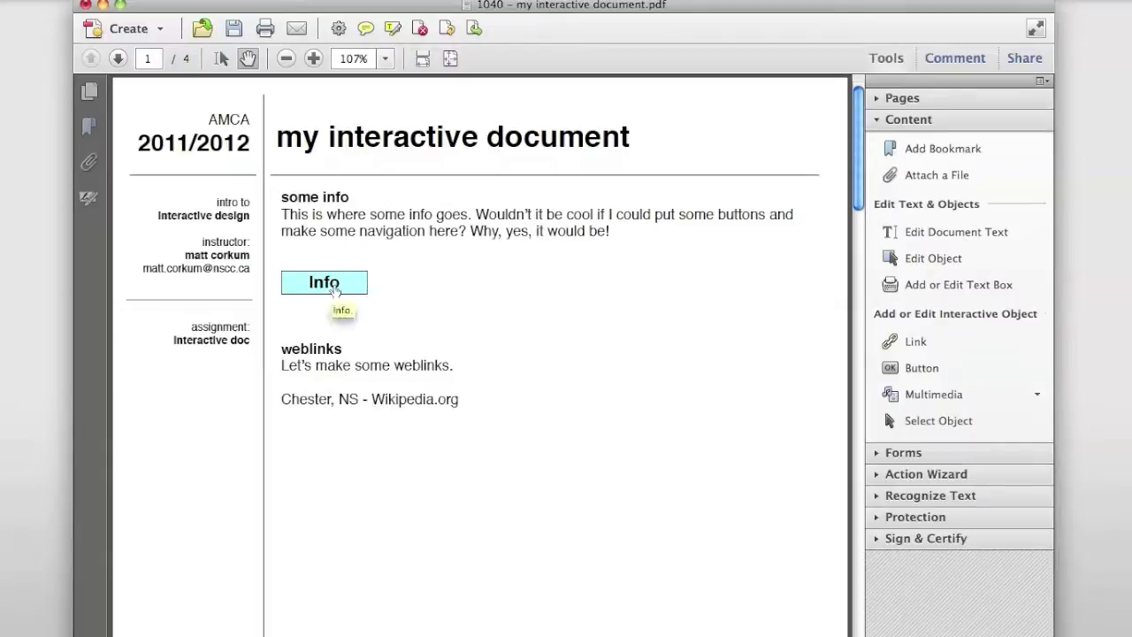
{"action": "left_click", "coordinate": [344, 295]}
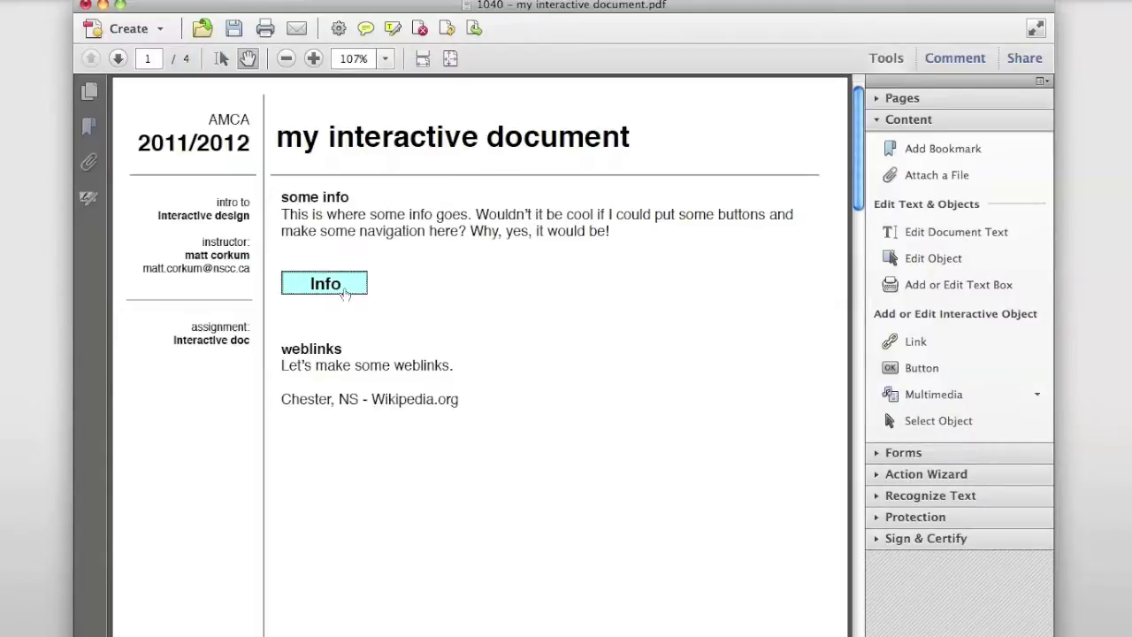
{"action": "left_click", "coordinate": [358, 291]}
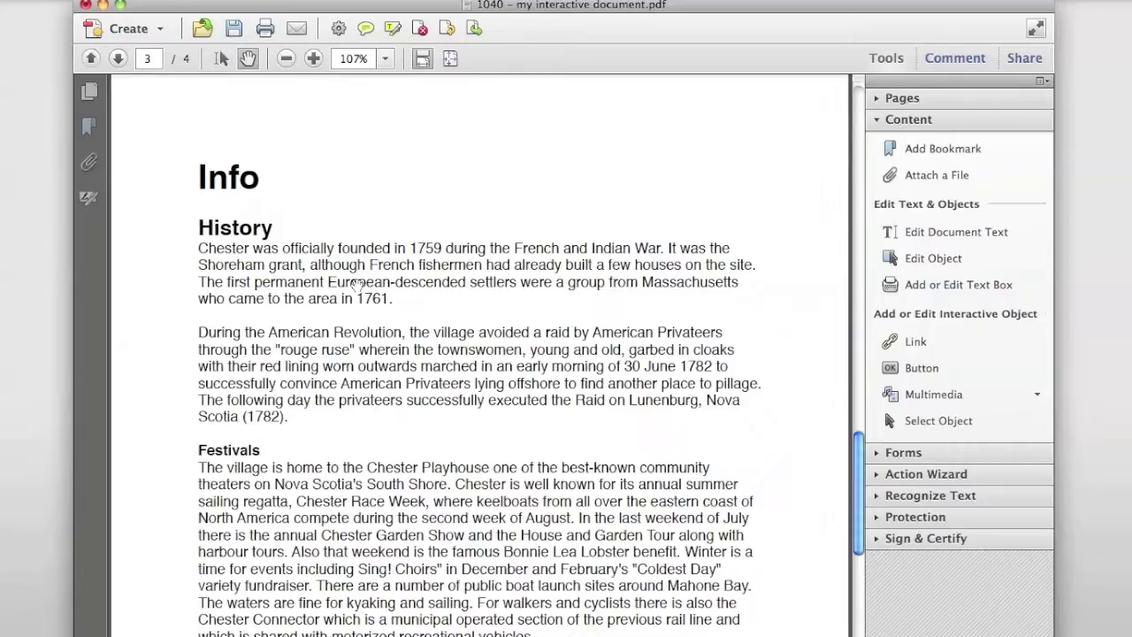
{"action": "scroll", "coordinate": [698, 350], "scroll_direction": "down", "scroll_amount": 10}
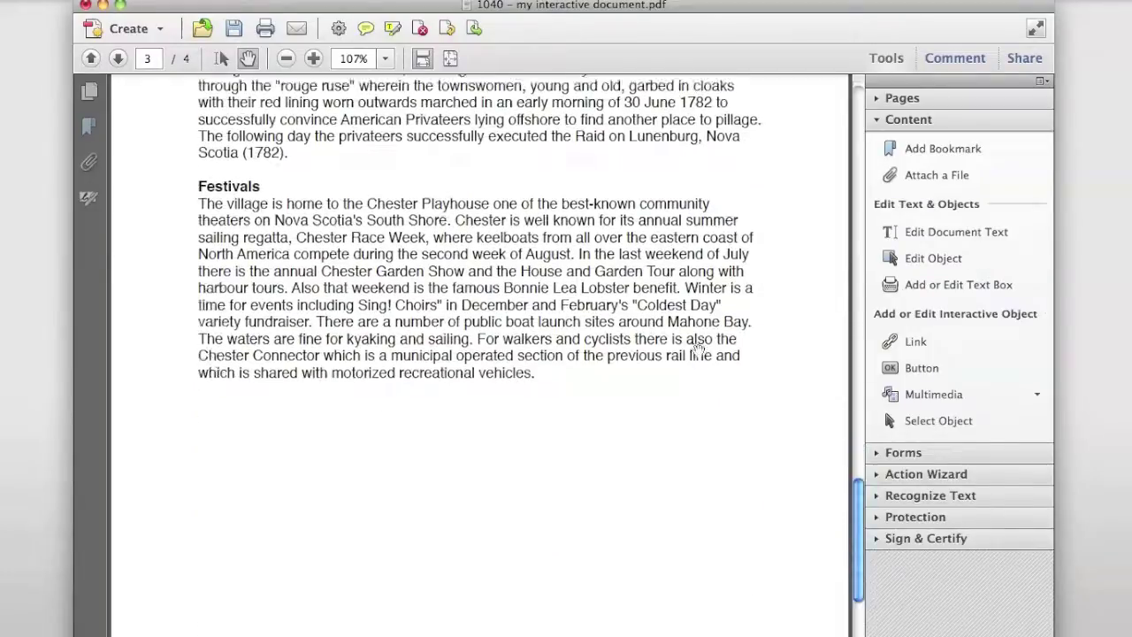
{"action": "scroll", "coordinate": [699, 351], "scroll_direction": "up", "scroll_amount": 5}
{"action": "scroll", "coordinate": [698, 351], "scroll_direction": "down", "scroll_amount": 8}
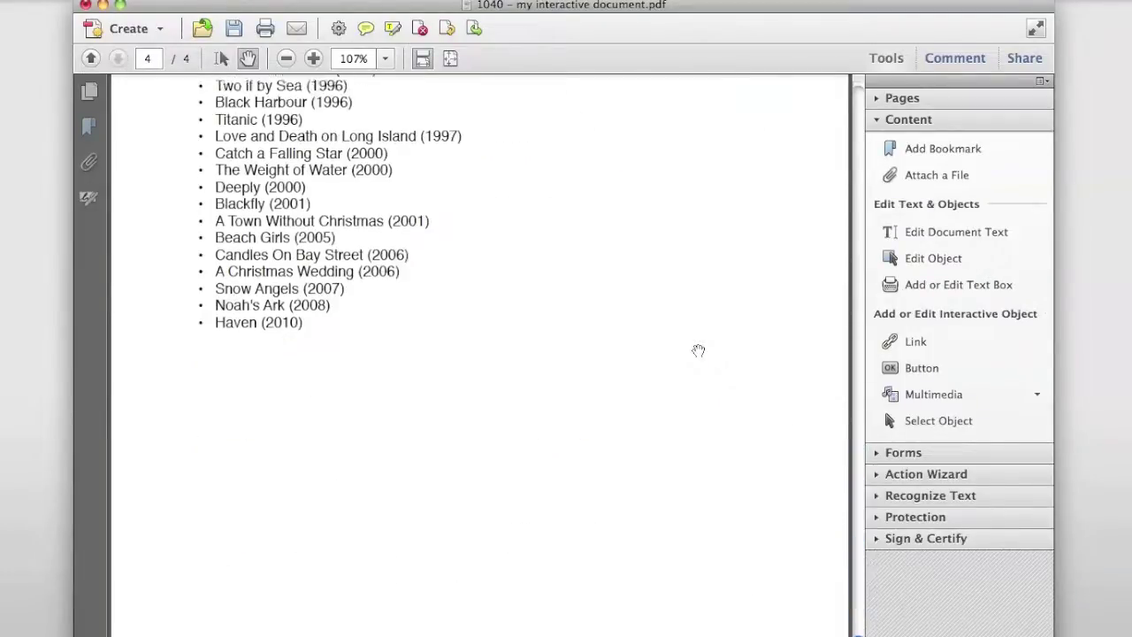
{"action": "scroll", "coordinate": [698, 351], "scroll_direction": "up", "scroll_amount": 4}
{"action": "scroll", "coordinate": [698, 350], "scroll_direction": "up", "scroll_amount": 15}
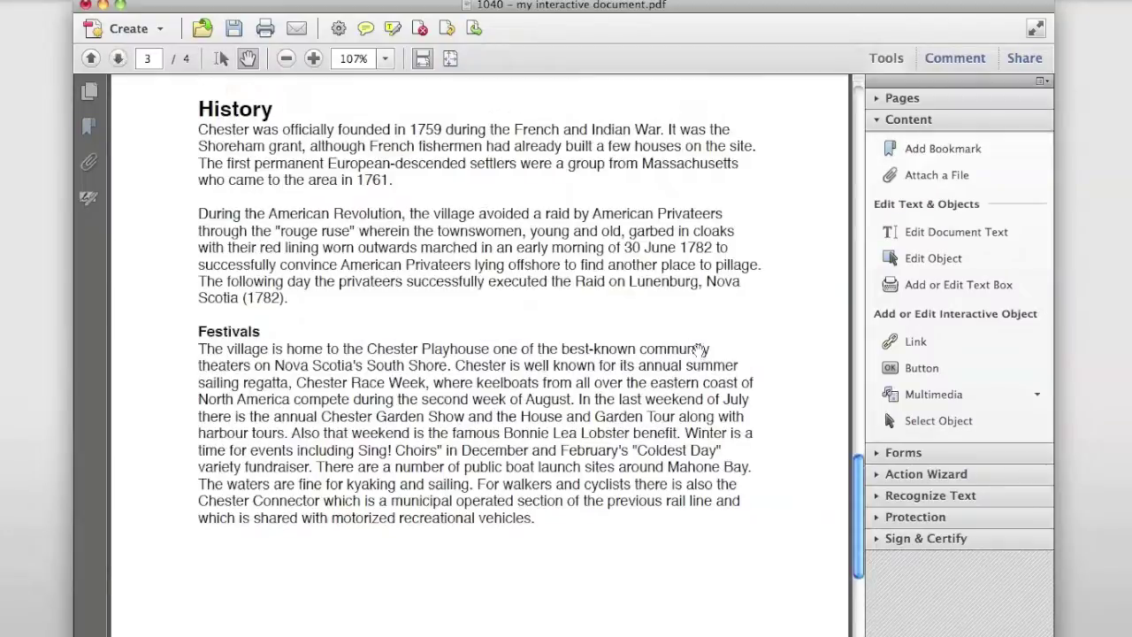
{"action": "scroll", "coordinate": [698, 350], "scroll_direction": "up", "scroll_amount": 10}
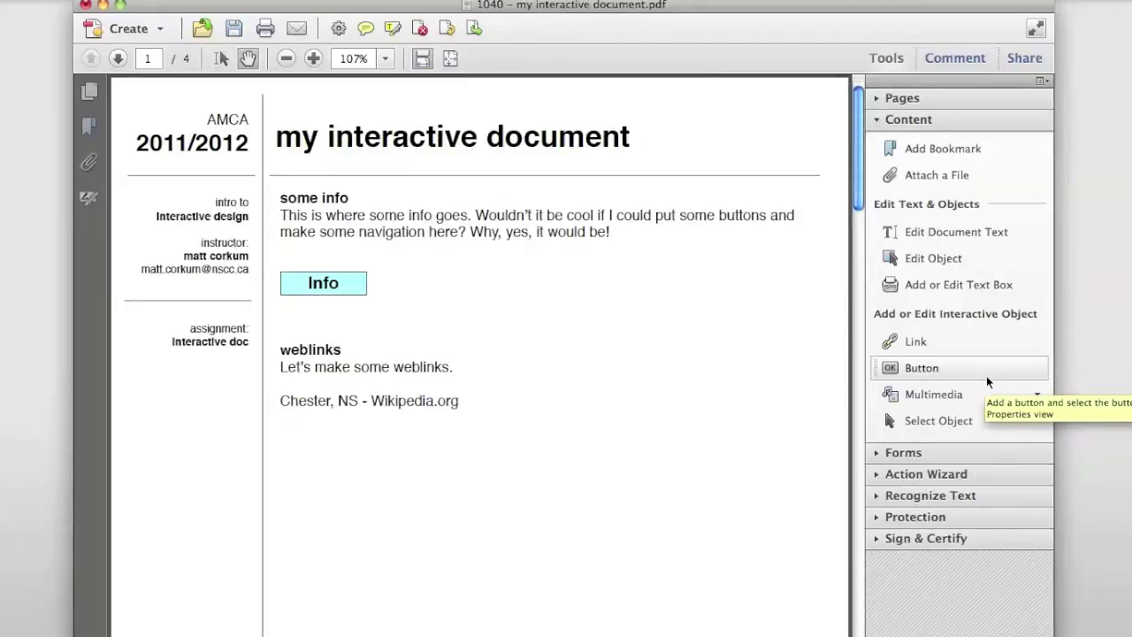
- Duplicate the Info button and place the copy beside the original on the same row
{"action": "left_click", "coordinate": [937, 420]}
{"action": "left_click", "coordinate": [332, 283]}
{"action": "left_click", "coordinate": [146, 0]}
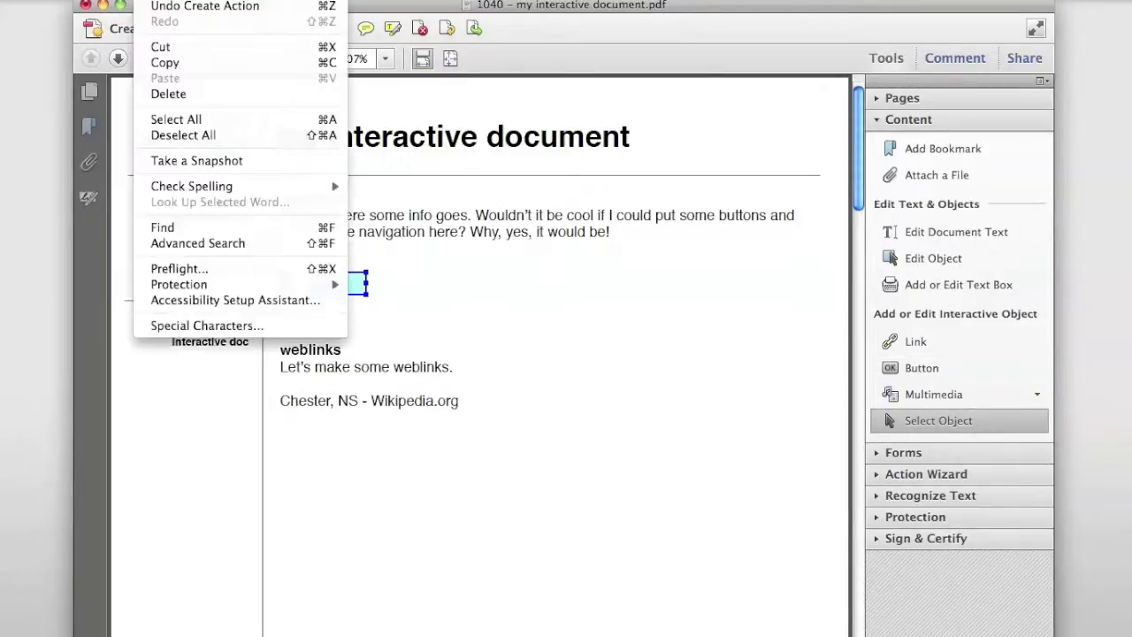
{"action": "left_click", "coordinate": [209, 59]}
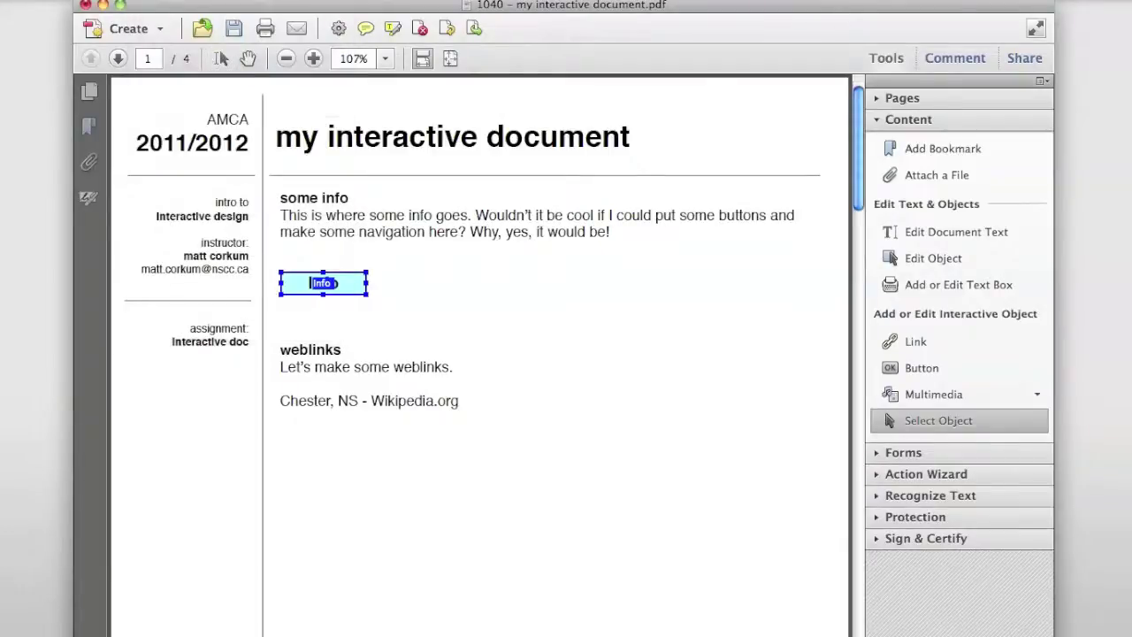
{"action": "left_click", "coordinate": [146, 0]}
{"action": "left_click", "coordinate": [209, 77]}
{"action": "left_click_drag", "start_coordinate": [506, 447], "coordinate": [436, 286]}
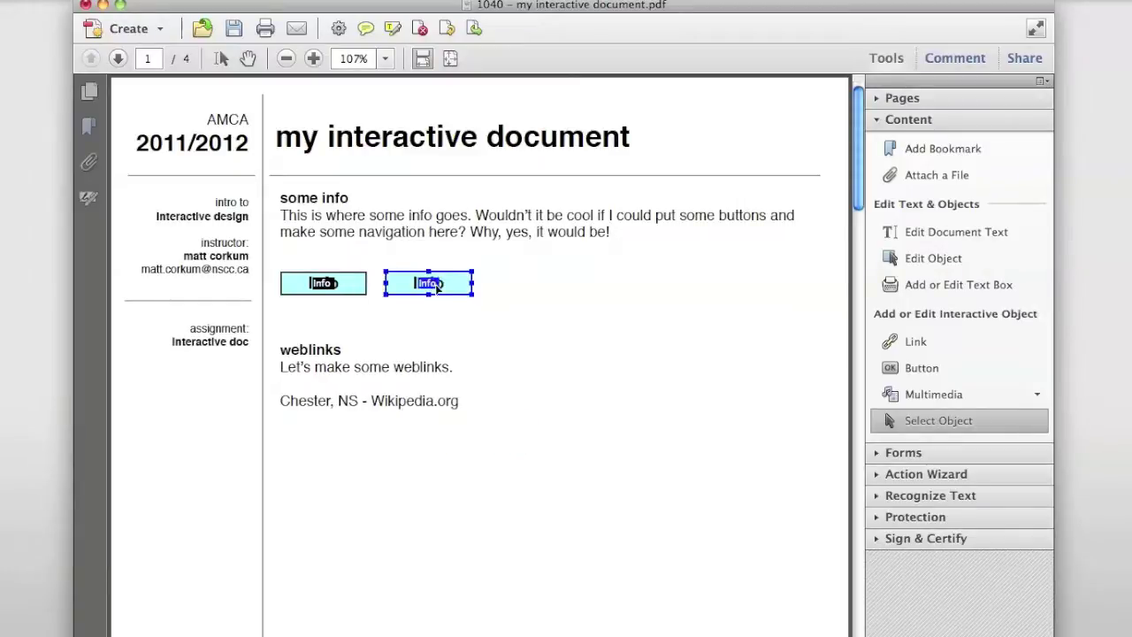
- Enter "Video" as the name and tooltip of the copied button
{"action": "double_click", "coordinate": [436, 285]}
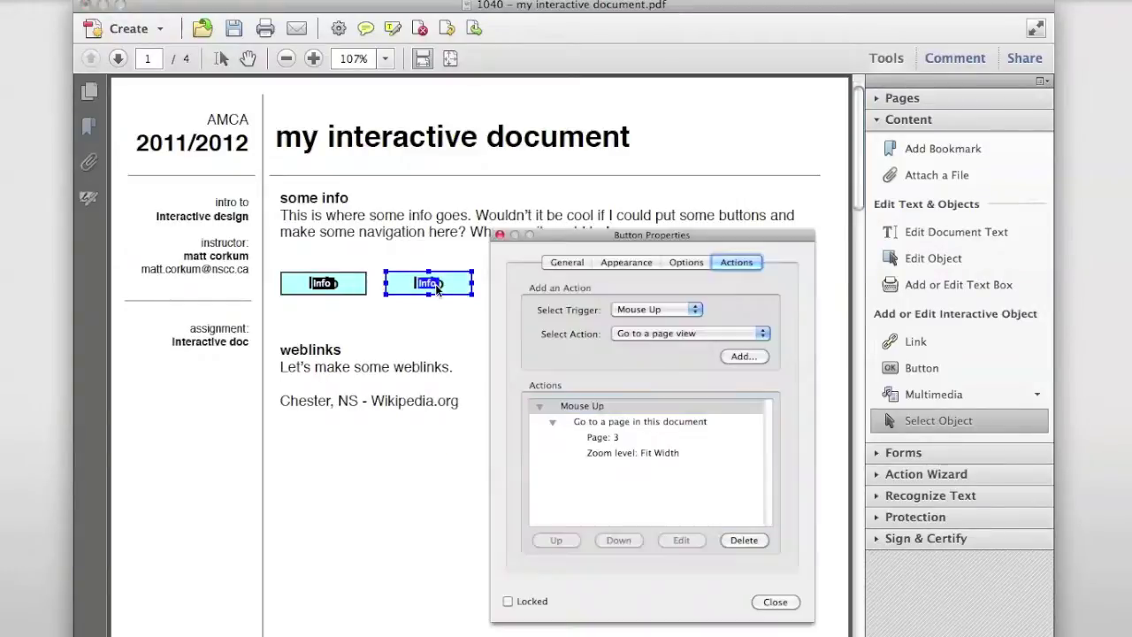
{"action": "left_click", "coordinate": [587, 263]}
{"action": "double_click", "coordinate": [596, 290]}
{"action": "type", "text": "Video"}
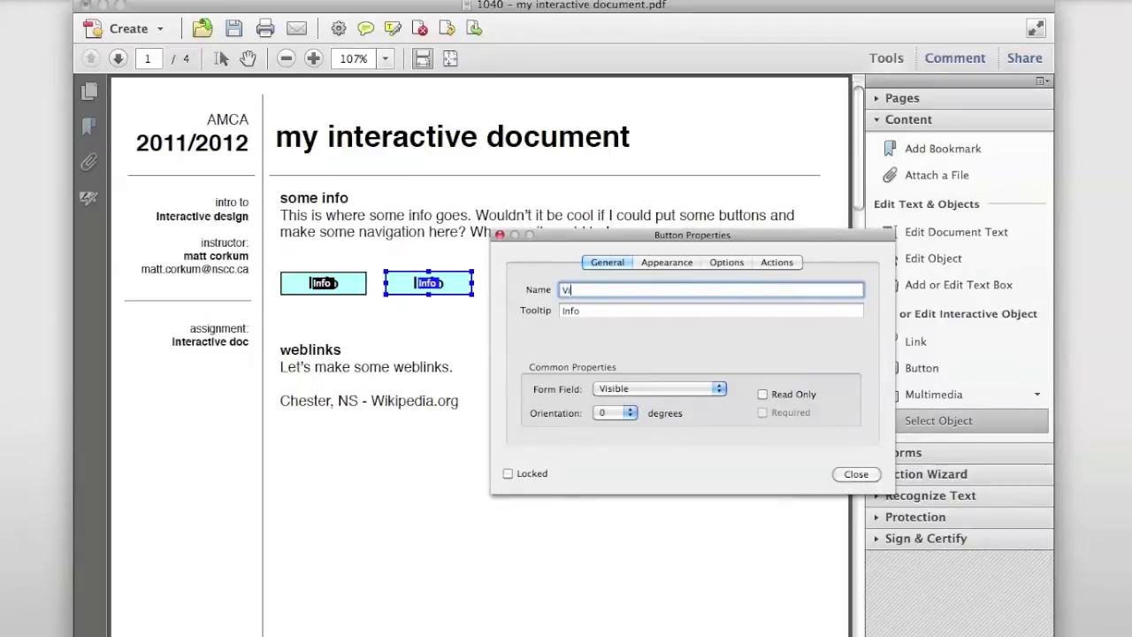
{"action": "key", "text": "Tab"}
{"action": "type", "text": "Vide"}
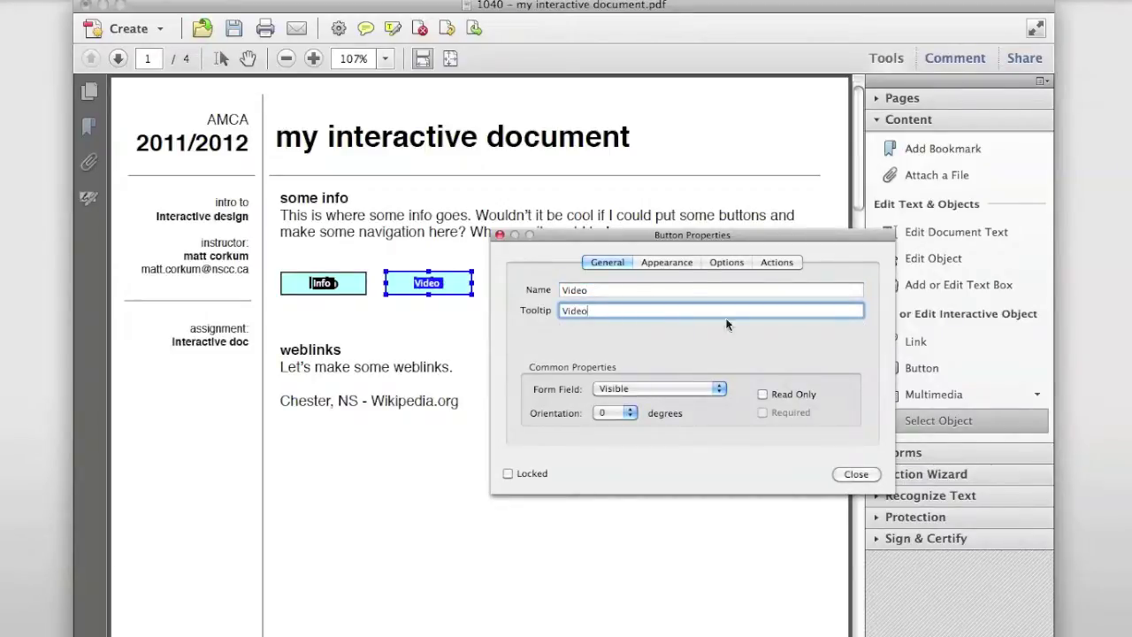
- Set the label to "Video" for the copied button's Up, Down and Rollover states
{"action": "left_click", "coordinate": [670, 262]}
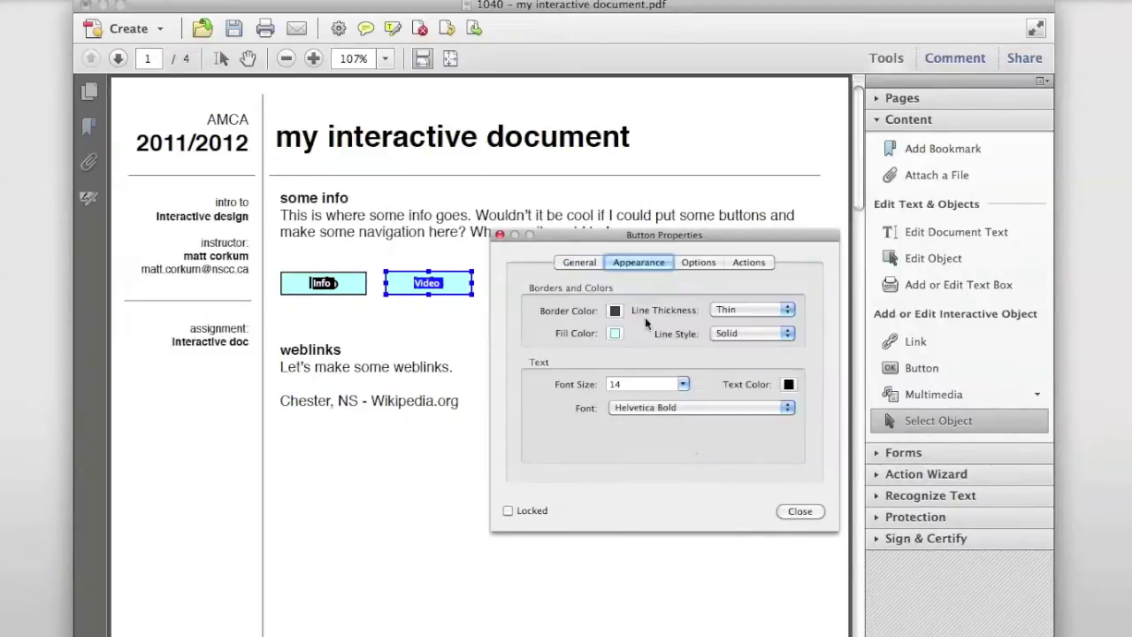
{"action": "left_click", "coordinate": [697, 262]}
{"action": "left_click", "coordinate": [570, 374]}
{"action": "key", "text": "Tab"}
{"action": "type", "text": "Vid"}
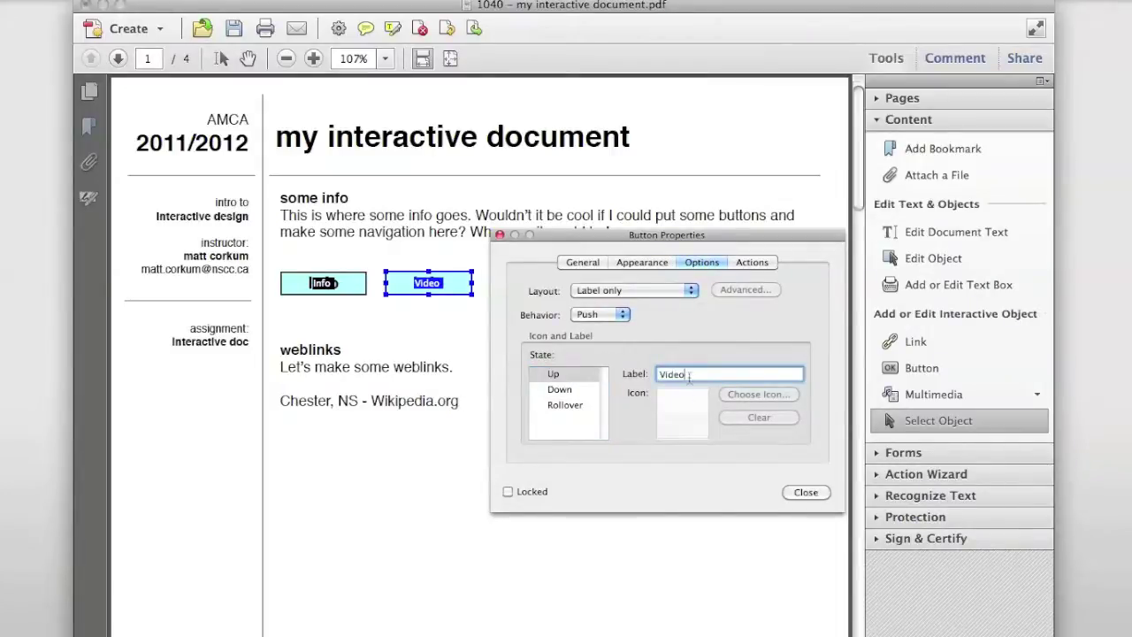
{"action": "left_click", "coordinate": [592, 393]}
{"action": "key", "text": "Tab"}
{"action": "type", "text": "V"}
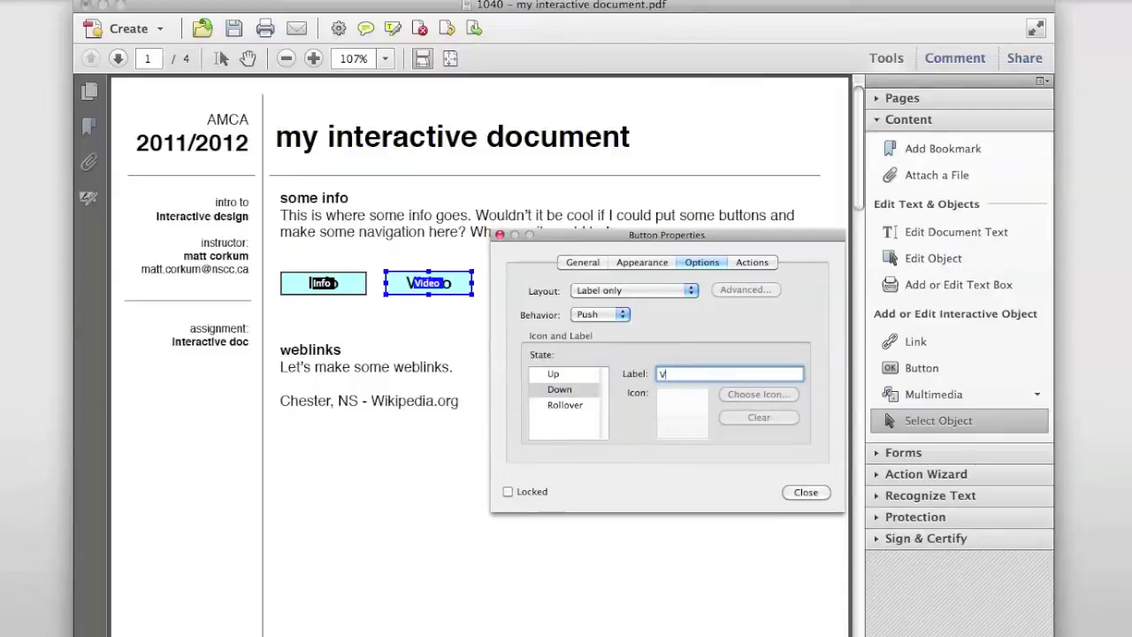
{"action": "type", "text": "ideo"}
{"action": "left_click", "coordinate": [601, 405]}
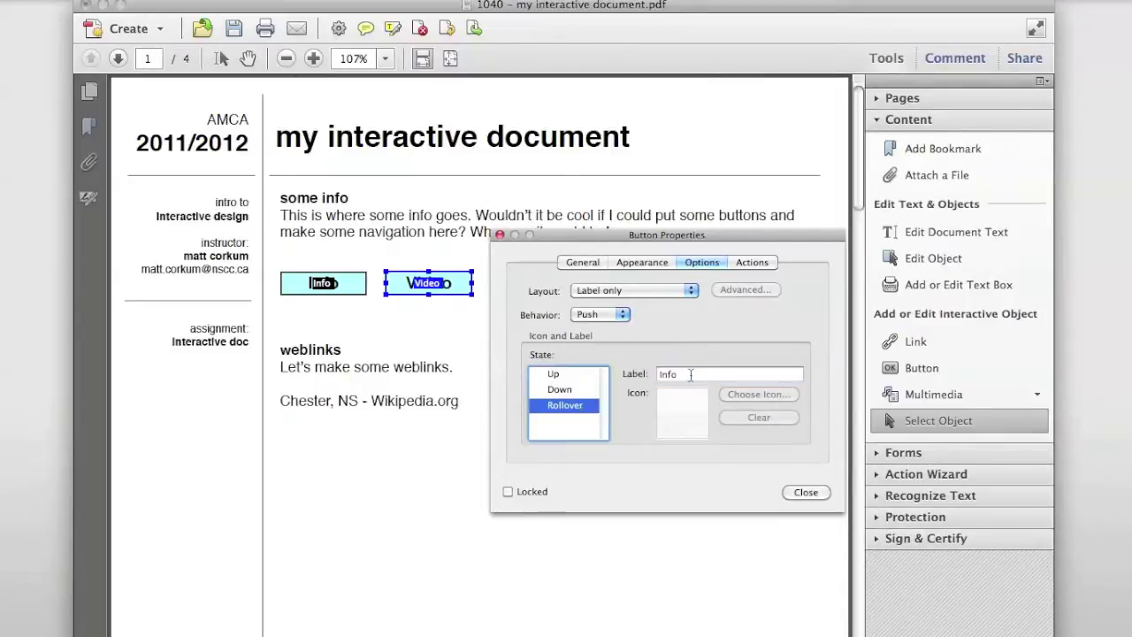
{"action": "key", "text": "Tab"}
{"action": "type", "text": "Video"}
- Check the page settings of the Video button's Mouse Up action and close its properties
{"action": "left_click", "coordinate": [753, 263]}
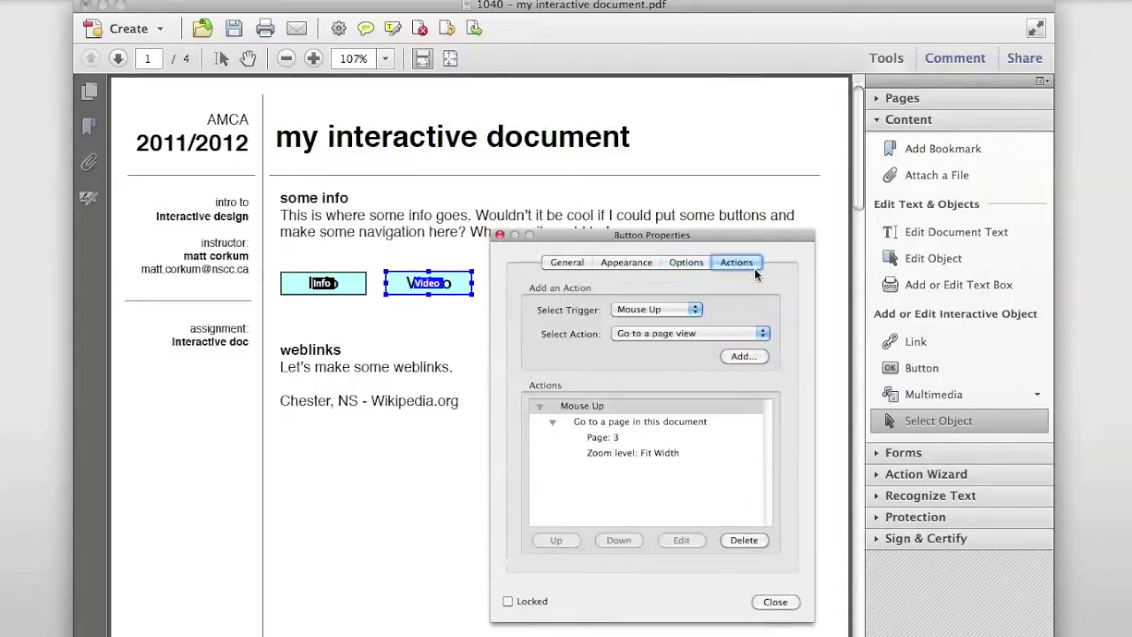
{"action": "left_click", "coordinate": [628, 425]}
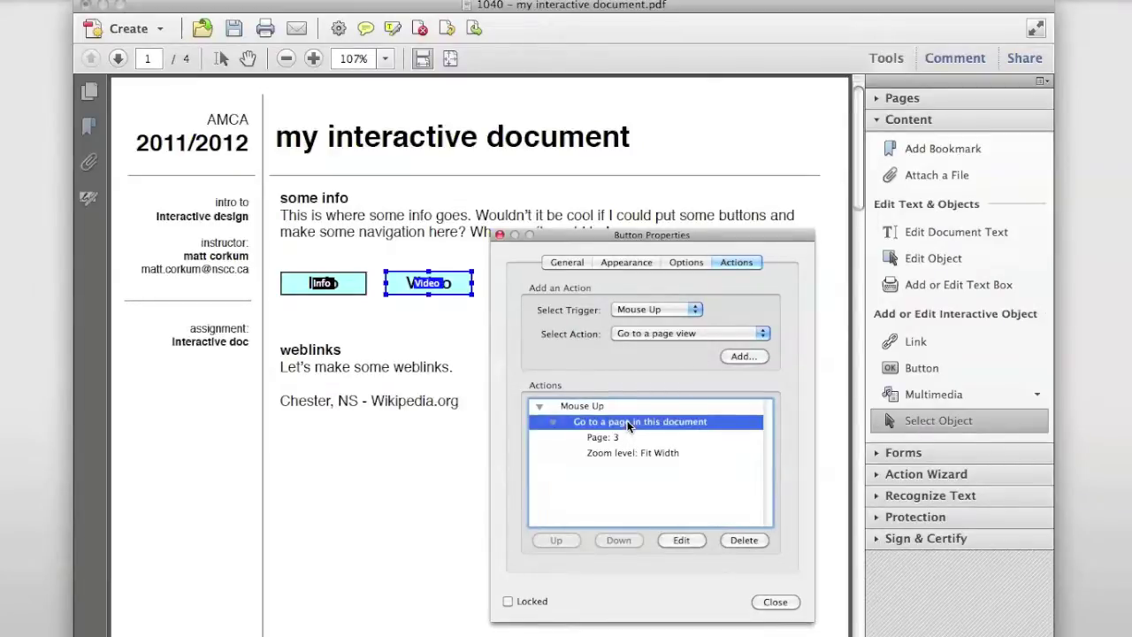
{"action": "left_click", "coordinate": [681, 540]}
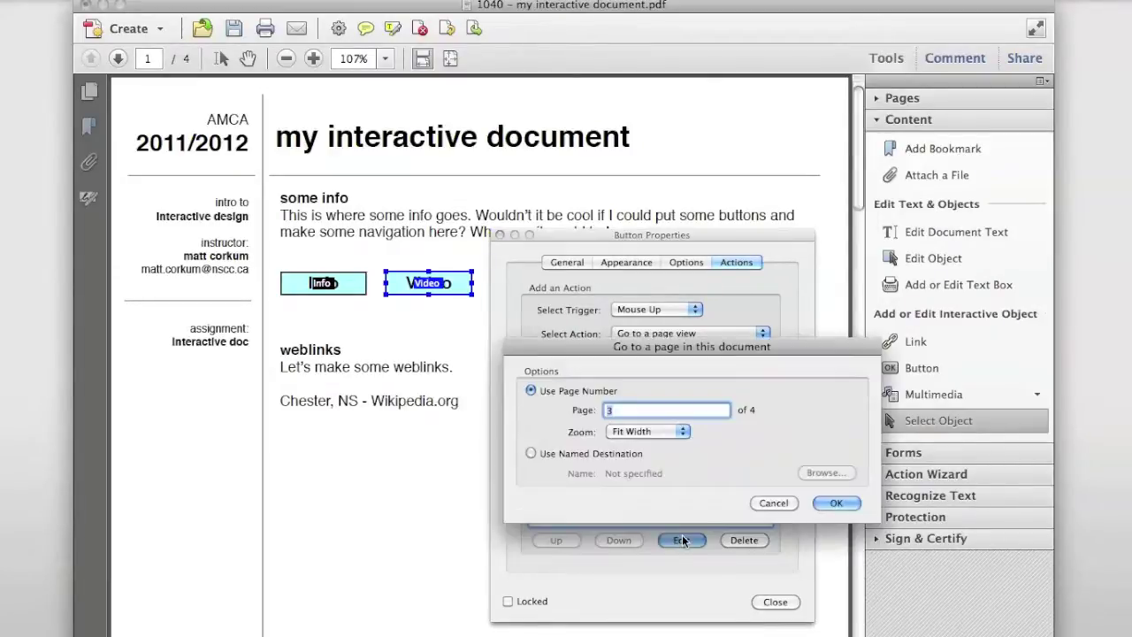
{"action": "left_click", "coordinate": [841, 501]}
{"action": "left_click", "coordinate": [780, 602]}
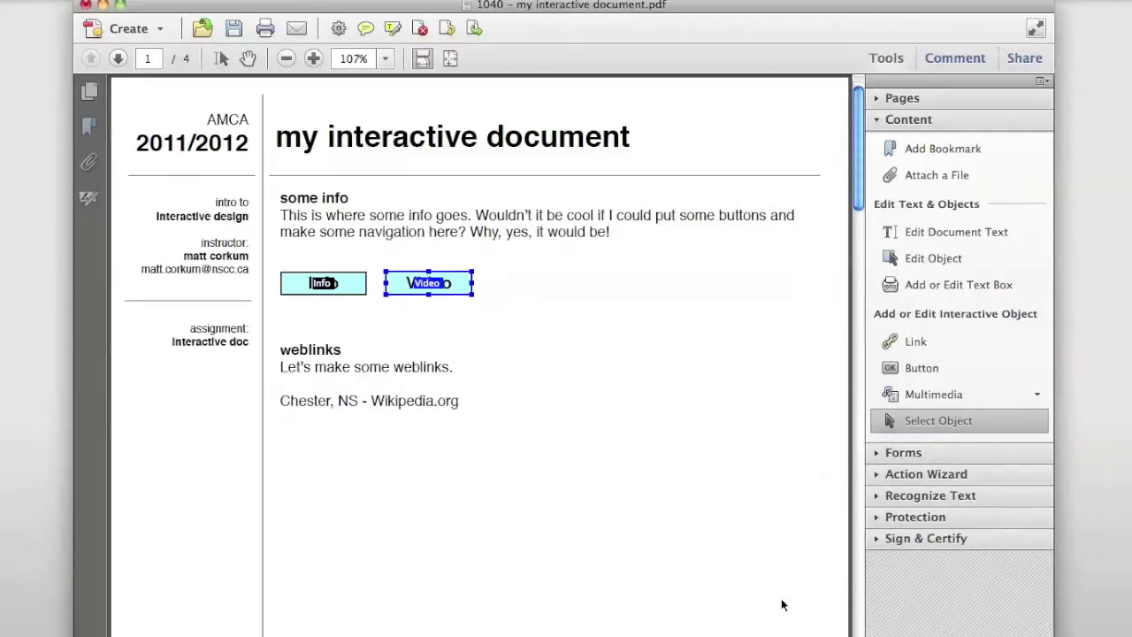
- Add a third button beside the Video button, matching its size, with "Films/TV" as its name and tooltip
{"action": "left_click", "coordinate": [924, 370]}
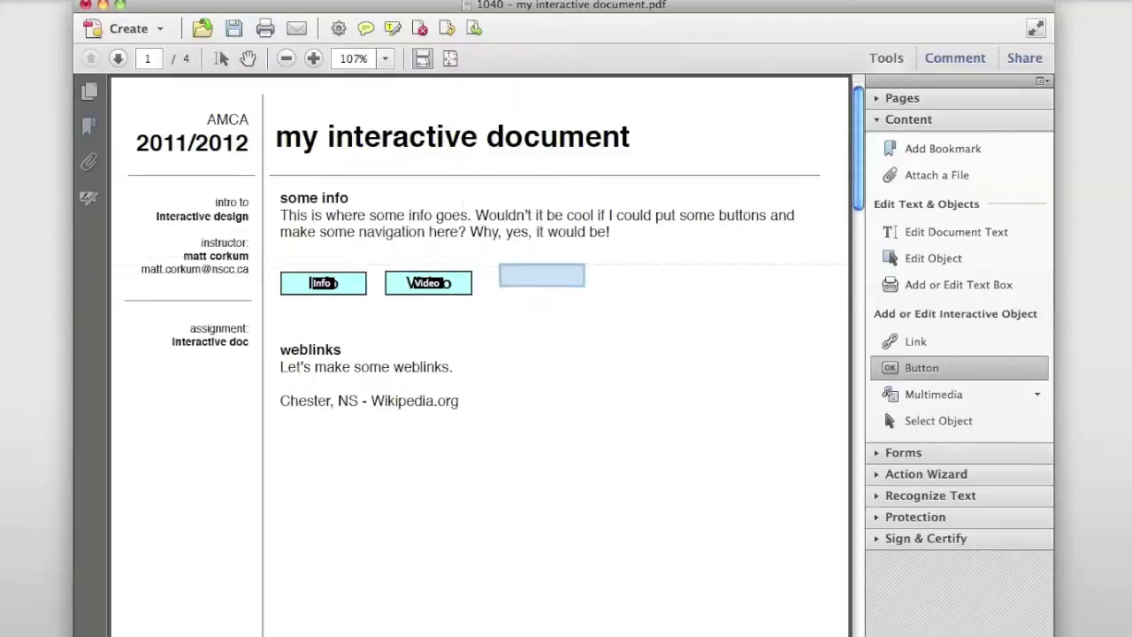
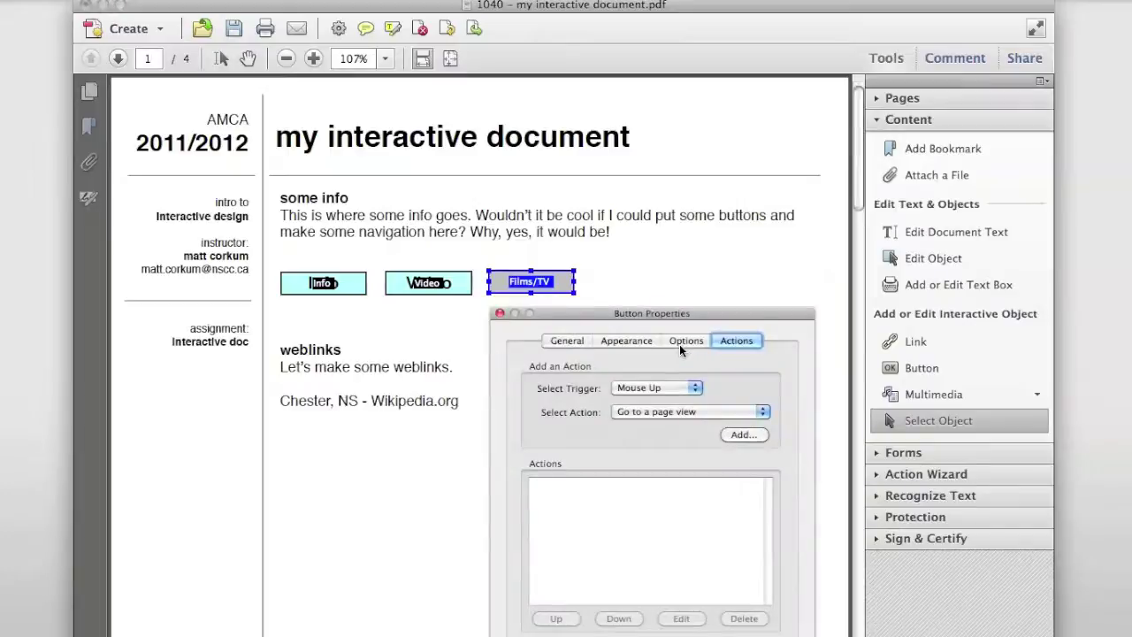
{"action": "left_click", "coordinate": [568, 341]}
{"action": "left_click", "coordinate": [622, 389]}
{"action": "type", "text": "Films/TV"}
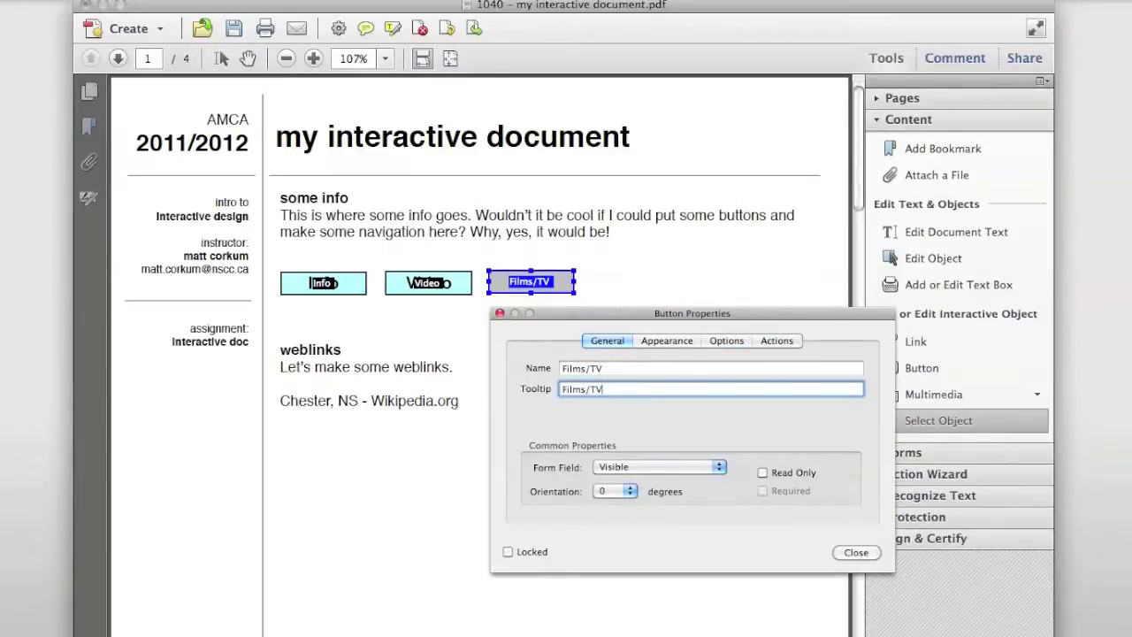
- Style the Films/TV button with a dark gray border, a pale cyan fill and a font size of 14
{"action": "left_click", "coordinate": [674, 344]}
{"action": "left_click", "coordinate": [614, 389]}
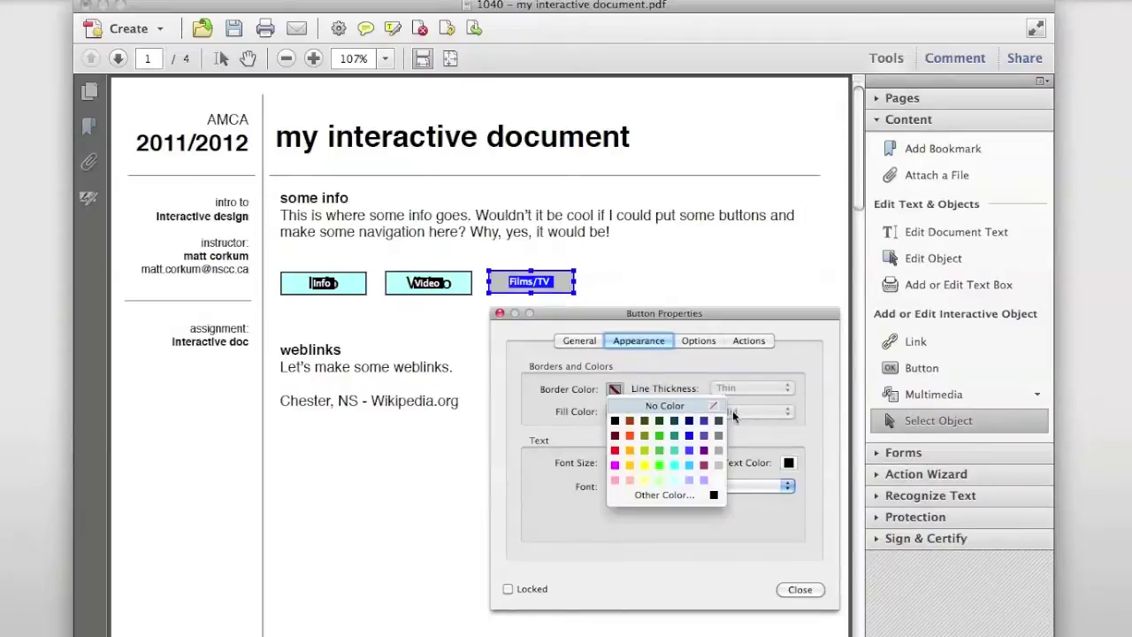
{"action": "left_click", "coordinate": [718, 422]}
{"action": "left_click", "coordinate": [615, 411]}
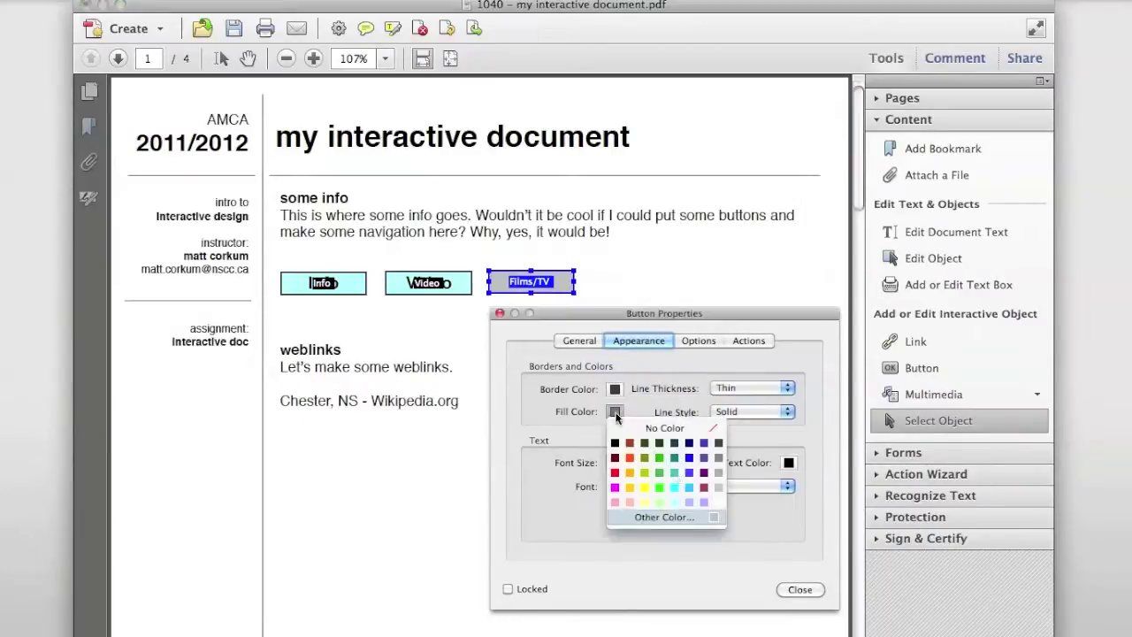
{"action": "left_click", "coordinate": [673, 509]}
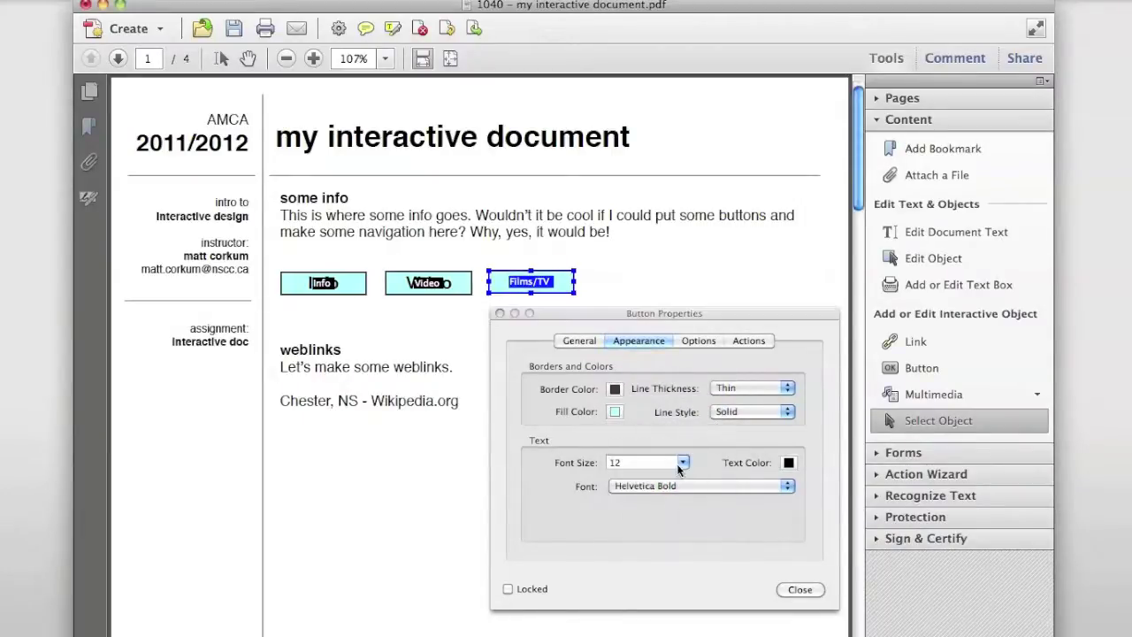
{"action": "left_click", "coordinate": [681, 462]}
{"action": "left_click", "coordinate": [636, 517]}
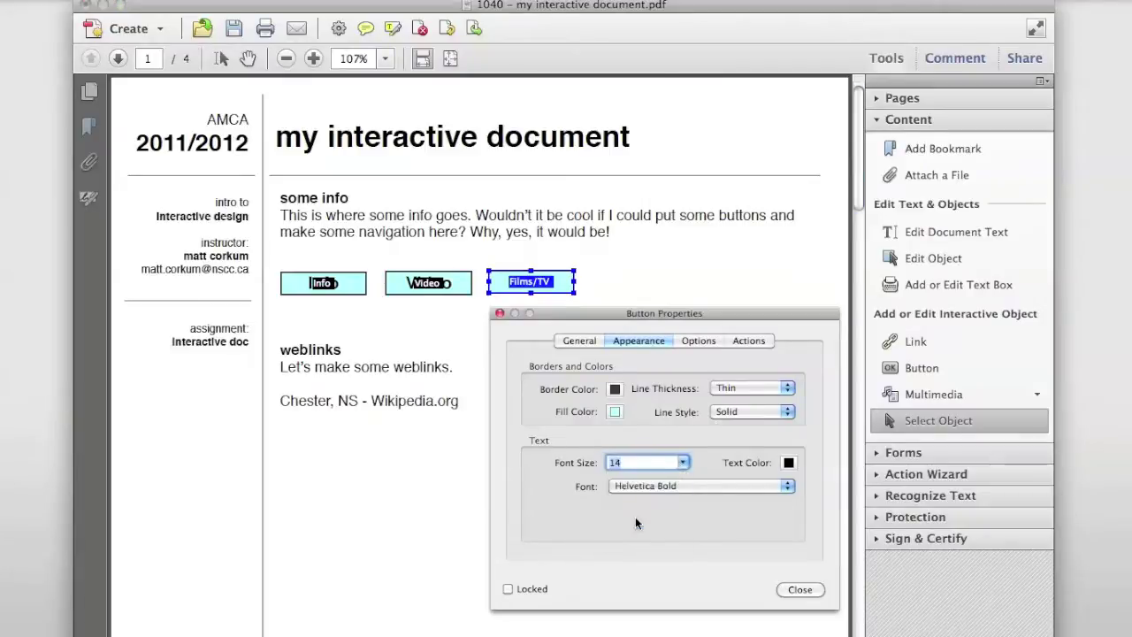
- Set the Films/TV button's behavior to Push
{"action": "left_click", "coordinate": [698, 341]}
{"action": "left_click", "coordinate": [599, 393]}
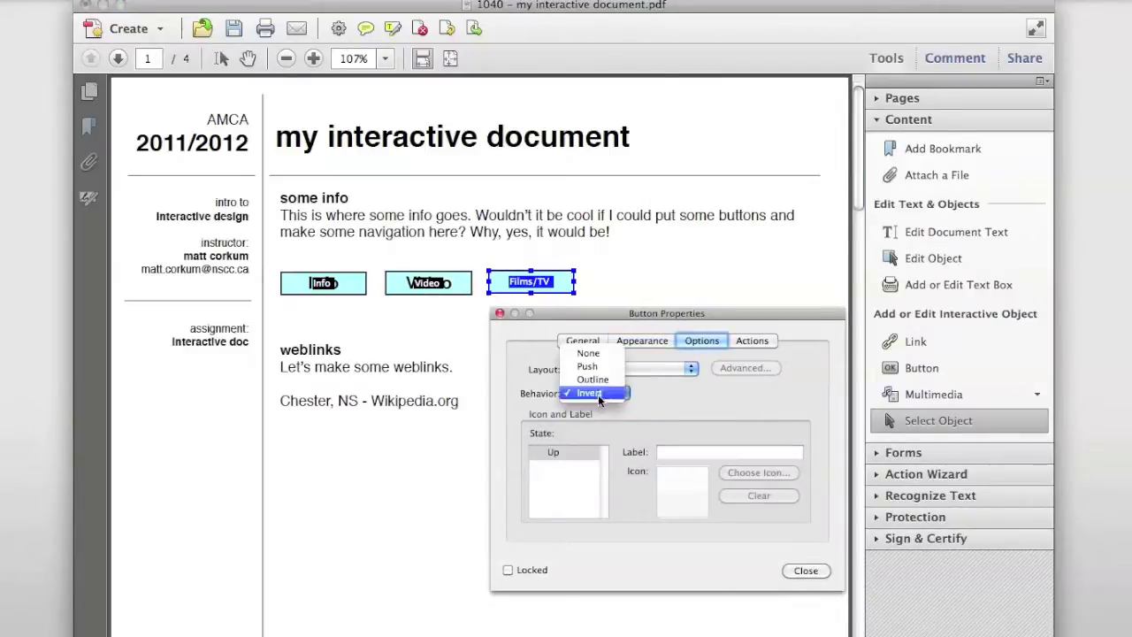
{"action": "left_click", "coordinate": [590, 364]}
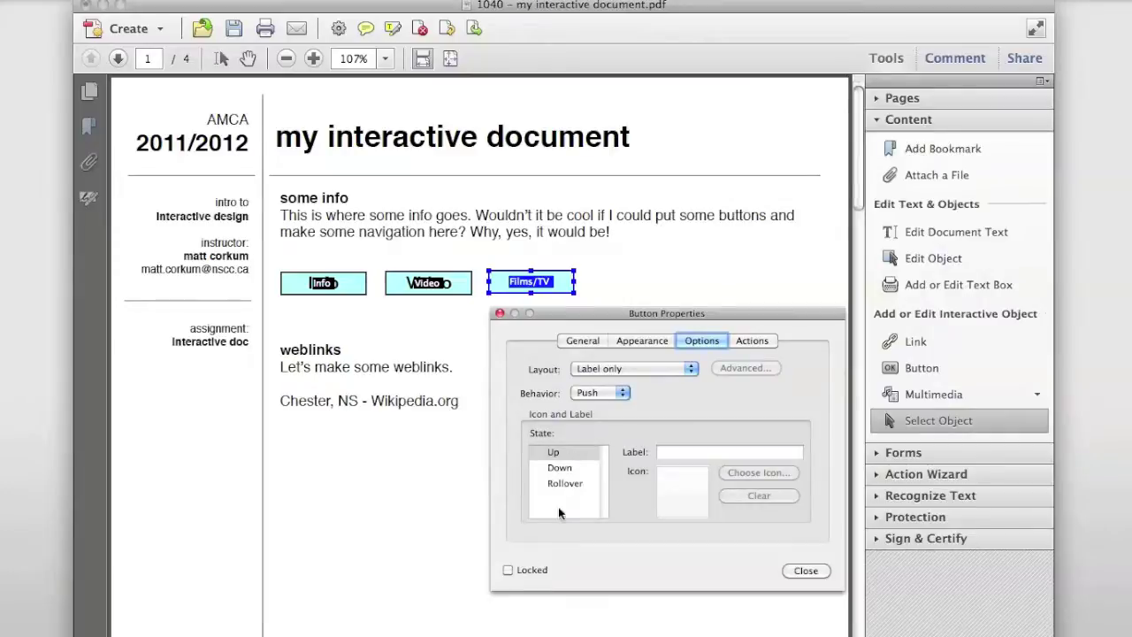
- Label the third button "Films/TV" for Up, "CLICKED" for Down and "Ooooh" for Rollover, and open its action settings
{"action": "left_click", "coordinate": [665, 452]}
{"action": "type", "text": "Films/TV"}
{"action": "left_click", "coordinate": [560, 468]}
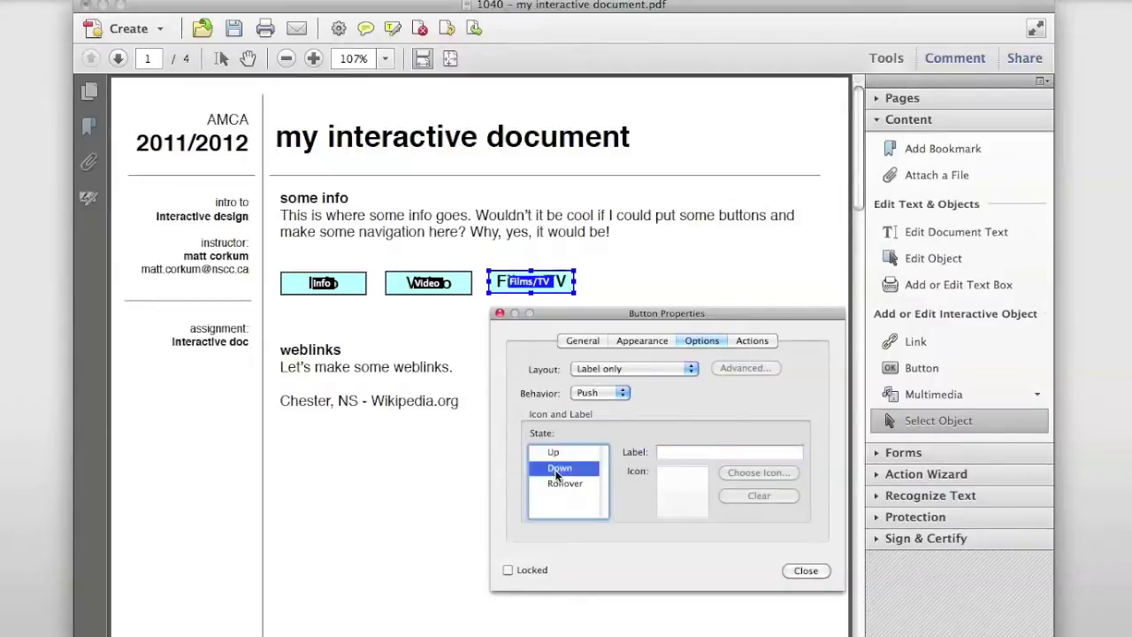
{"action": "left_click", "coordinate": [663, 453]}
{"action": "type", "text": "CLICK ME"}
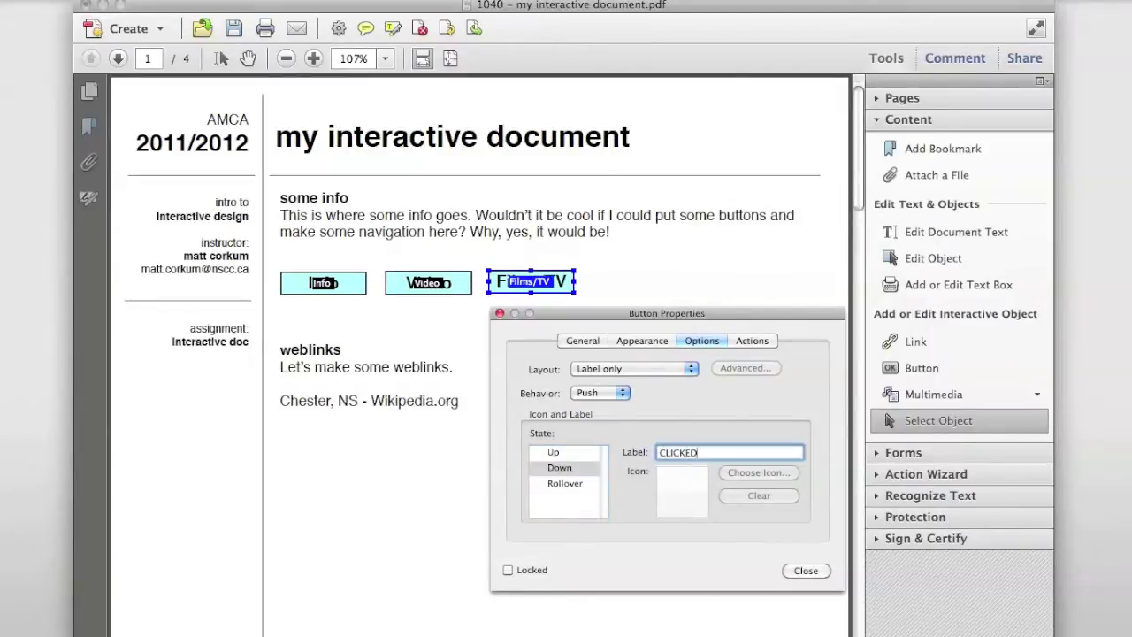
{"action": "left_click", "coordinate": [570, 483]}
{"action": "left_click", "coordinate": [682, 453]}
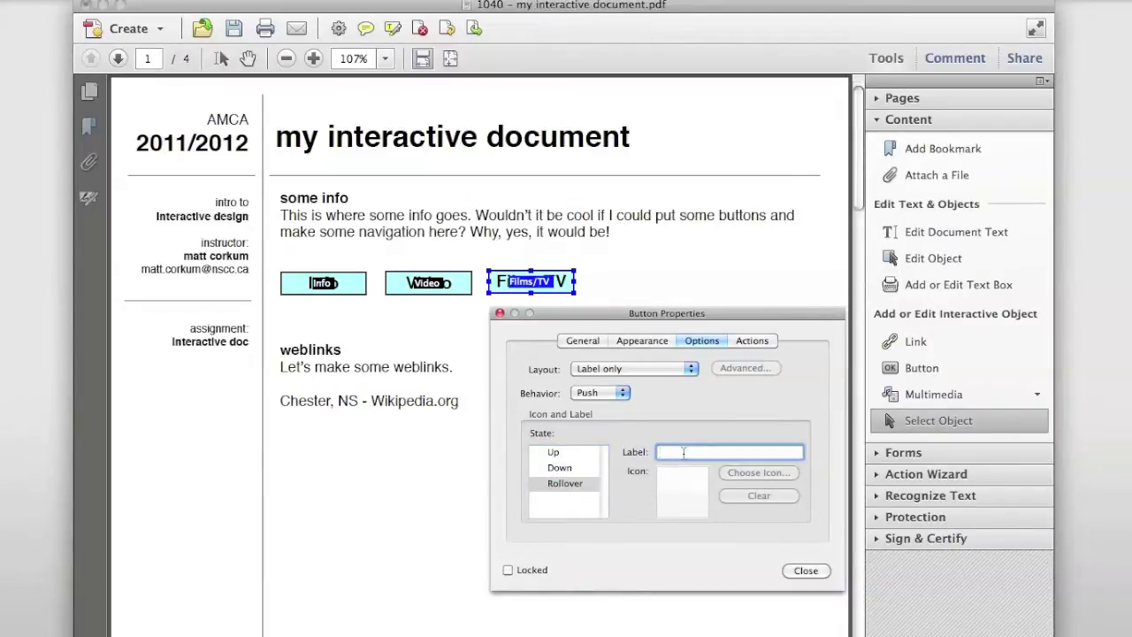
{"action": "type", "text": "Ooooh"}
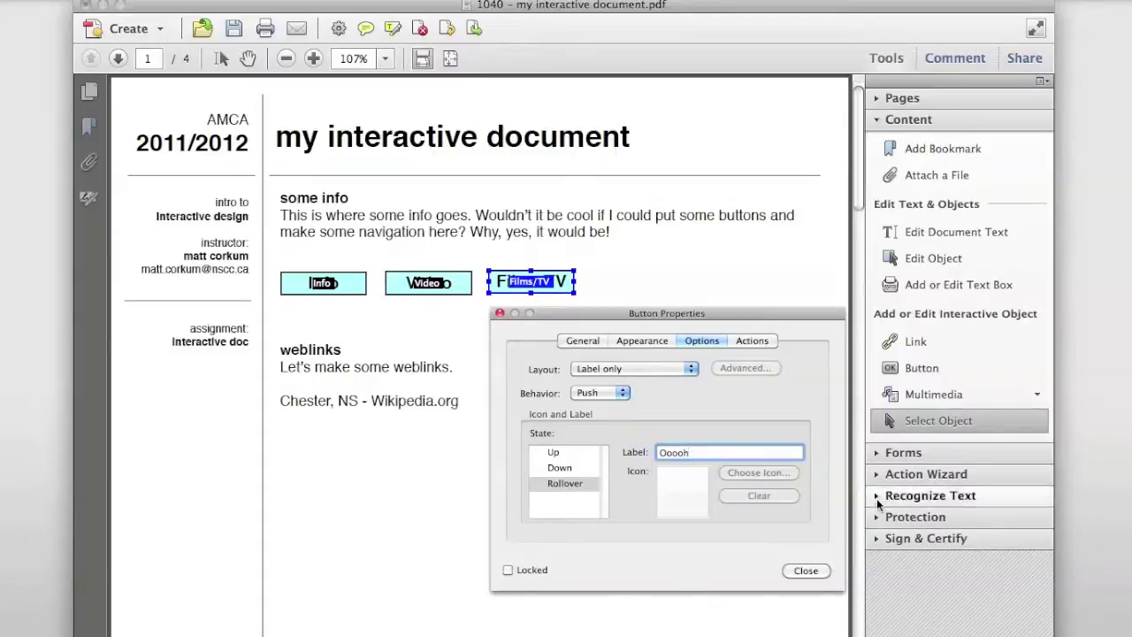
{"action": "left_click", "coordinate": [750, 345]}
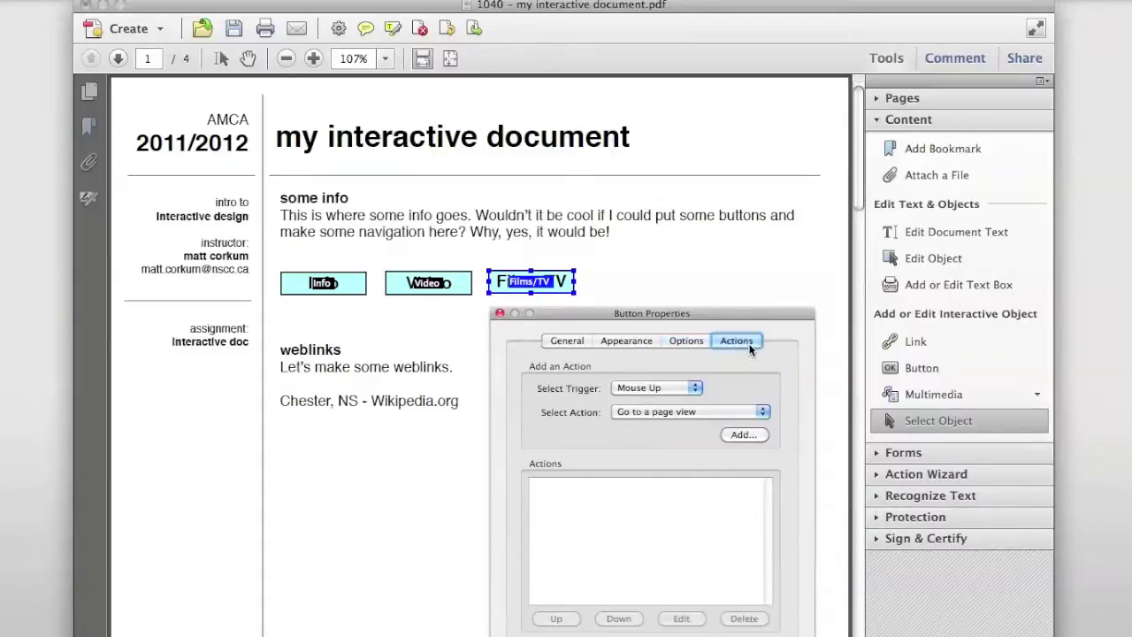
- Set the Films/TV button to go to the "Films/TV Shot in Chester" view on page 4 and close its properties
{"action": "left_click", "coordinate": [741, 435]}
{"action": "scroll", "coordinate": [546, 536], "scroll_direction": "down", "scroll_amount": 20}
{"action": "scroll", "coordinate": [545, 539], "scroll_direction": "down", "scroll_amount": 15}
{"action": "scroll", "coordinate": [546, 538], "scroll_direction": "up", "scroll_amount": 10}
{"action": "scroll", "coordinate": [545, 538], "scroll_direction": "down", "scroll_amount": 5}
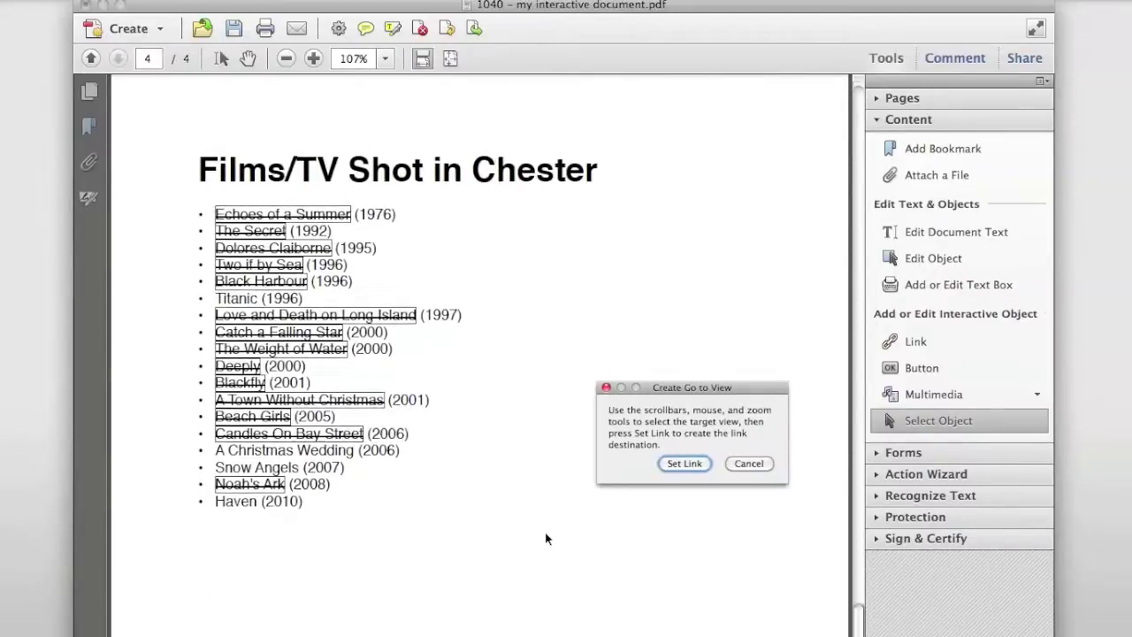
{"action": "scroll", "coordinate": [546, 538], "scroll_direction": "down", "scroll_amount": 1}
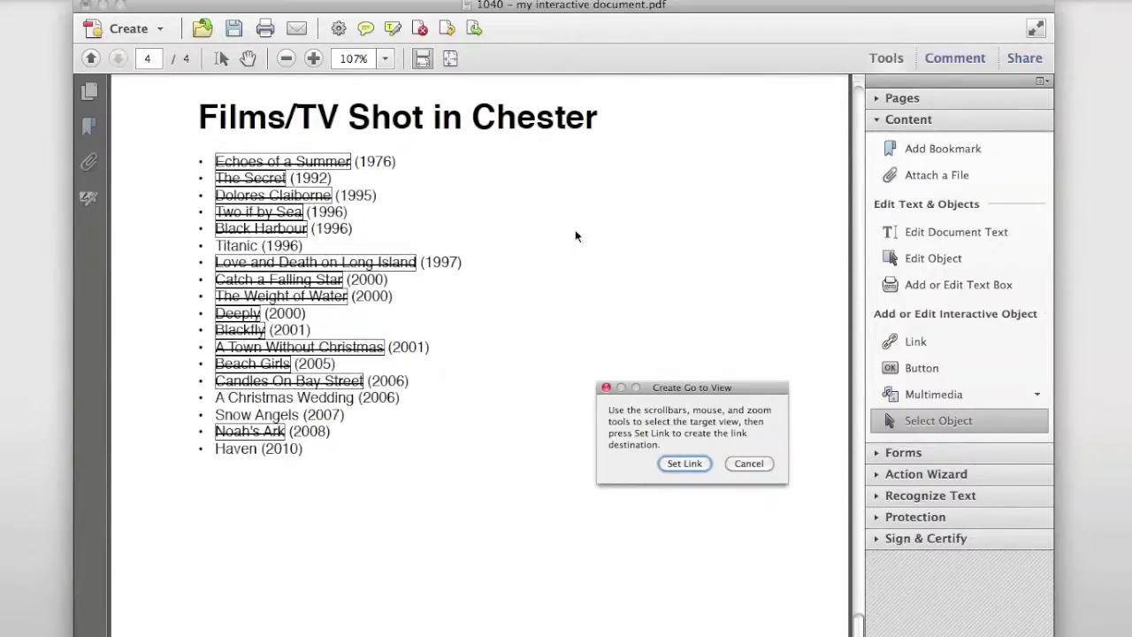
{"action": "left_click", "coordinate": [684, 464]}
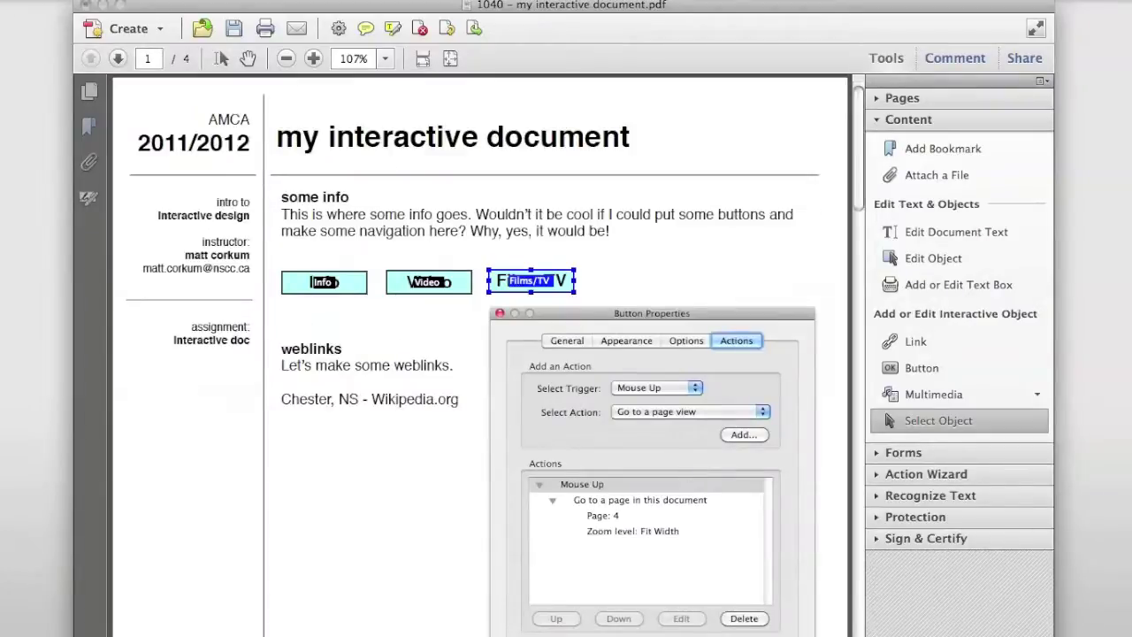
{"action": "key", "text": "Return"}
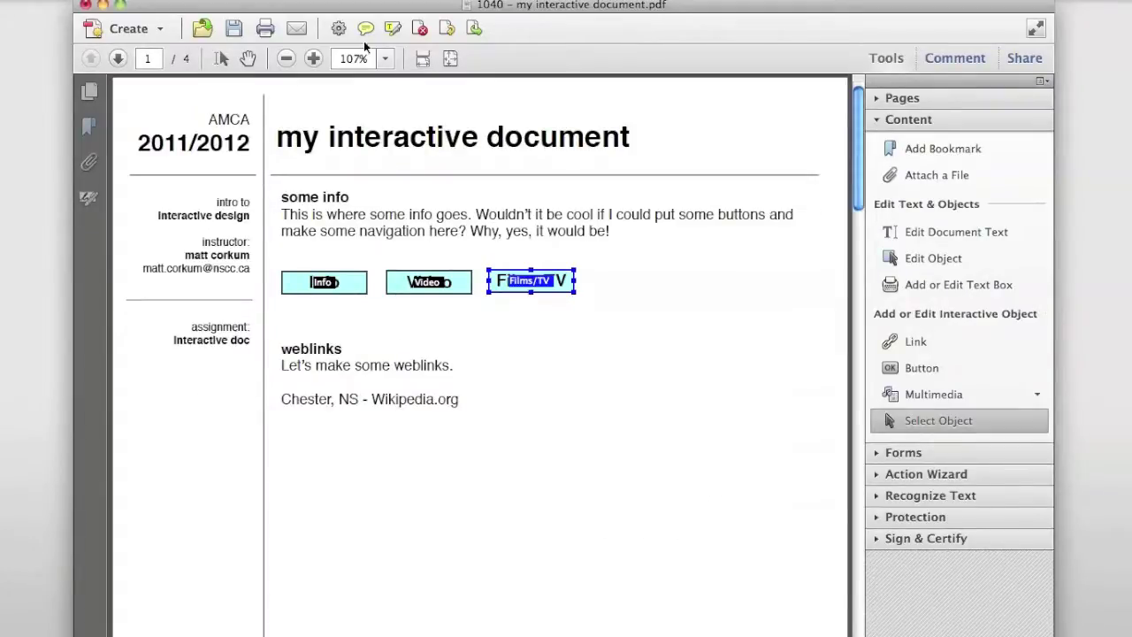
- Test the Films/TV and Video buttons with the Hand tool, returning to page 1 after each jump
{"action": "left_click", "coordinate": [250, 58]}
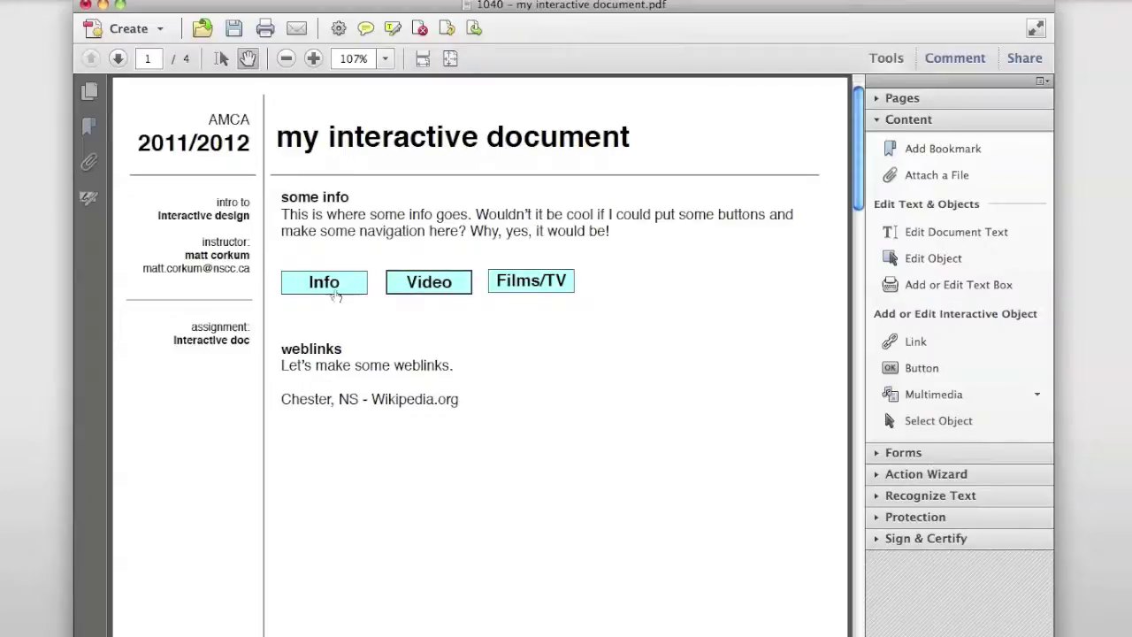
{"action": "left_click", "coordinate": [519, 296]}
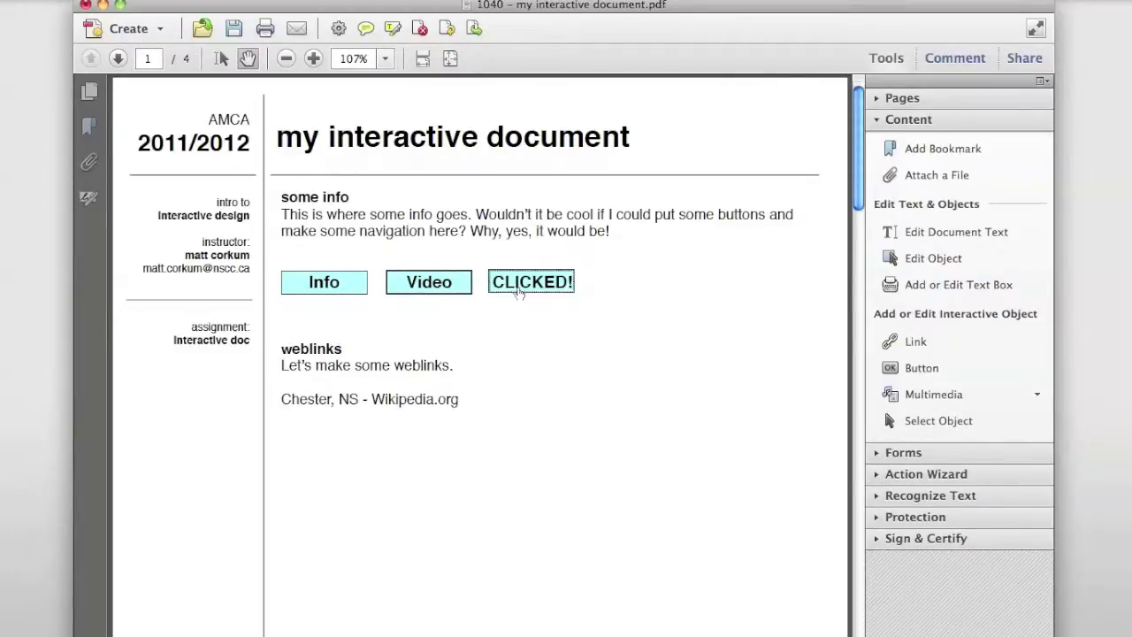
{"action": "scroll", "coordinate": [517, 292], "scroll_direction": "up", "scroll_amount": 5}
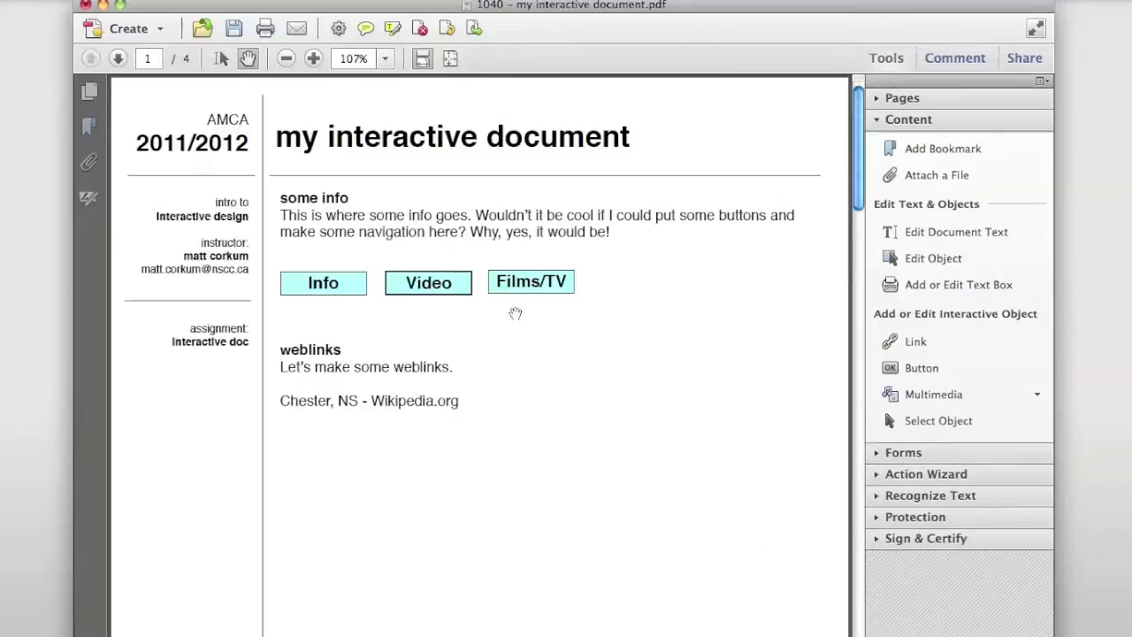
{"action": "left_click", "coordinate": [438, 285]}
{"action": "scroll", "coordinate": [445, 318], "scroll_direction": "up", "scroll_amount": 5}
- Draw a link around "Wikipedia.org" under weblinks, styled as a visible rectangle with a dark gray color and Thick line
{"action": "left_click", "coordinate": [919, 343]}
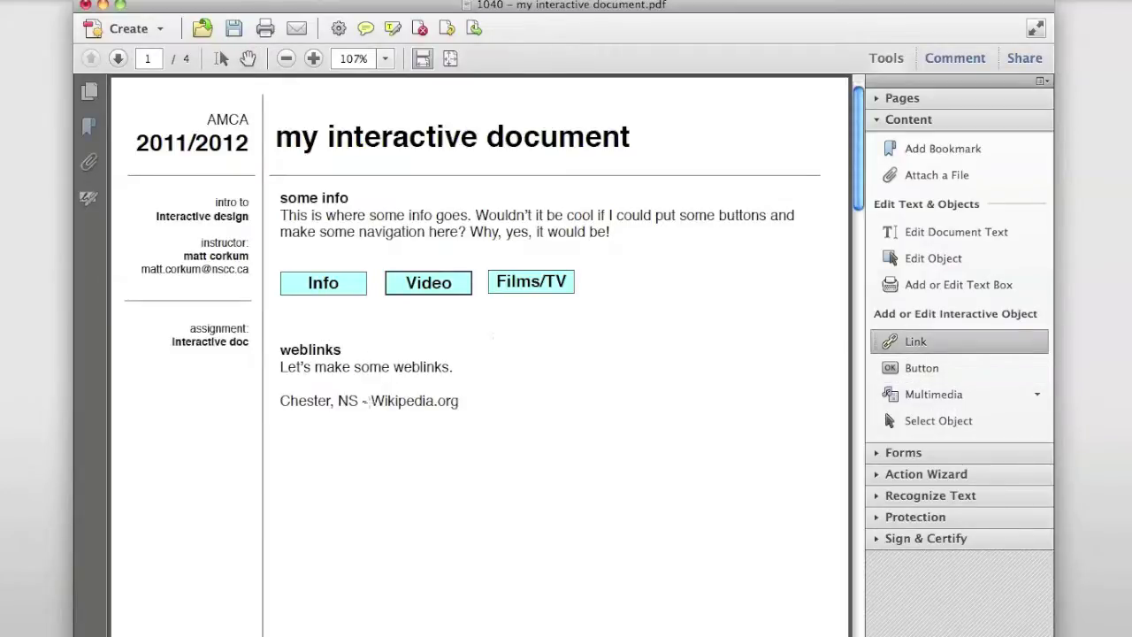
{"action": "left_click_drag", "start_coordinate": [365, 389], "coordinate": [466, 411]}
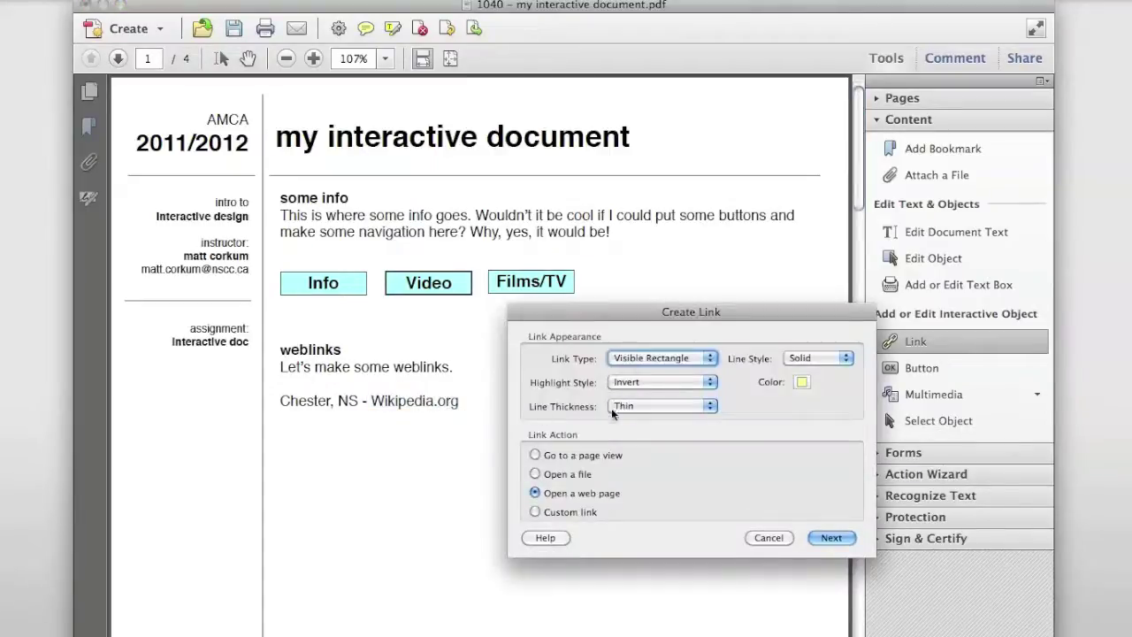
{"action": "left_click", "coordinate": [801, 381]}
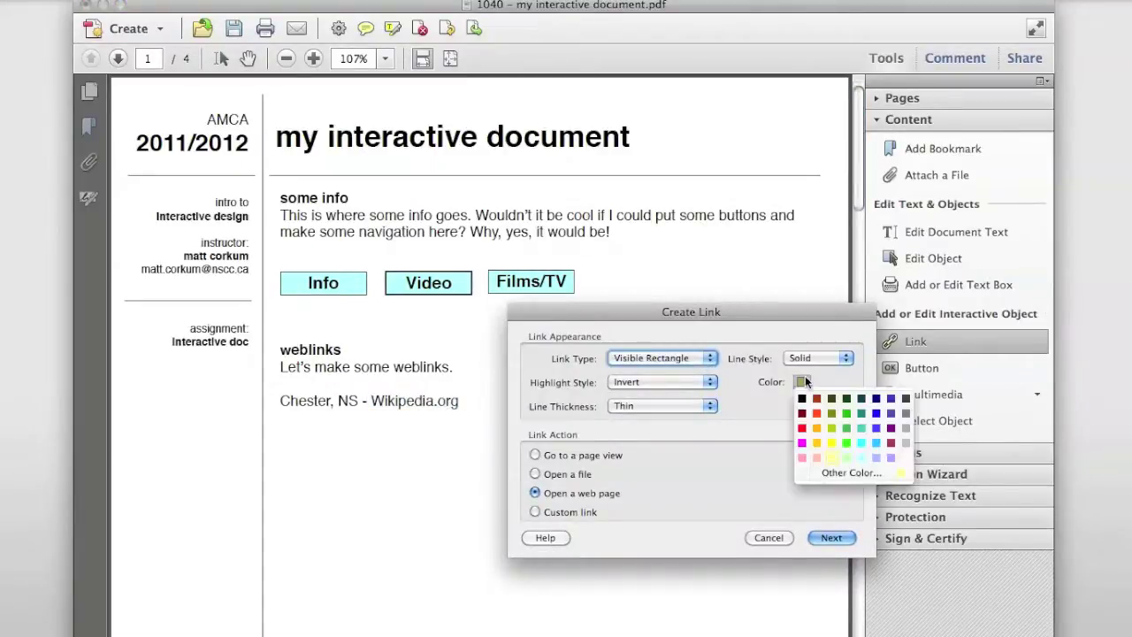
{"action": "left_click", "coordinate": [904, 399]}
{"action": "left_click", "coordinate": [662, 405]}
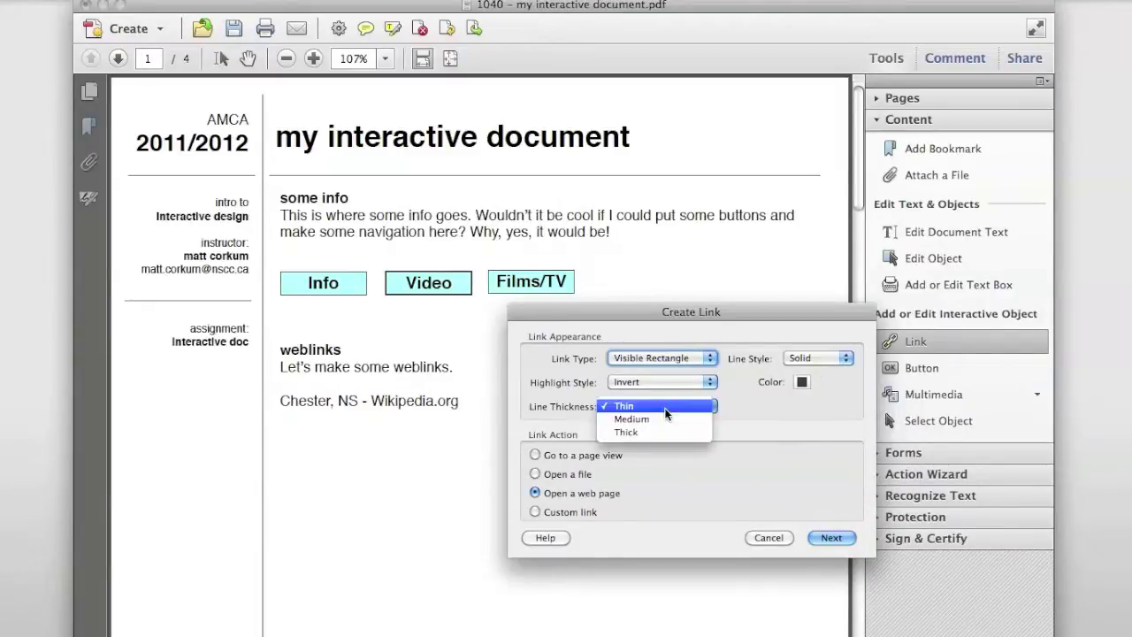
{"action": "left_click", "coordinate": [657, 431]}
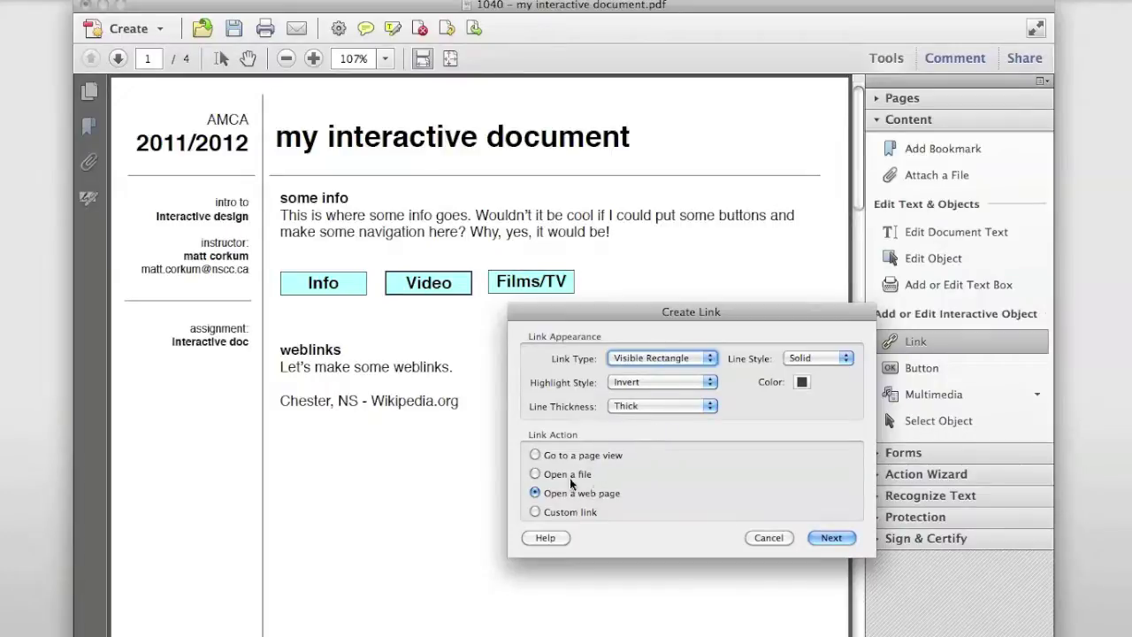
{"action": "left_click", "coordinate": [829, 537]}
{"action": "type", "text": "http://www.wikipedia.org"}
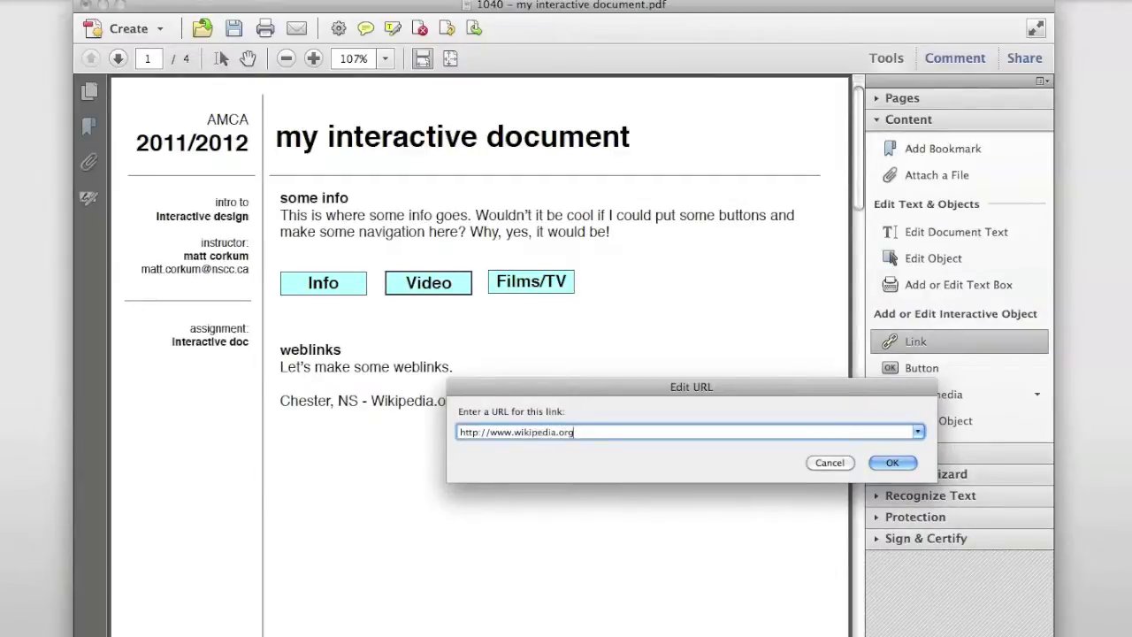
{"action": "key", "text": "Return"}
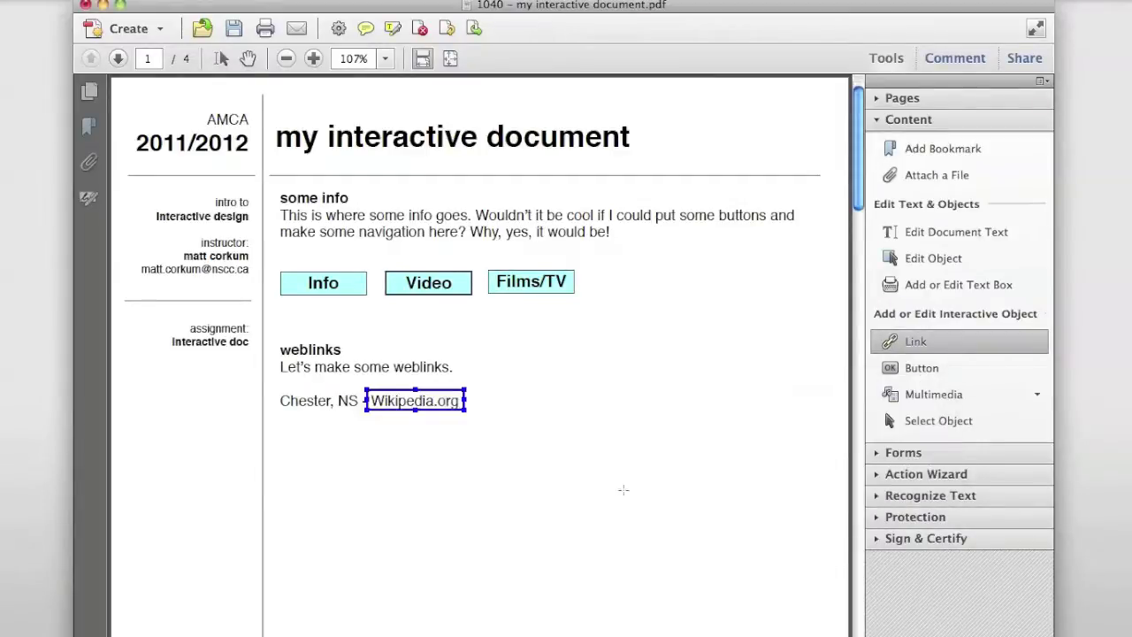
- Test the Wikipedia.org link with the Hand tool and cancel the connection to the site
{"action": "left_click", "coordinate": [247, 58]}
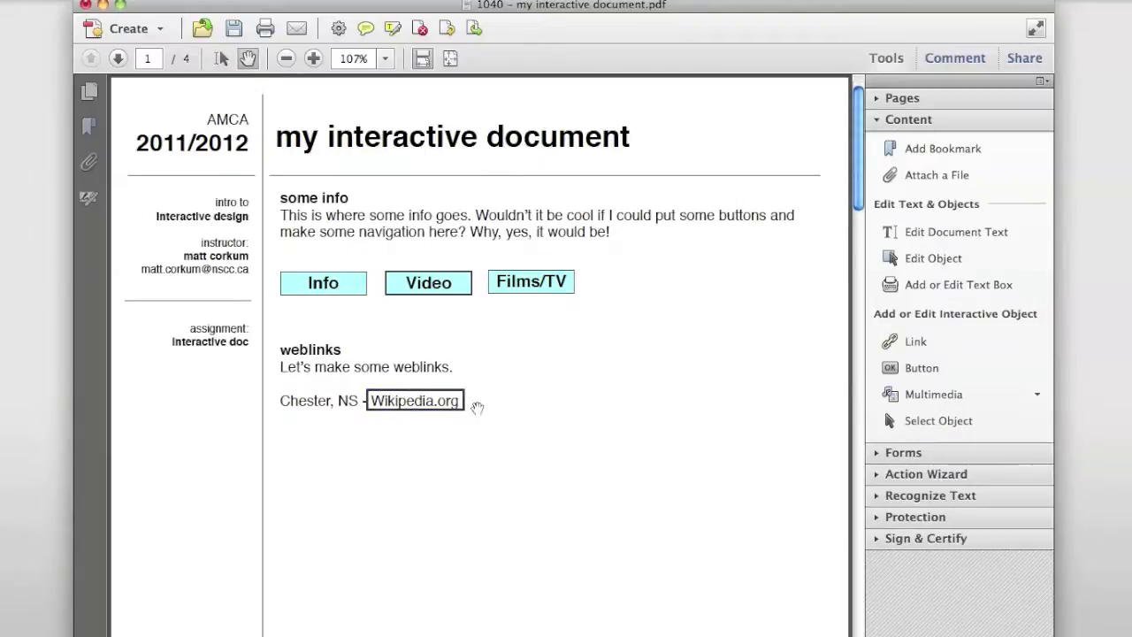
{"action": "left_click", "coordinate": [427, 404]}
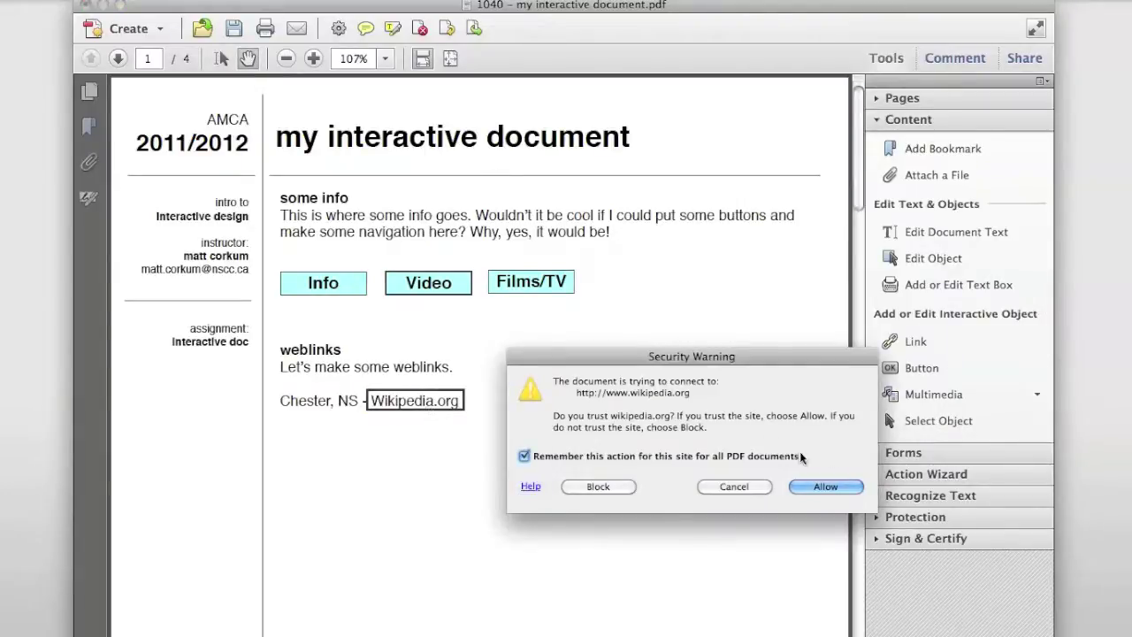
{"action": "left_click", "coordinate": [740, 487]}
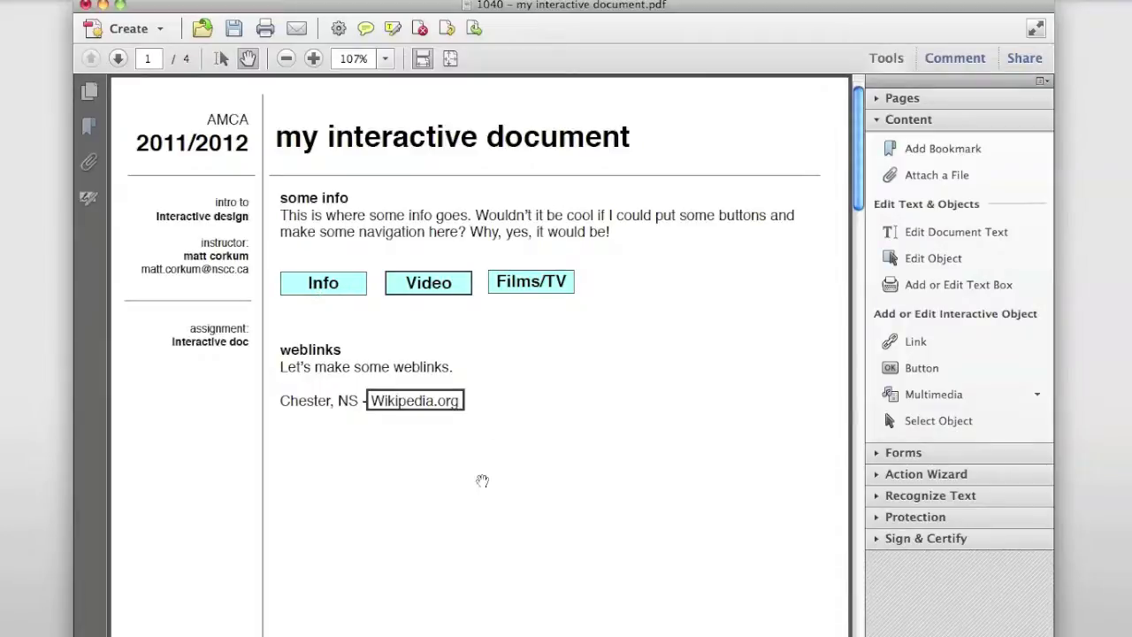
- Go to the VIDEO page with the Video button and draw a large video area below its line of text
{"action": "scroll", "coordinate": [538, 546], "scroll_direction": "down", "scroll_amount": 10}
{"action": "scroll", "coordinate": [540, 546], "scroll_direction": "up", "scroll_amount": 7}
{"action": "scroll", "coordinate": [539, 546], "scroll_direction": "up", "scroll_amount": 3}
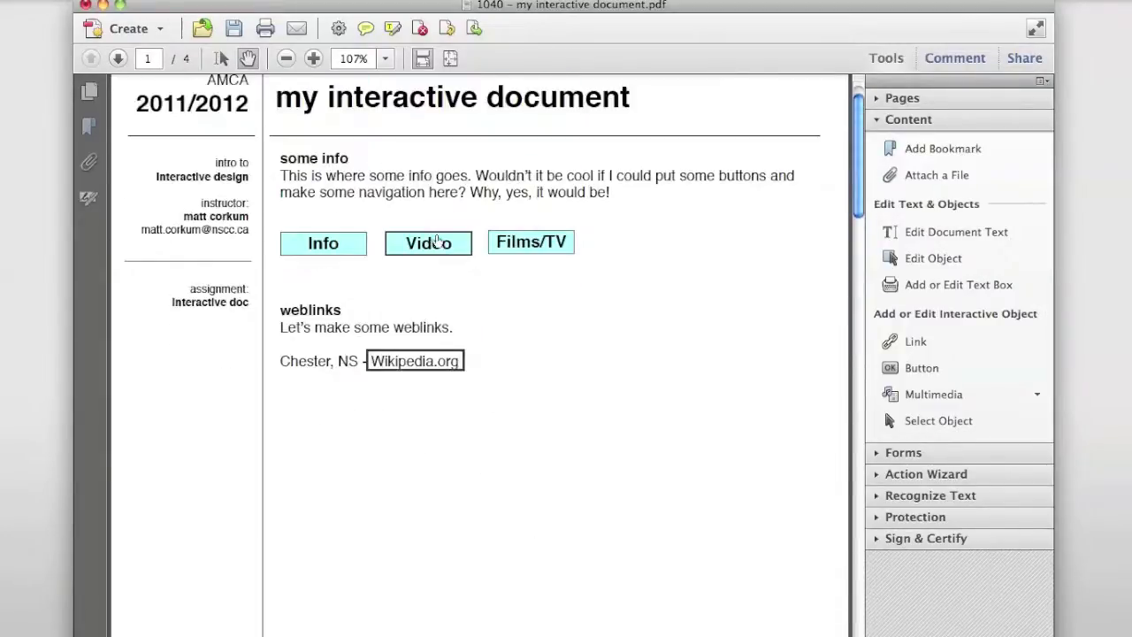
{"action": "left_click", "coordinate": [435, 239]}
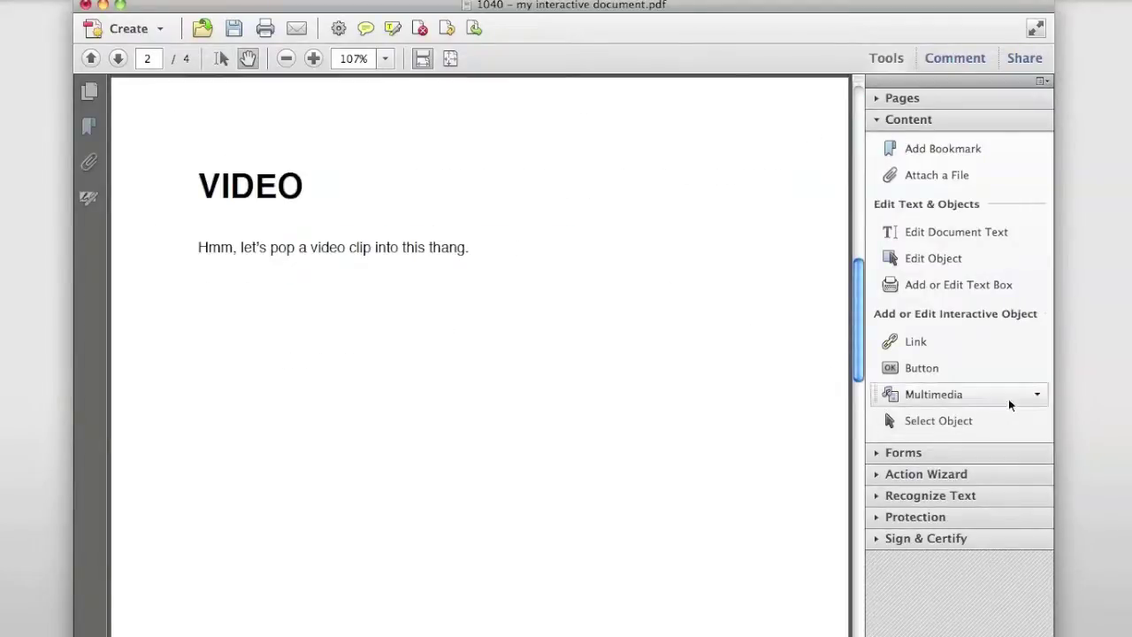
{"action": "left_click", "coordinate": [1007, 399]}
{"action": "left_click", "coordinate": [904, 420]}
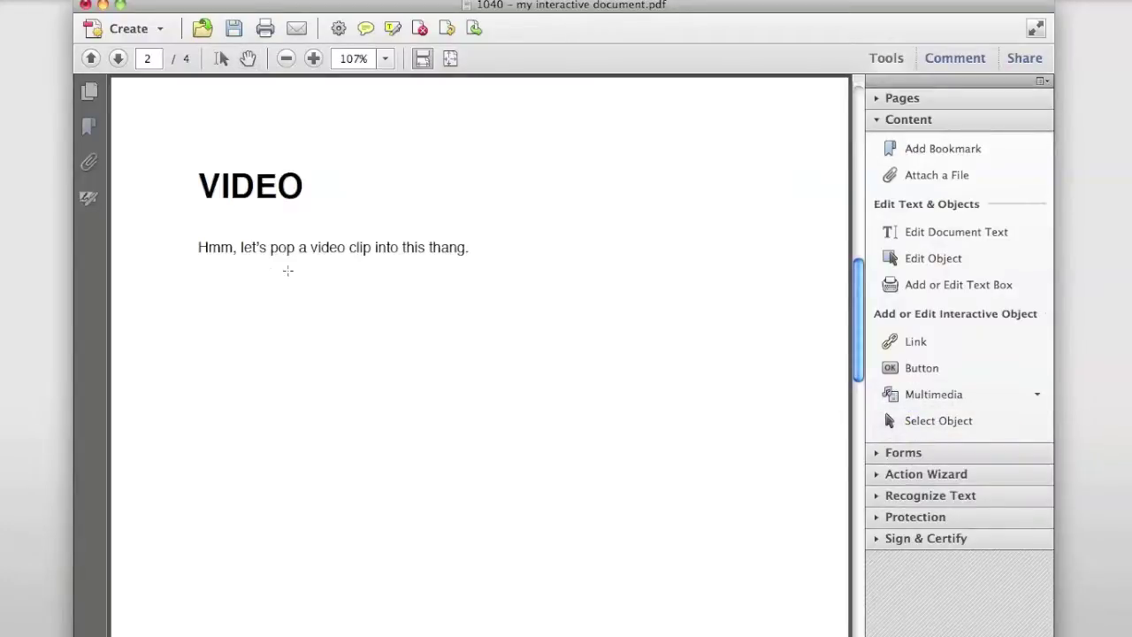
{"action": "left_click_drag", "start_coordinate": [198, 278], "coordinate": [779, 610]}
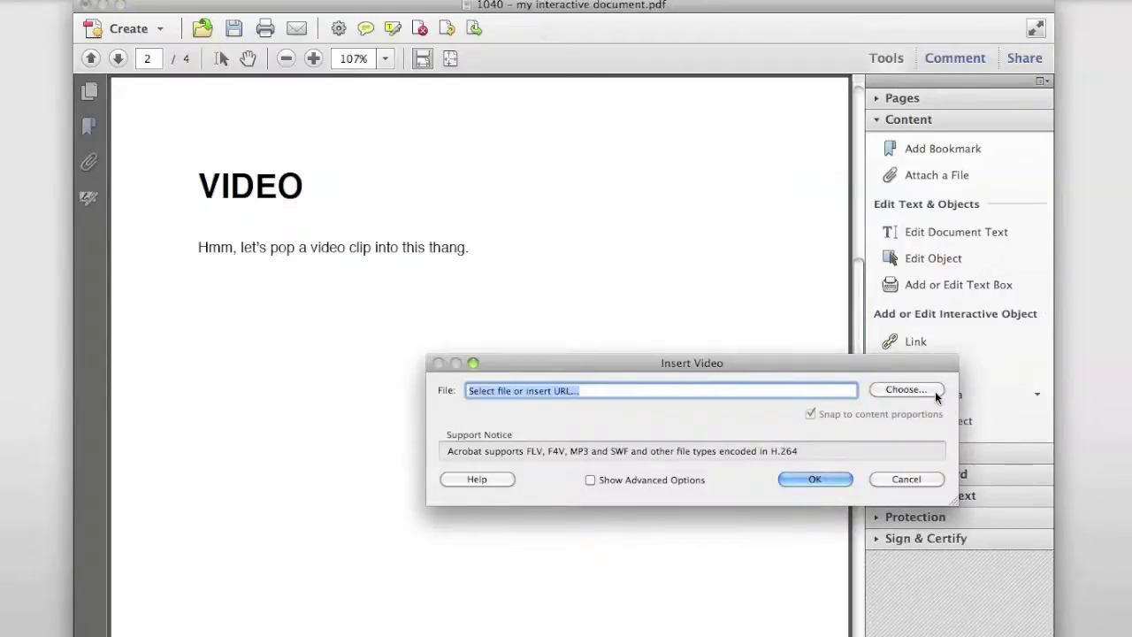
- Insert the file "Chester, Nova Scotia.mp4" from the Downloads folder as the video clip
{"action": "left_click", "coordinate": [934, 391]}
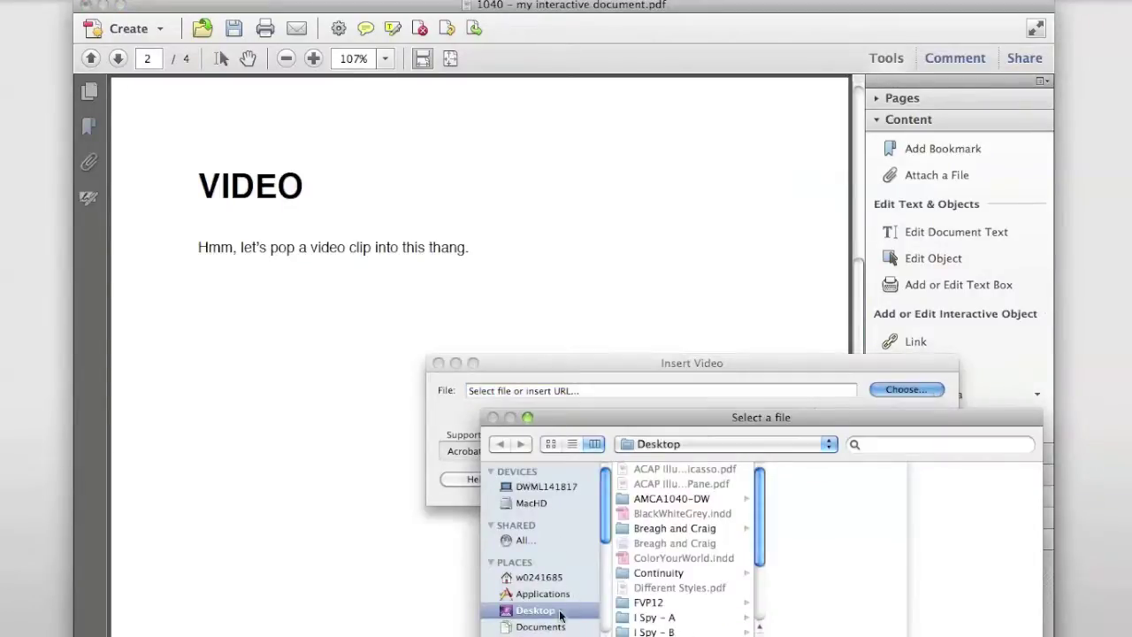
{"action": "left_click", "coordinate": [550, 628]}
{"action": "left_click", "coordinate": [541, 634]}
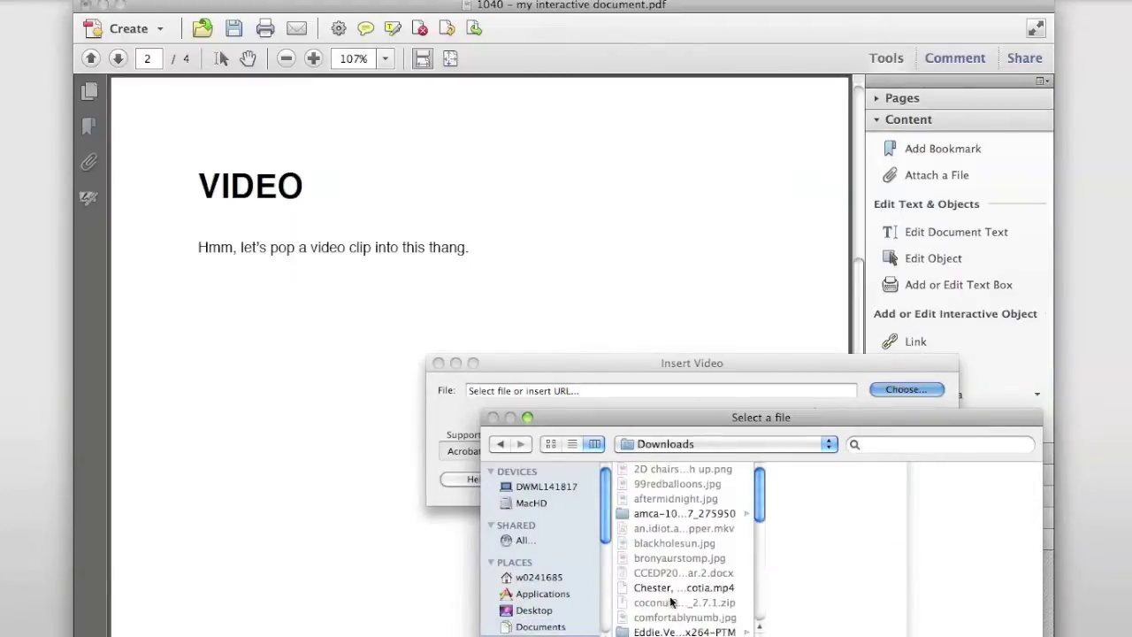
{"action": "left_click", "coordinate": [683, 588]}
{"action": "key", "text": "Return"}
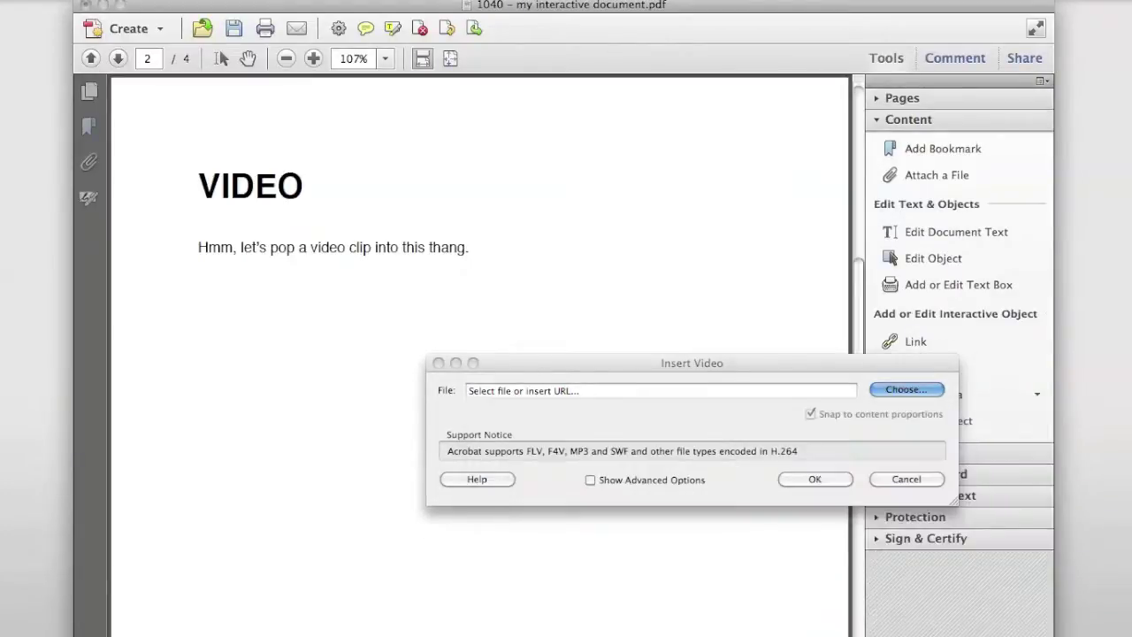
{"action": "left_click", "coordinate": [836, 478]}
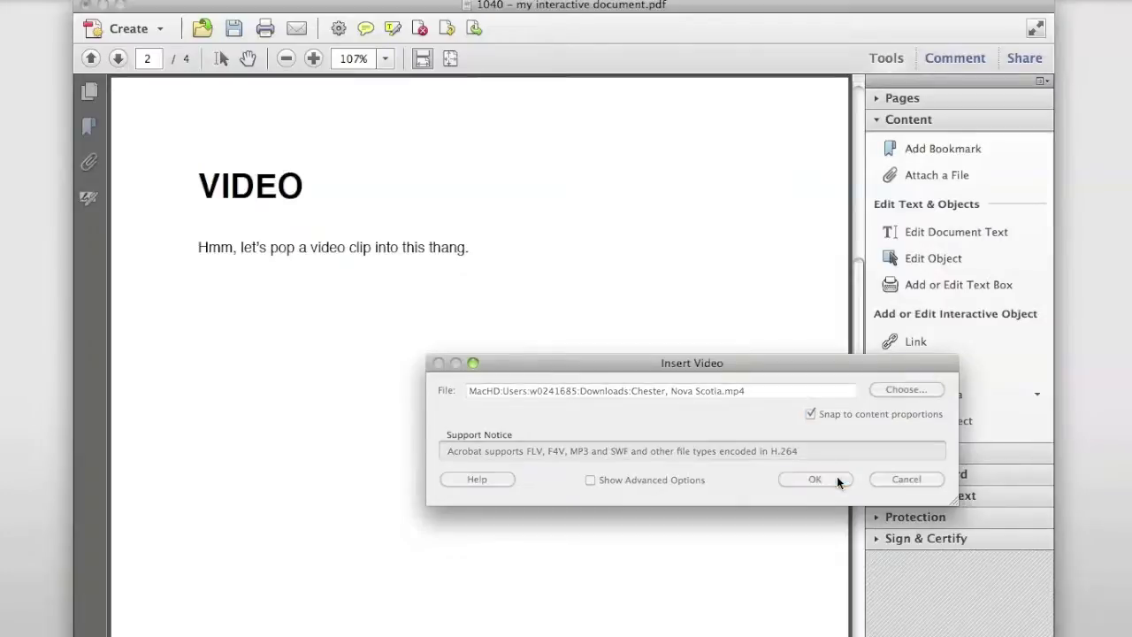
{"action": "left_click", "coordinate": [553, 631]}
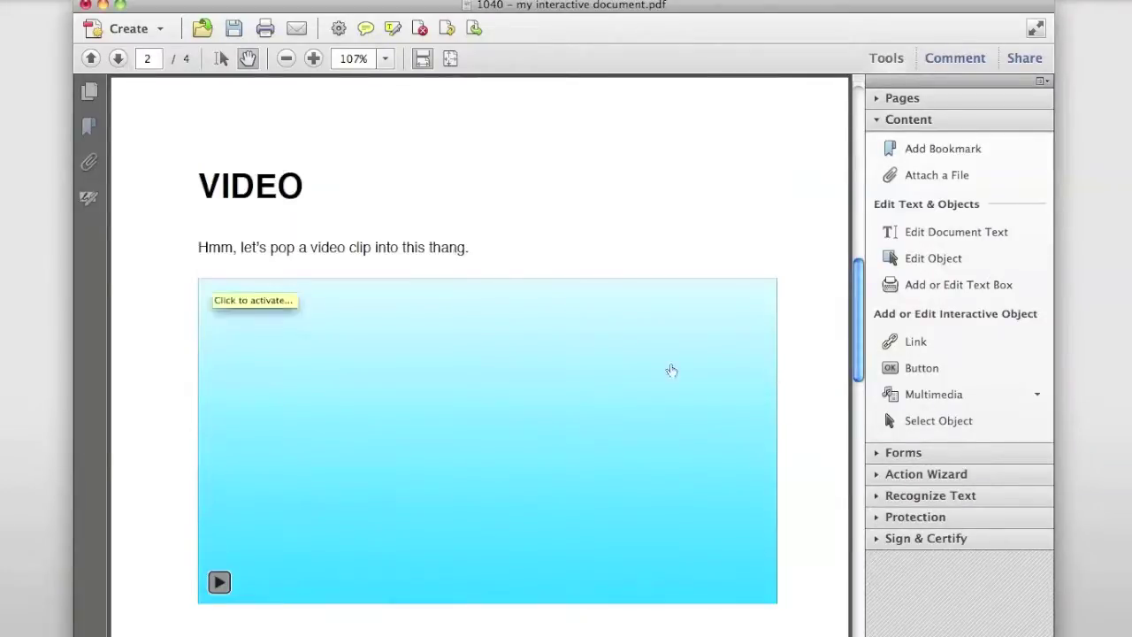
- Test the Video button on page 1 to check the jump to the inserted clip, and return to page 1
{"action": "scroll", "coordinate": [545, 323], "scroll_direction": "up", "scroll_amount": 10}
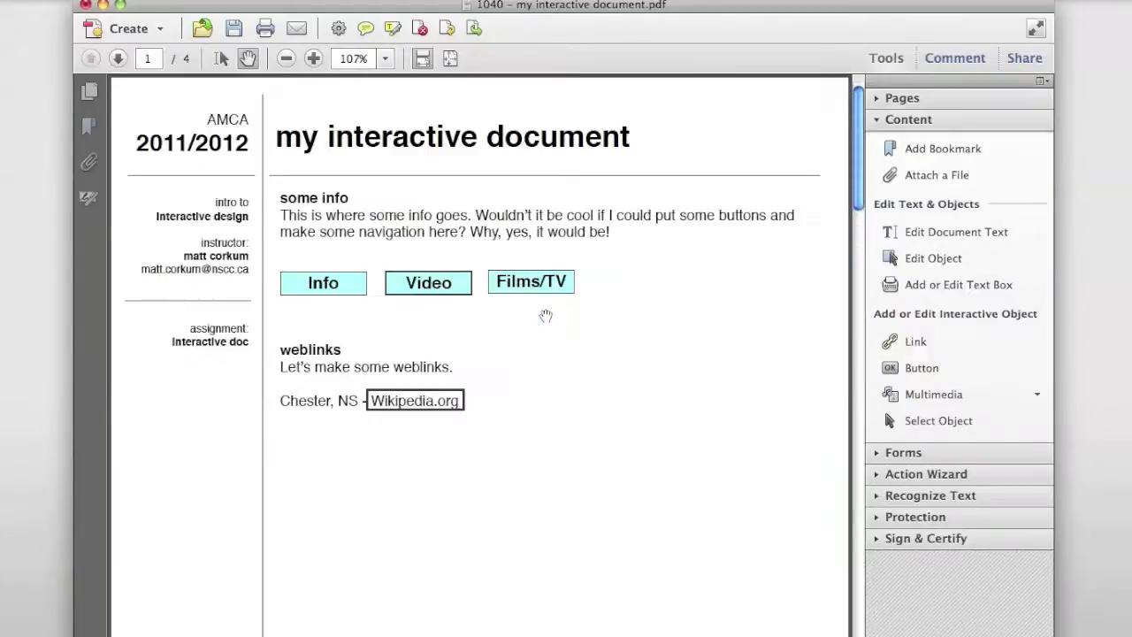
{"action": "left_click", "coordinate": [412, 283]}
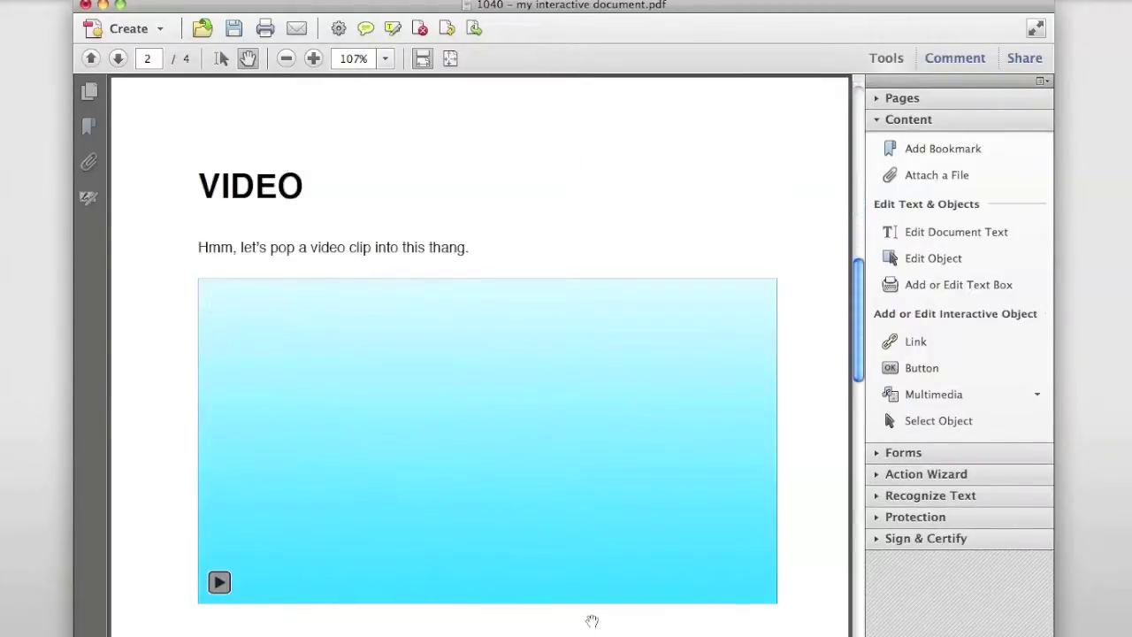
{"action": "scroll", "coordinate": [486, 398], "scroll_direction": "up", "scroll_amount": 10}
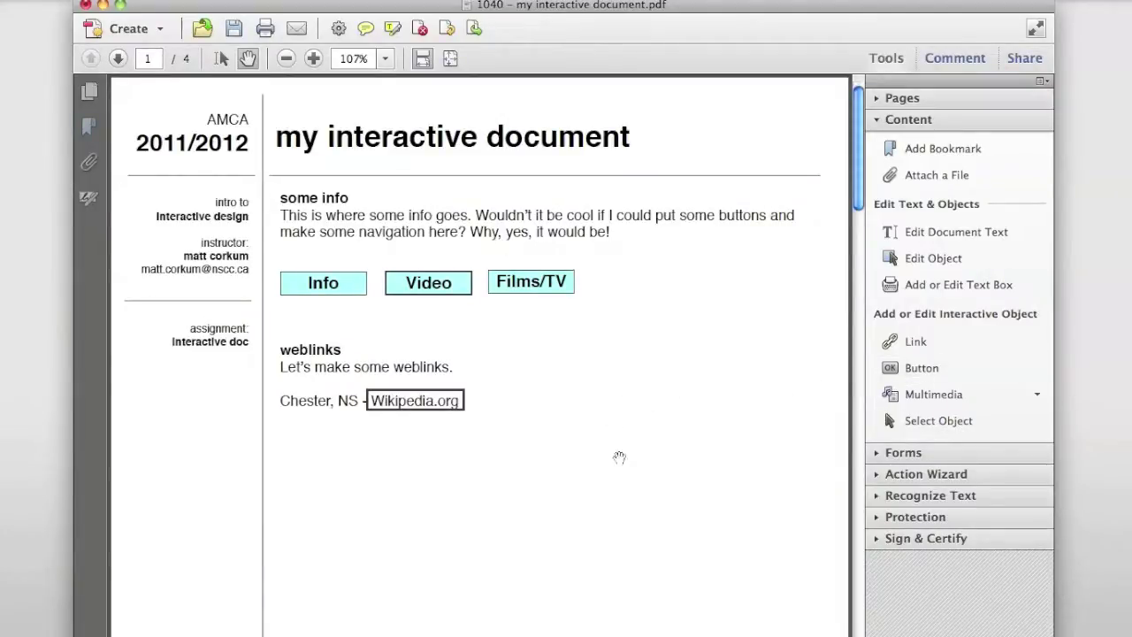
- Place a button on the VIDEO page just below the video's lower-right corner and name its field Back
{"action": "scroll", "coordinate": [618, 438], "scroll_direction": "down", "scroll_amount": 5}
{"action": "scroll", "coordinate": [620, 426], "scroll_direction": "up", "scroll_amount": 2}
{"action": "scroll", "coordinate": [620, 426], "scroll_direction": "down", "scroll_amount": 15}
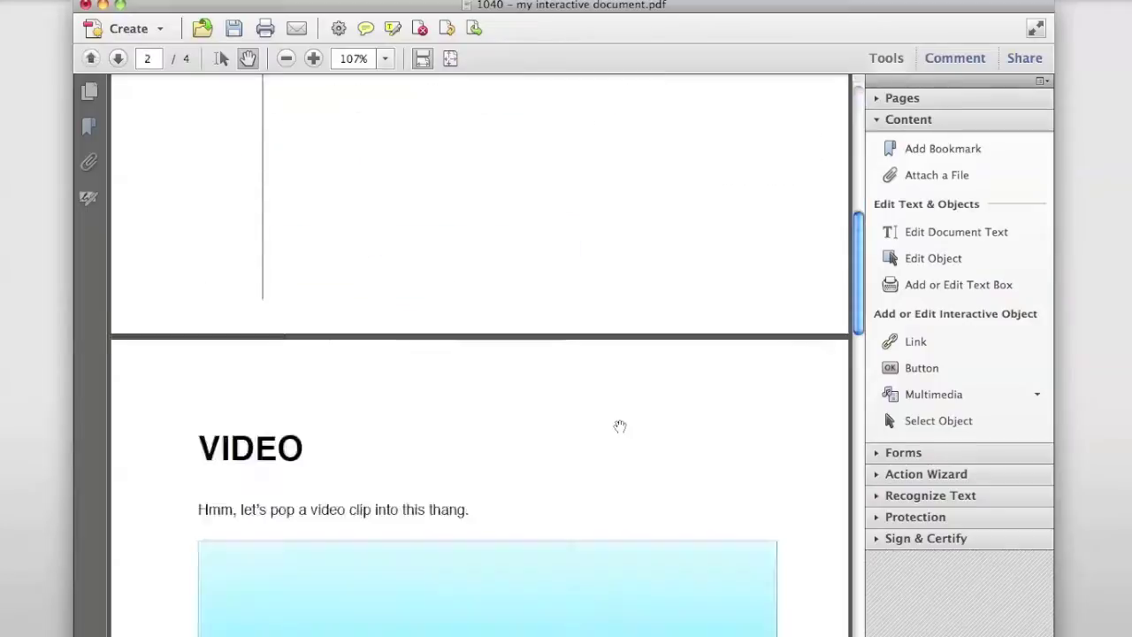
{"action": "scroll", "coordinate": [620, 426], "scroll_direction": "up", "scroll_amount": 5}
{"action": "scroll", "coordinate": [620, 426], "scroll_direction": "up", "scroll_amount": 6}
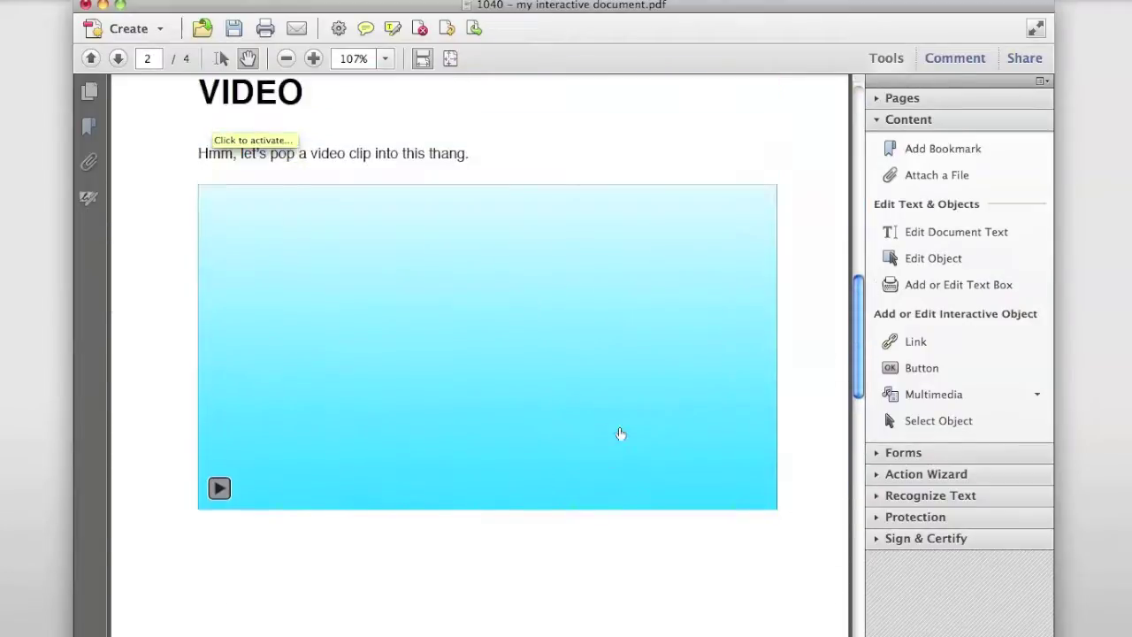
{"action": "left_click", "coordinate": [915, 367]}
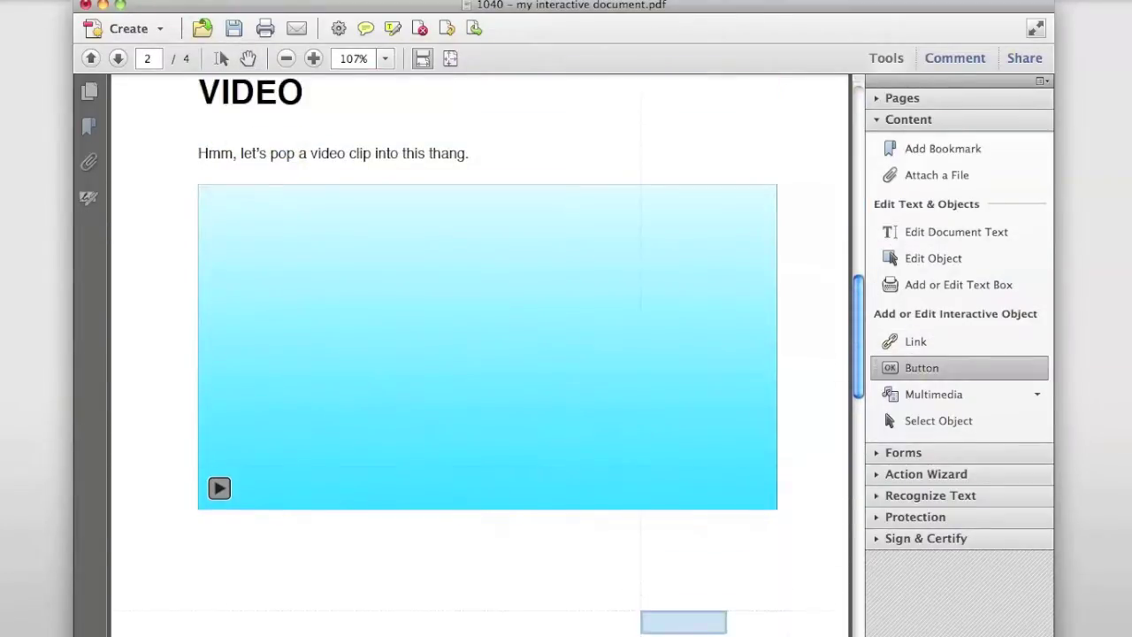
{"action": "left_click", "coordinate": [716, 564]}
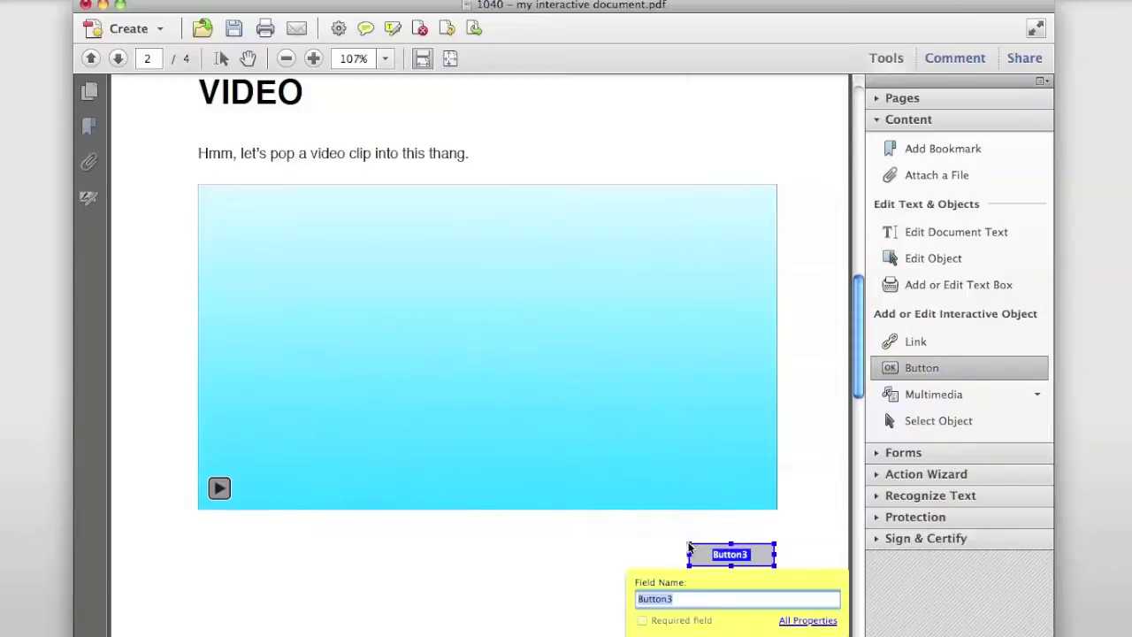
{"action": "type", "text": "Back"}
- Give the Back button a dark grey border, a pale cyan fill and a font size of 14
{"action": "left_click", "coordinate": [805, 621]}
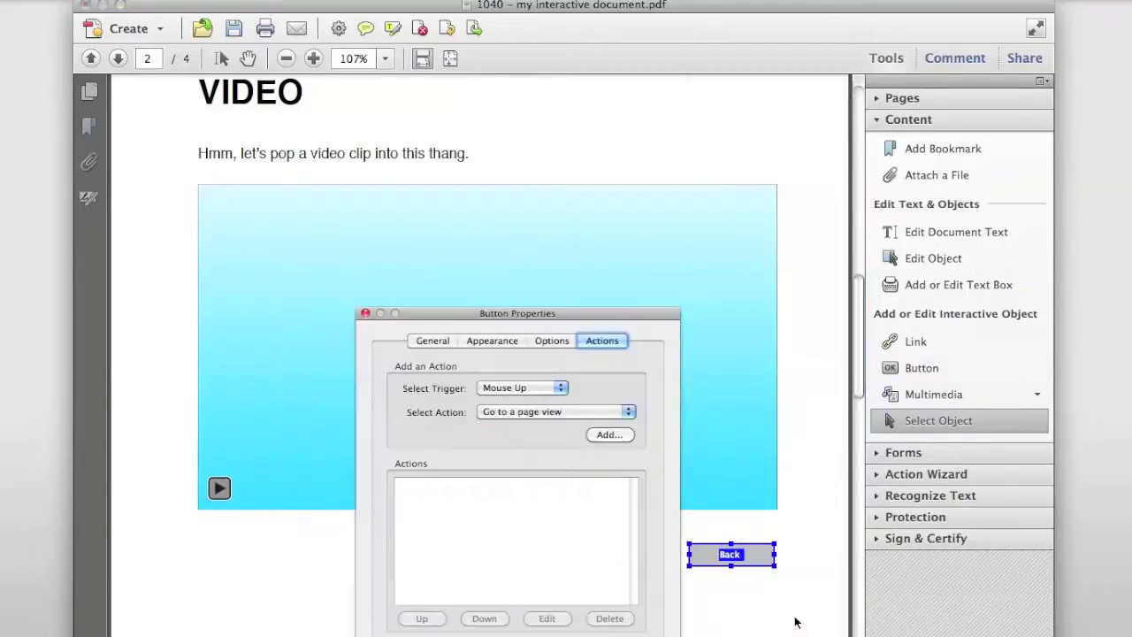
{"action": "left_click", "coordinate": [444, 345]}
{"action": "left_click", "coordinate": [488, 389]}
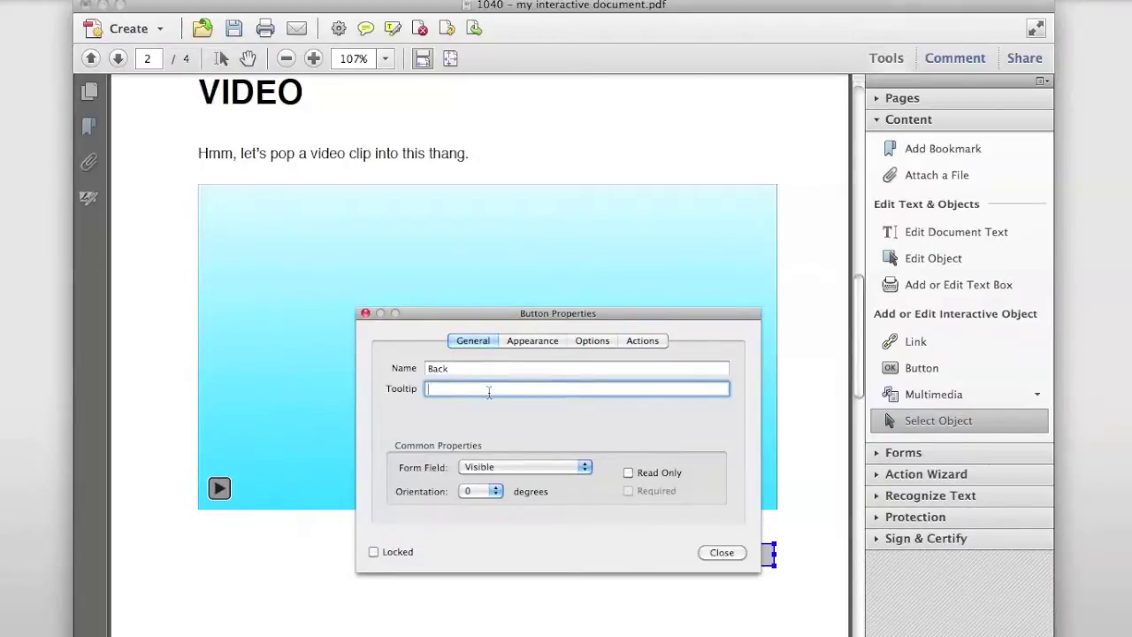
{"action": "left_click", "coordinate": [532, 341]}
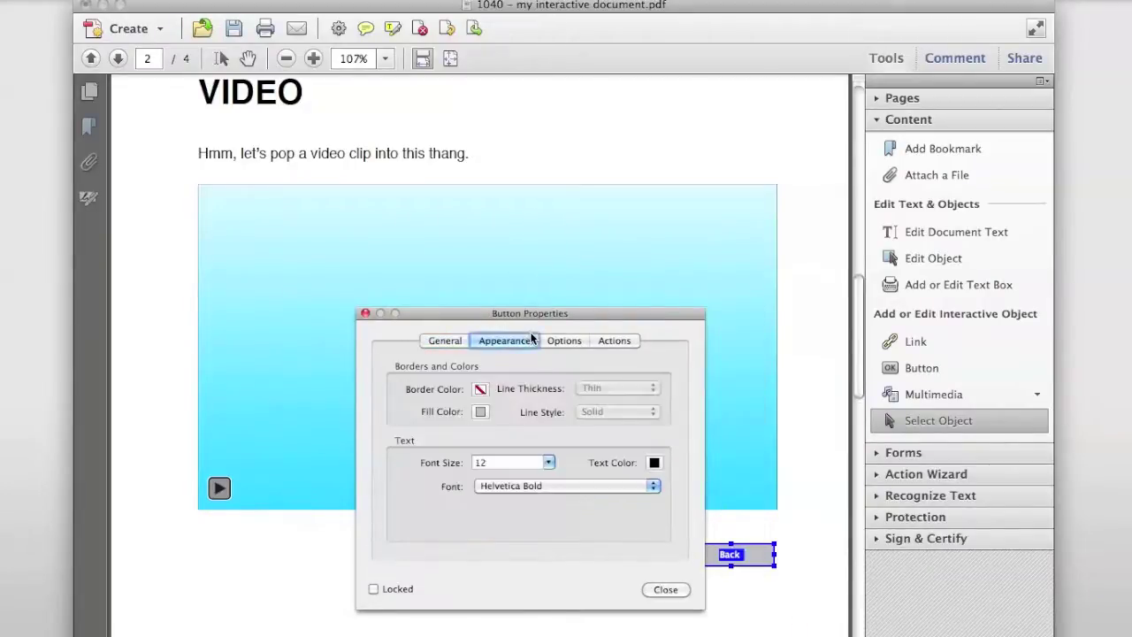
{"action": "left_click", "coordinate": [482, 390]}
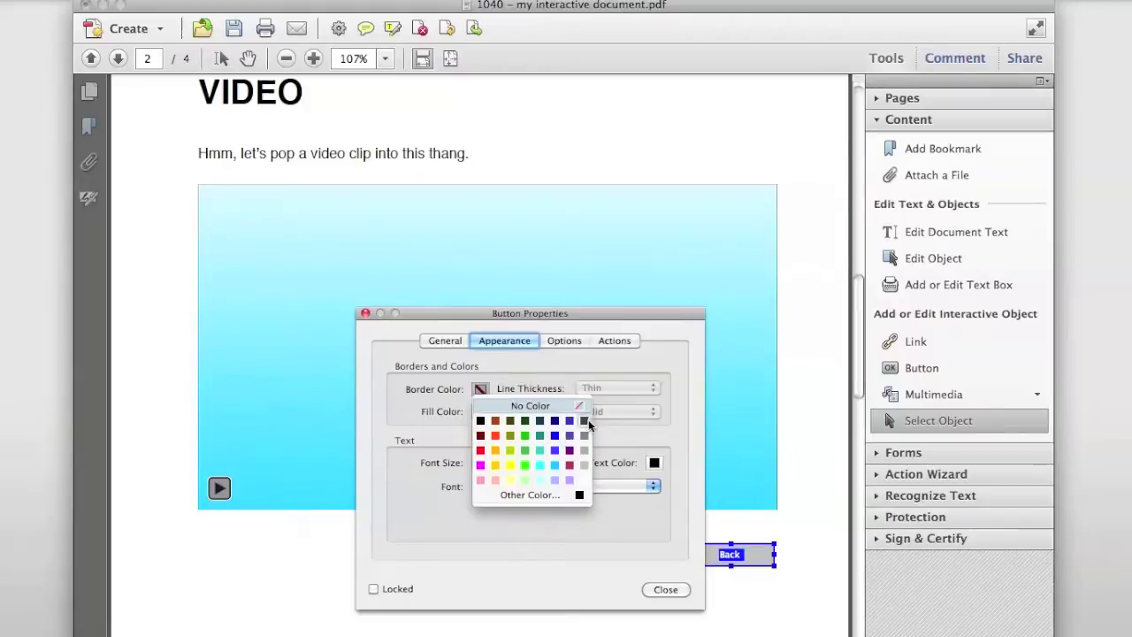
{"action": "left_click", "coordinate": [583, 421]}
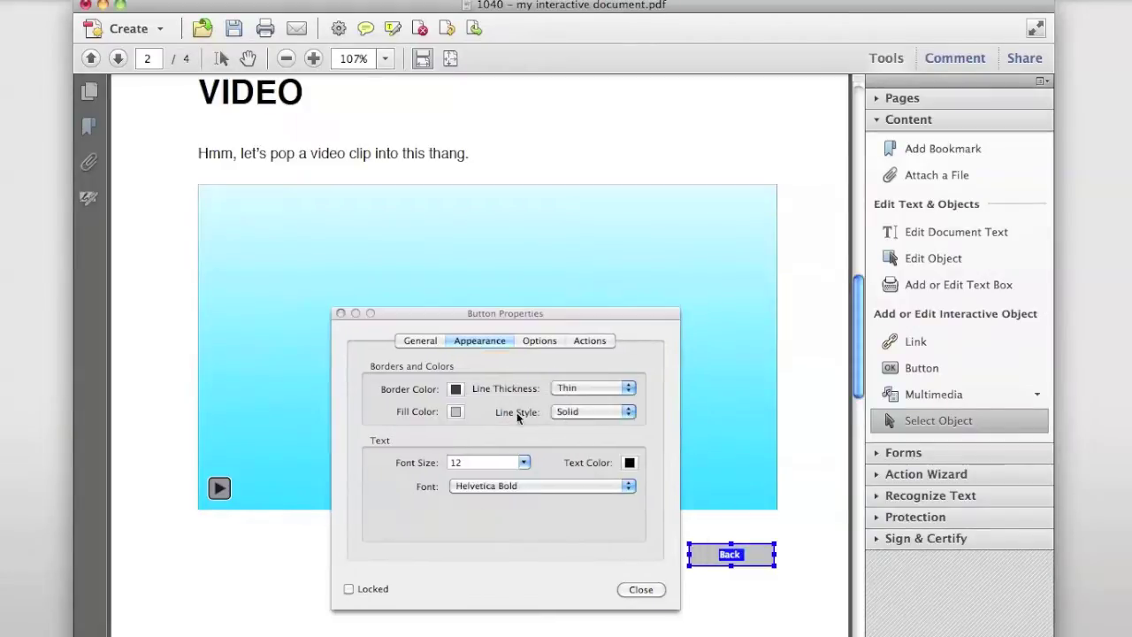
{"action": "left_click", "coordinate": [455, 412]}
{"action": "left_click", "coordinate": [515, 501]}
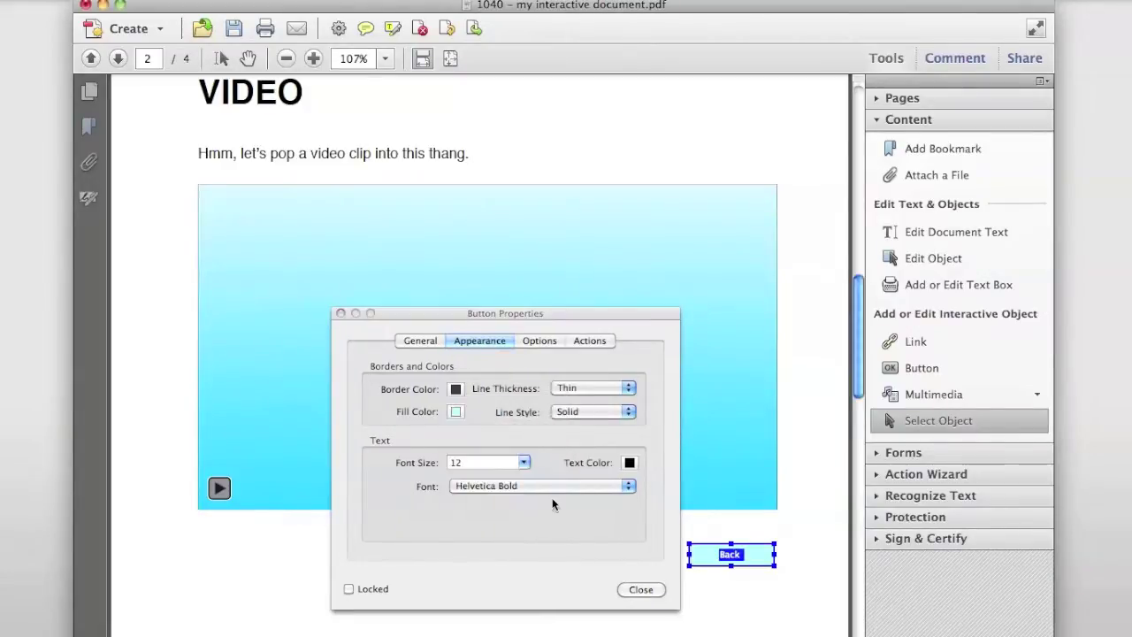
{"action": "left_click", "coordinate": [524, 462]}
{"action": "left_click", "coordinate": [494, 507]}
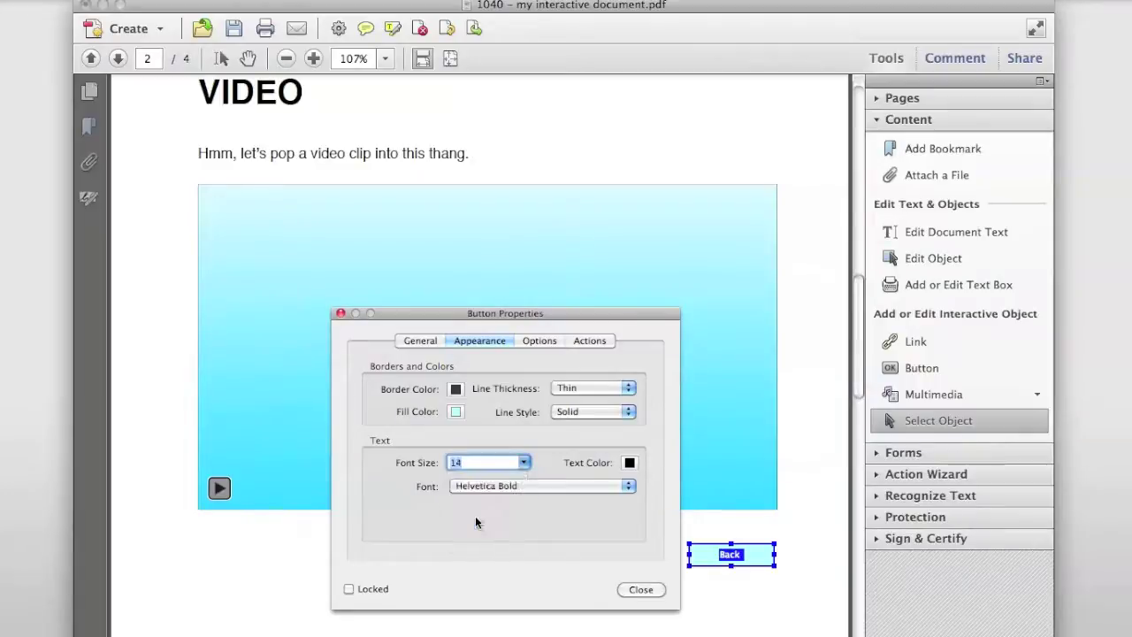
- Set the Back button's behavior to Push and its label to "Back" for the Up, Down and Rollover states
{"action": "left_click", "coordinate": [539, 341]}
{"action": "left_click", "coordinate": [454, 390]}
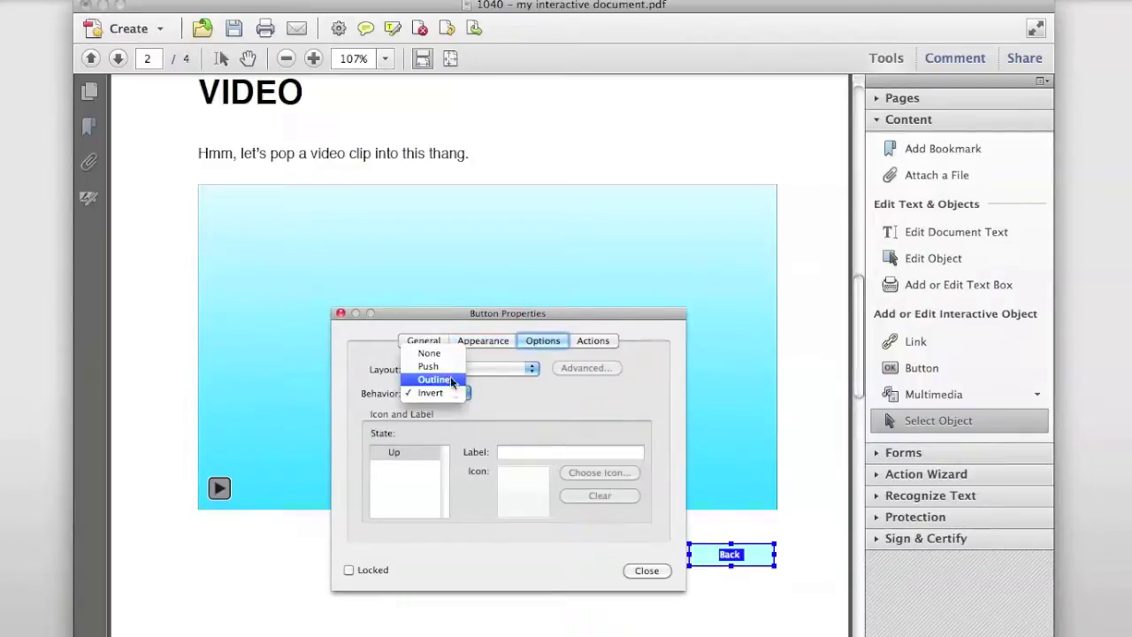
{"action": "left_click", "coordinate": [430, 363]}
{"action": "left_click", "coordinate": [421, 453]}
{"action": "left_click", "coordinate": [517, 452]}
{"action": "type", "text": "Back"}
{"action": "left_click", "coordinate": [401, 466]}
{"action": "left_click", "coordinate": [532, 454]}
{"action": "type", "text": "Back"}
{"action": "left_click", "coordinate": [428, 483]}
{"action": "left_click", "coordinate": [518, 454]}
{"action": "type", "text": "Back"}
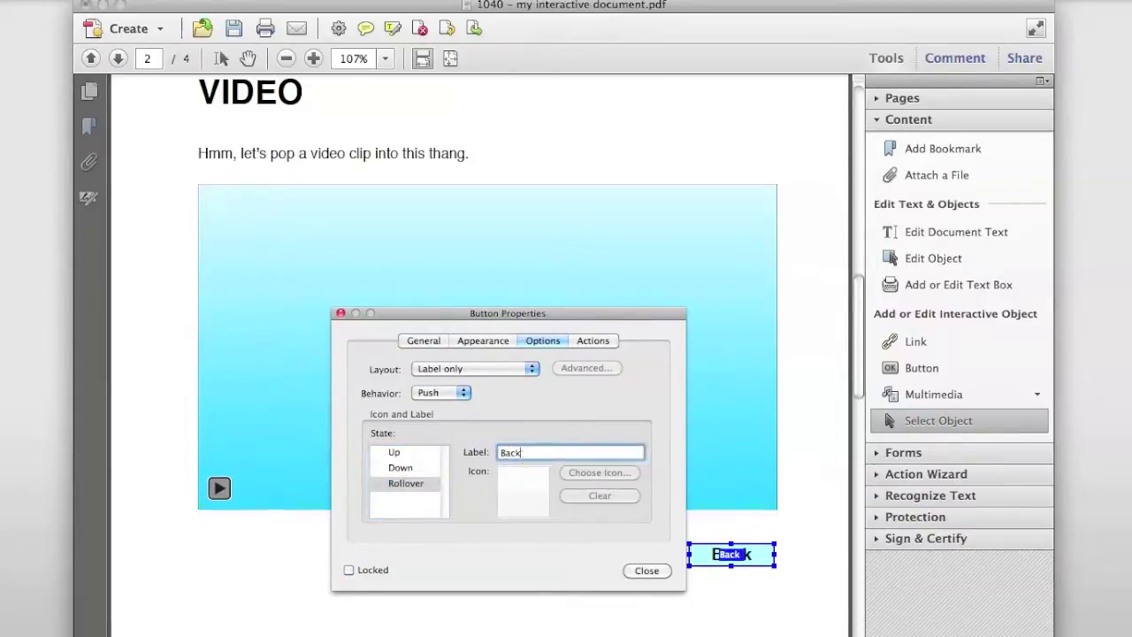
- Add a Go to a page view action to the Back button, targeting the beginning of page 1, and close its properties
{"action": "left_click", "coordinate": [591, 340]}
{"action": "left_click", "coordinate": [585, 434]}
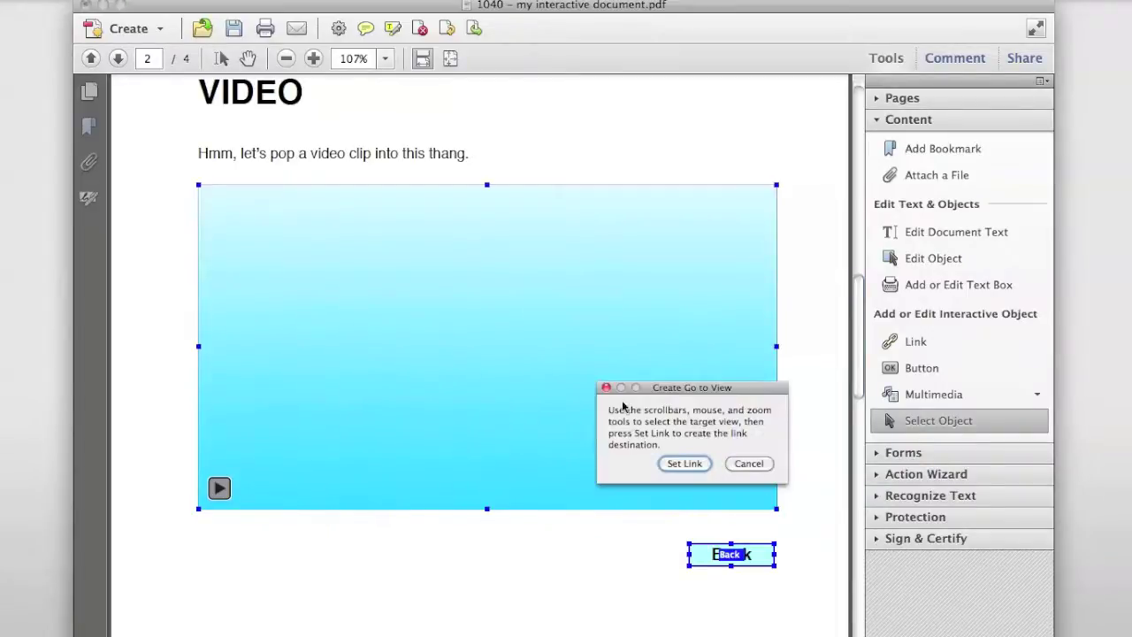
{"action": "scroll", "coordinate": [732, 230], "scroll_direction": "up", "scroll_amount": 10}
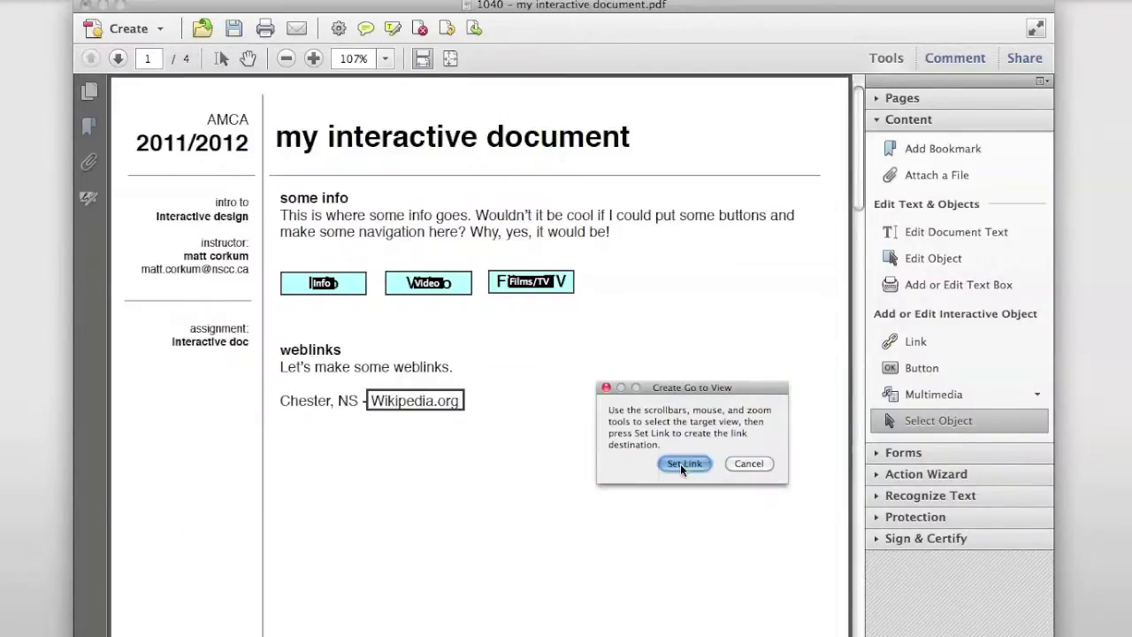
{"action": "left_click", "coordinate": [682, 463]}
{"action": "left_click", "coordinate": [584, 614]}
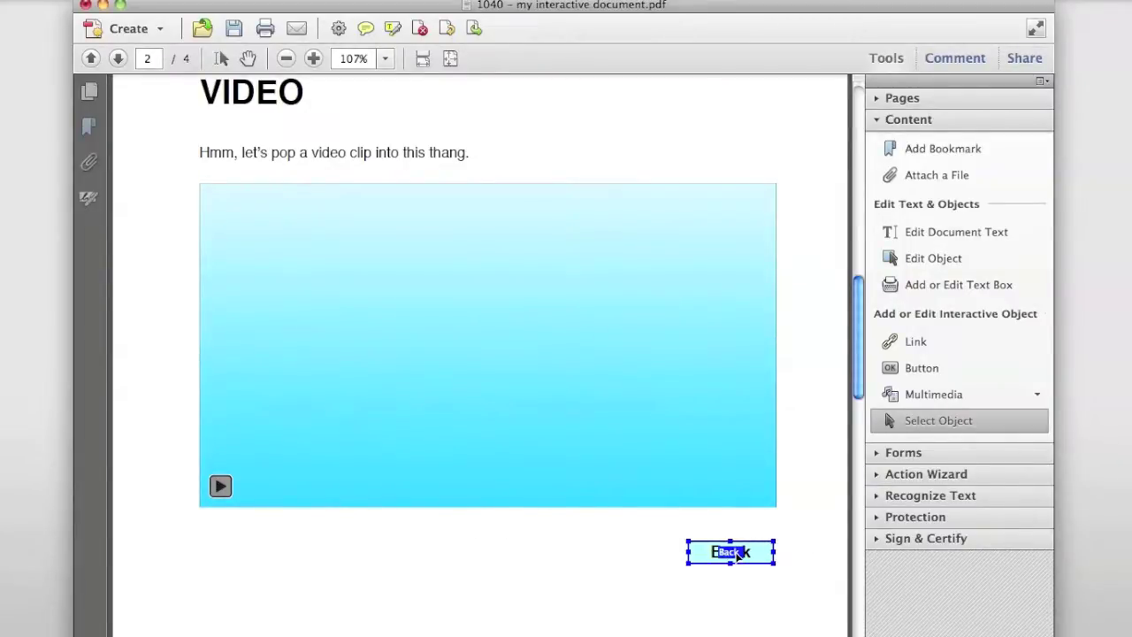
- Copy the Back button to the Info page and position it below the end of the text, near the right margin
{"action": "scroll", "coordinate": [598, 593], "scroll_direction": "down", "scroll_amount": 15}
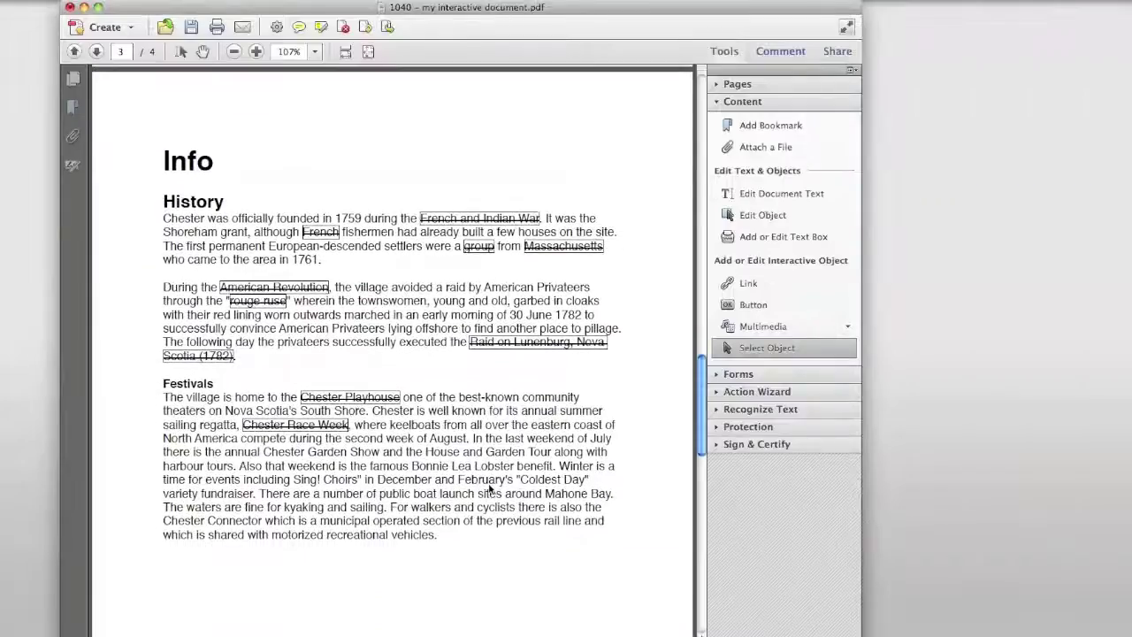
{"action": "key", "text": "ctrl+v"}
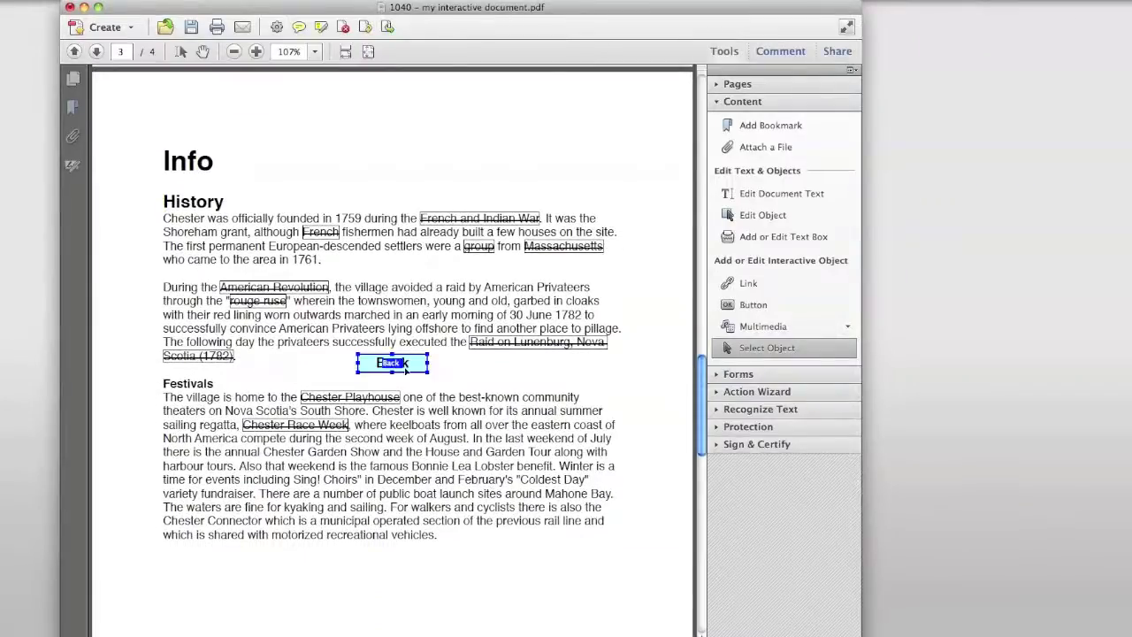
{"action": "left_click", "coordinate": [584, 576]}
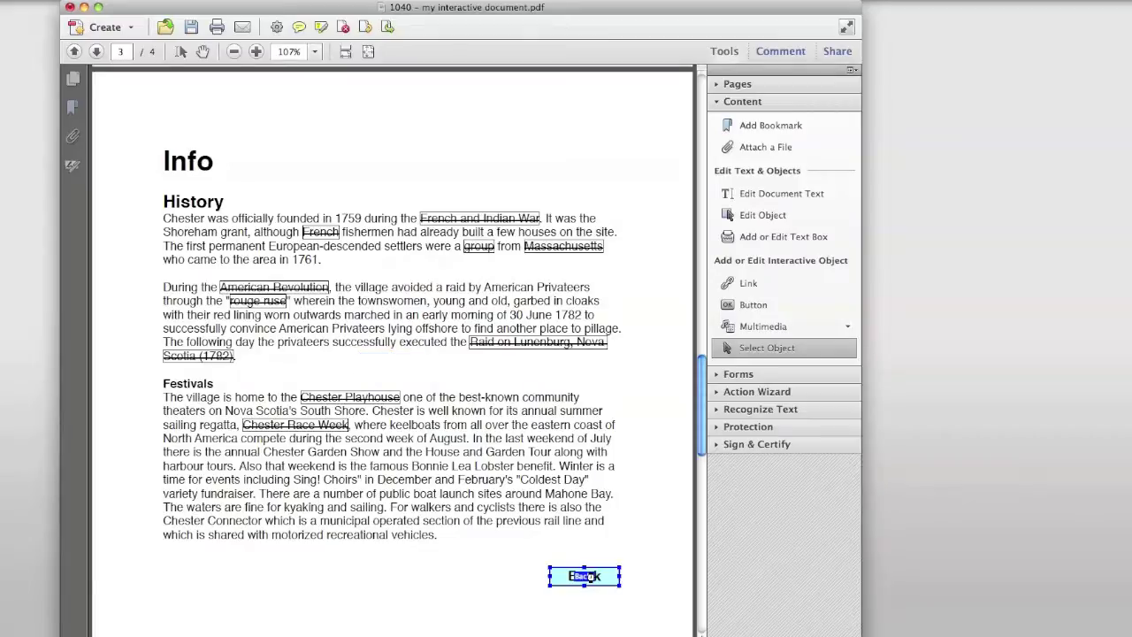
- Paste the Back button onto the Films/TV page and place it below the list, near the right margin
{"action": "scroll", "coordinate": [594, 581], "scroll_direction": "down", "scroll_amount": 15}
{"action": "scroll", "coordinate": [593, 581], "scroll_direction": "up", "scroll_amount": 3}
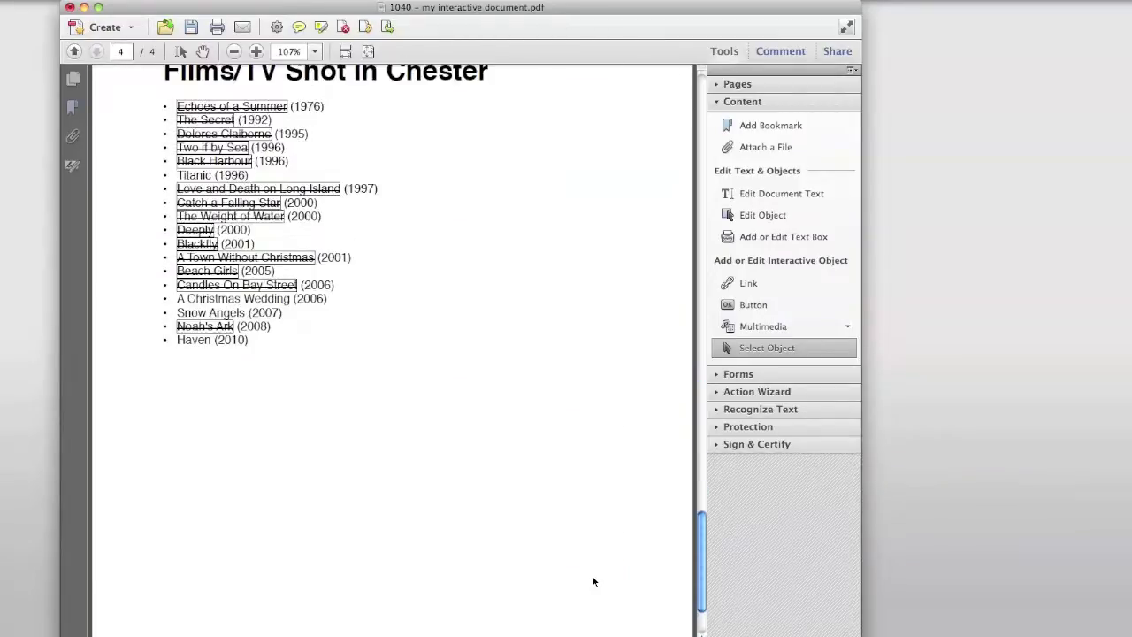
{"action": "key", "text": "ctrl+v"}
{"action": "left_click_drag", "start_coordinate": [415, 371], "coordinate": [591, 386]}
- Test the Back buttons on the Films/TV and Info pages and the matching page 1 buttons with the Hand tool
{"action": "left_click", "coordinate": [204, 53]}
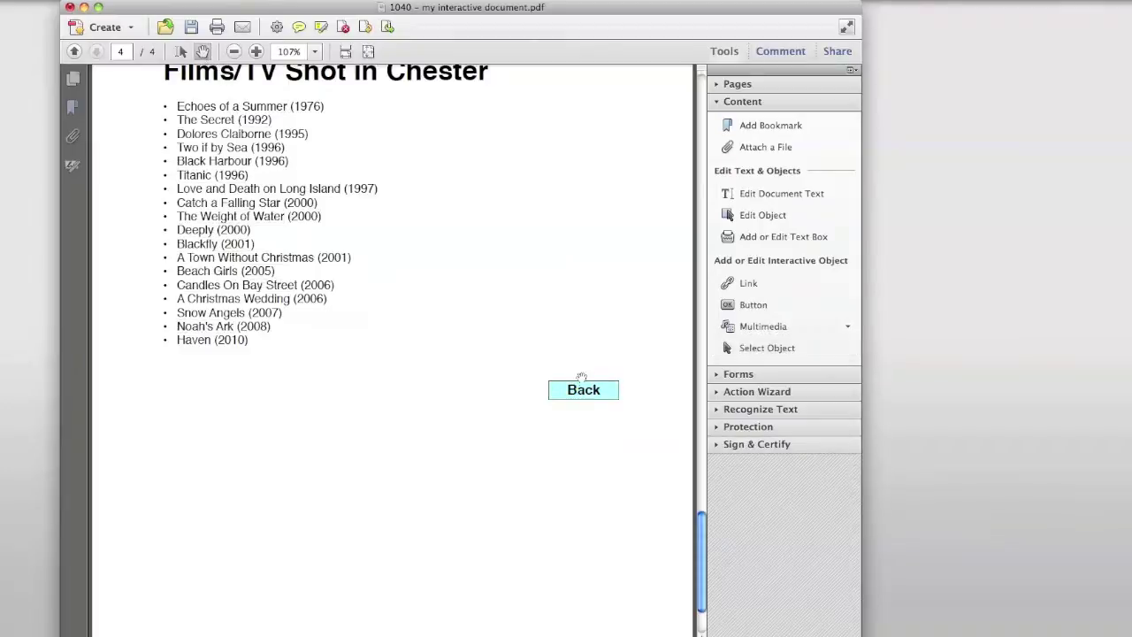
{"action": "left_click", "coordinate": [590, 392]}
{"action": "left_click", "coordinate": [432, 243]}
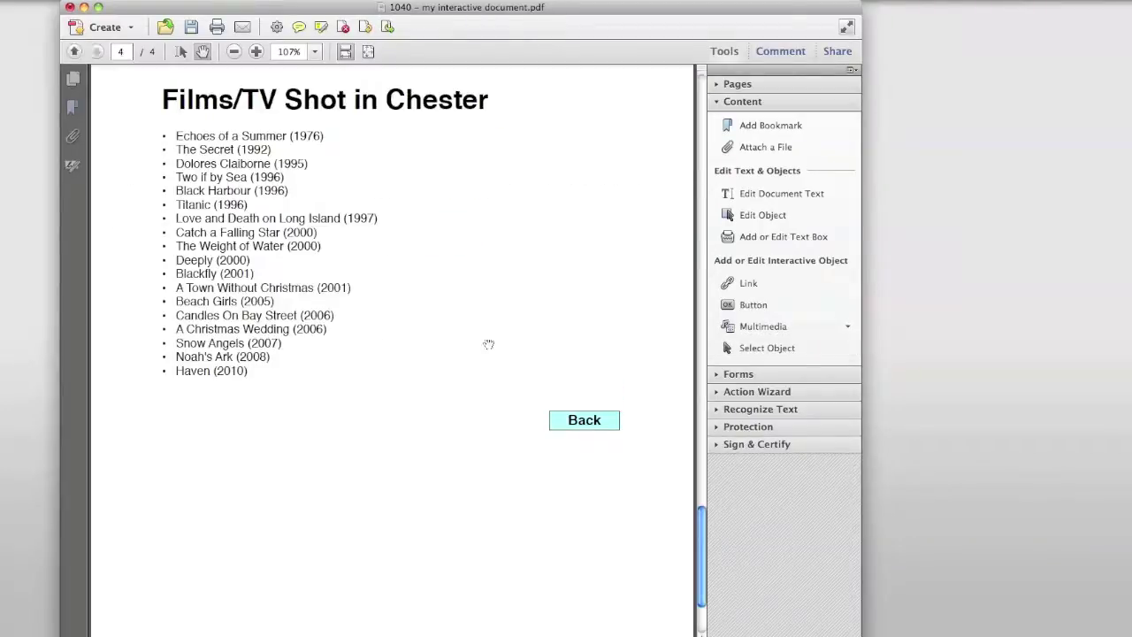
{"action": "left_click", "coordinate": [596, 426]}
{"action": "left_click", "coordinate": [275, 235]}
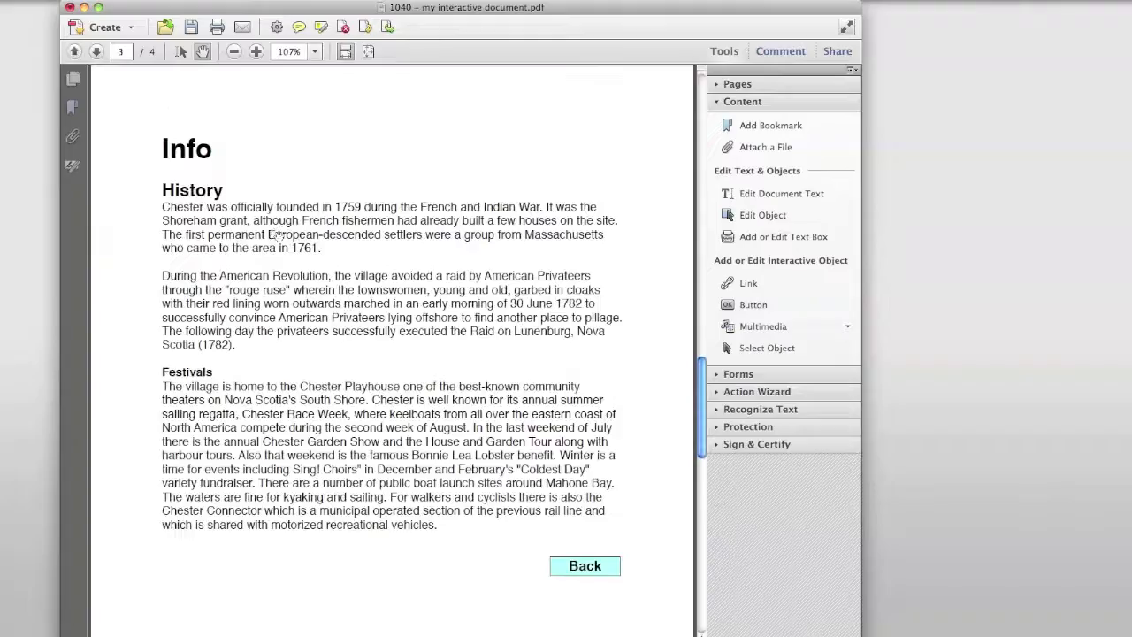
{"action": "left_click", "coordinate": [598, 570]}
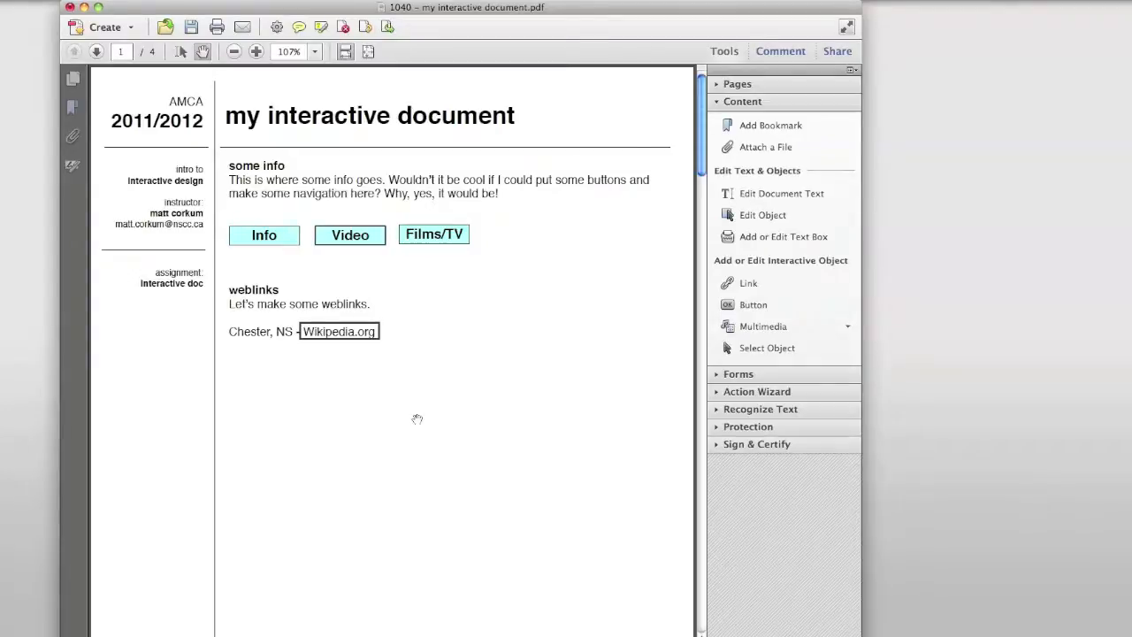
- Save the PDF in the Documents folder under the new name "1040 - my interactive document 2"
{"action": "scroll", "coordinate": [416, 419], "scroll_direction": "down", "scroll_amount": 10}
{"action": "scroll", "coordinate": [417, 425], "scroll_direction": "down", "scroll_amount": 4}
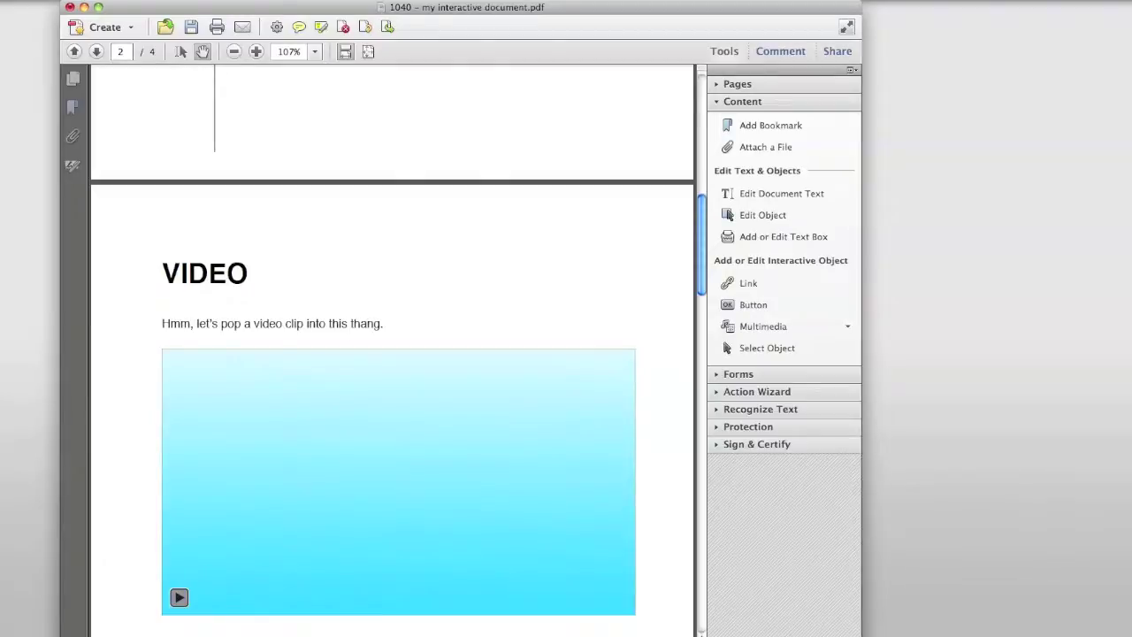
{"action": "left_click", "coordinate": [111, 0]}
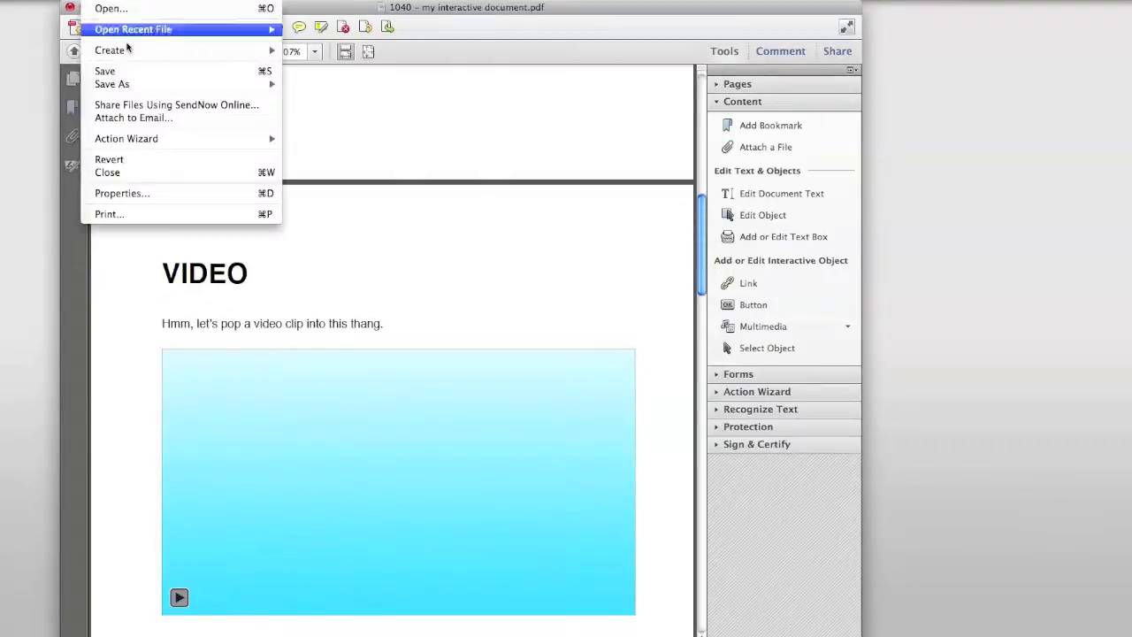
{"action": "mouse_move", "coordinate": [133, 83]}
{"action": "left_click", "coordinate": [310, 84]}
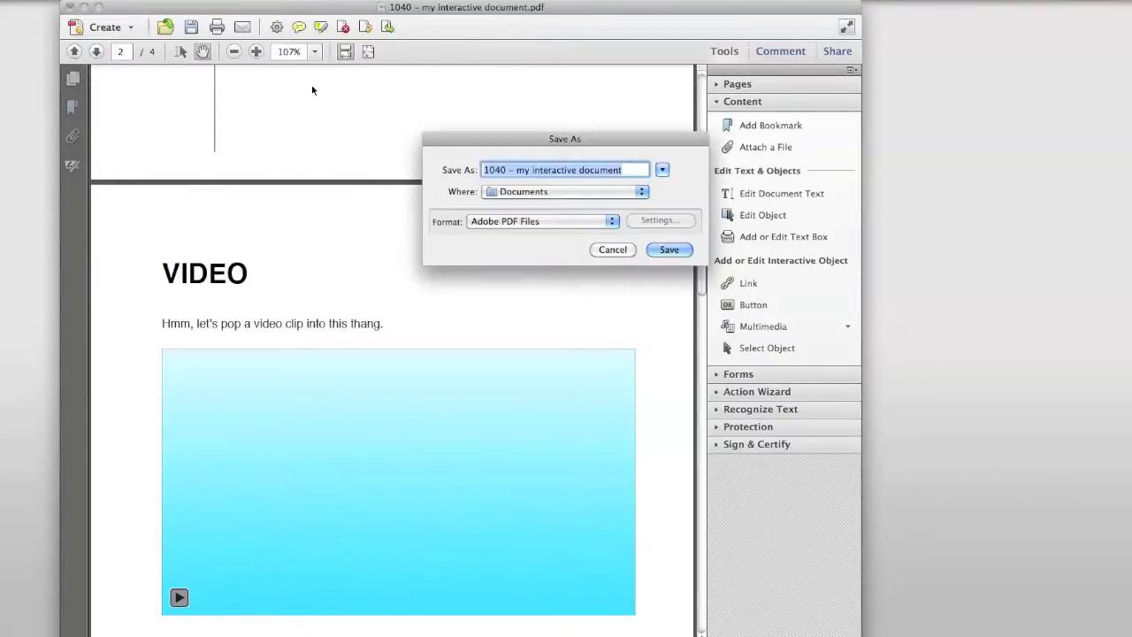
{"action": "key", "text": "Right"}
{"action": "type", "text": "2"}
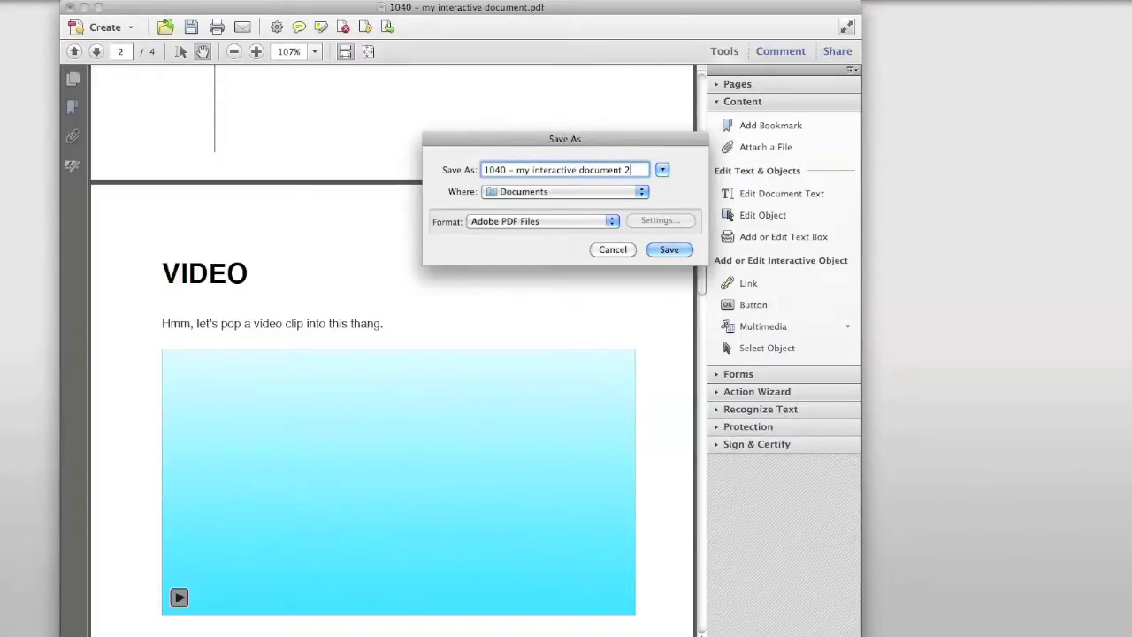
{"action": "key", "text": "Return"}
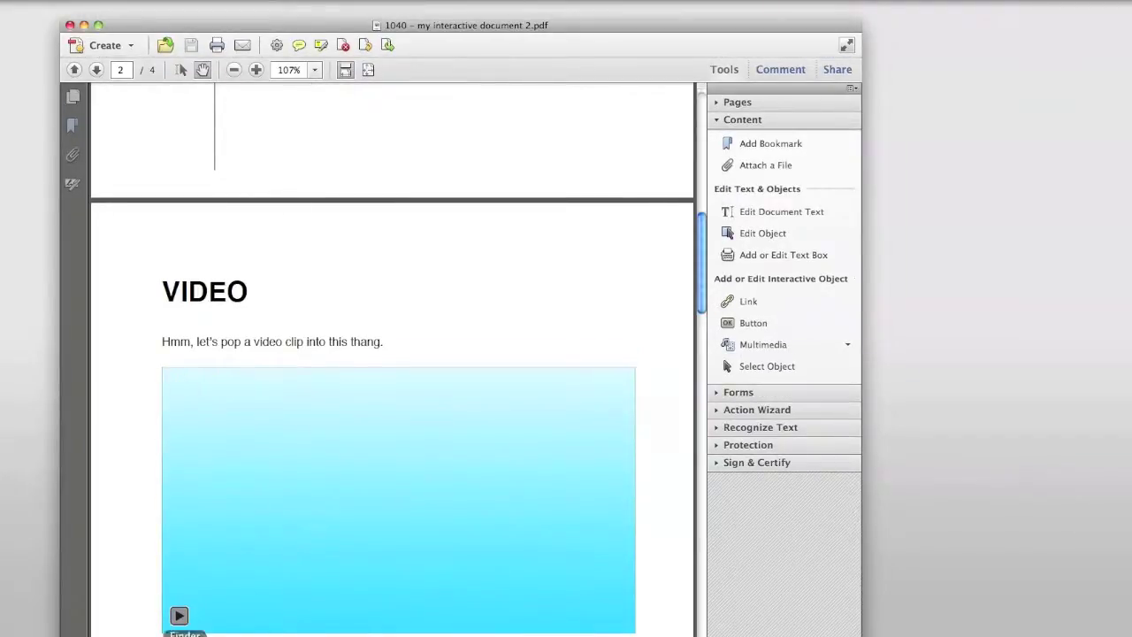
- Switch to Finder, compare the original PDF with "1040 - my interactive document 2.pdf" in Documents, and preview the new file
{"action": "left_click", "coordinate": [185, 634]}
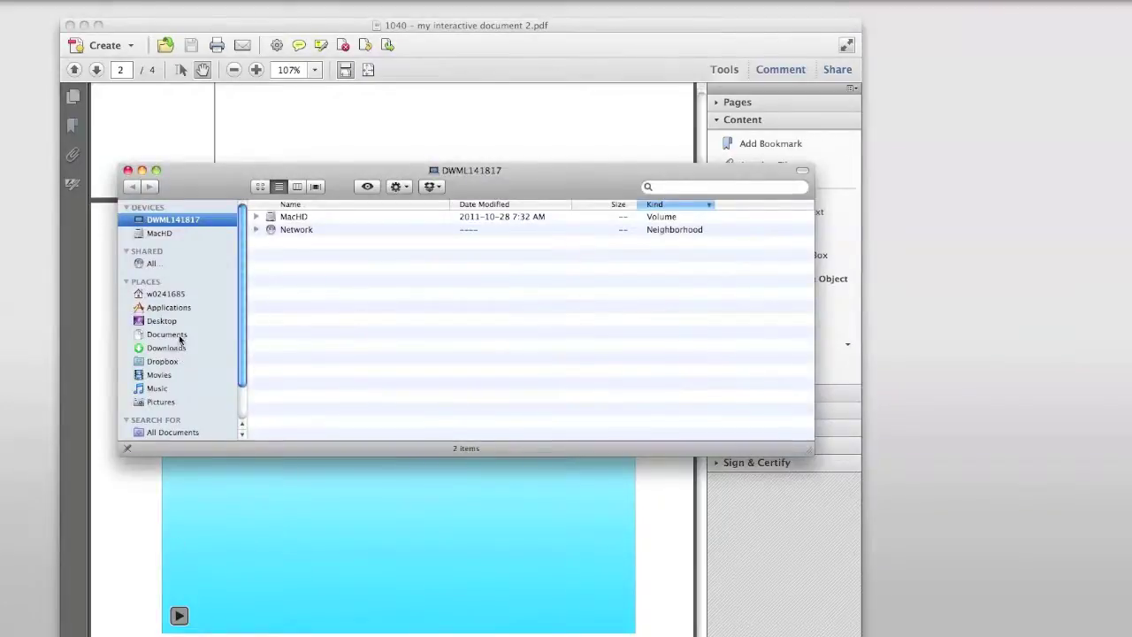
{"action": "left_click", "coordinate": [179, 337]}
{"action": "scroll", "coordinate": [459, 377], "scroll_direction": "down", "scroll_amount": 10}
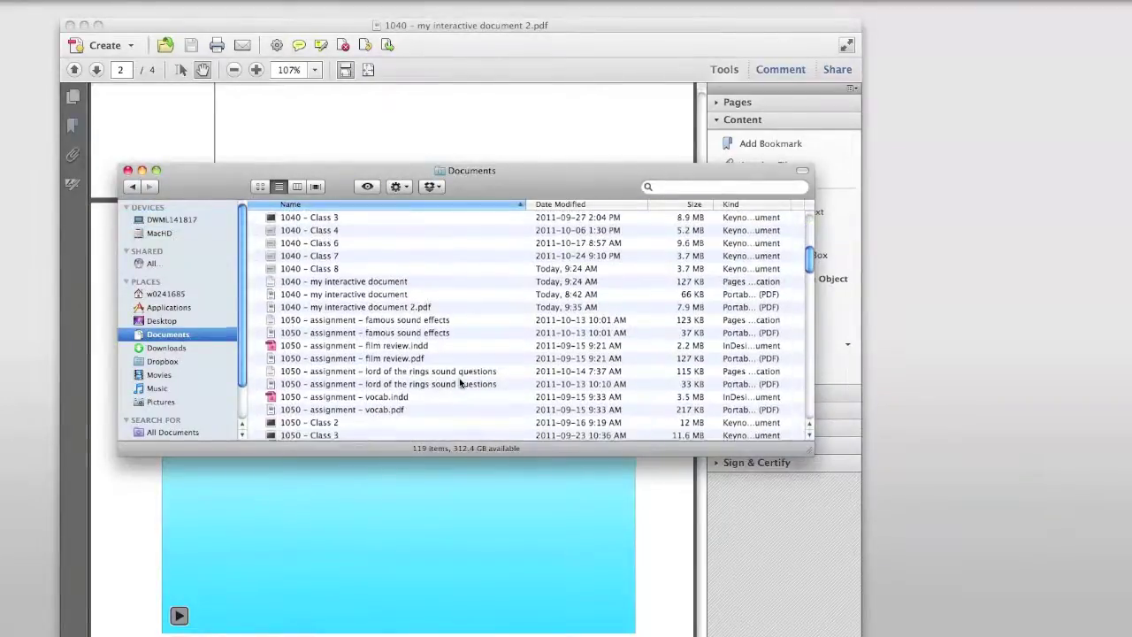
{"action": "left_click", "coordinate": [450, 300]}
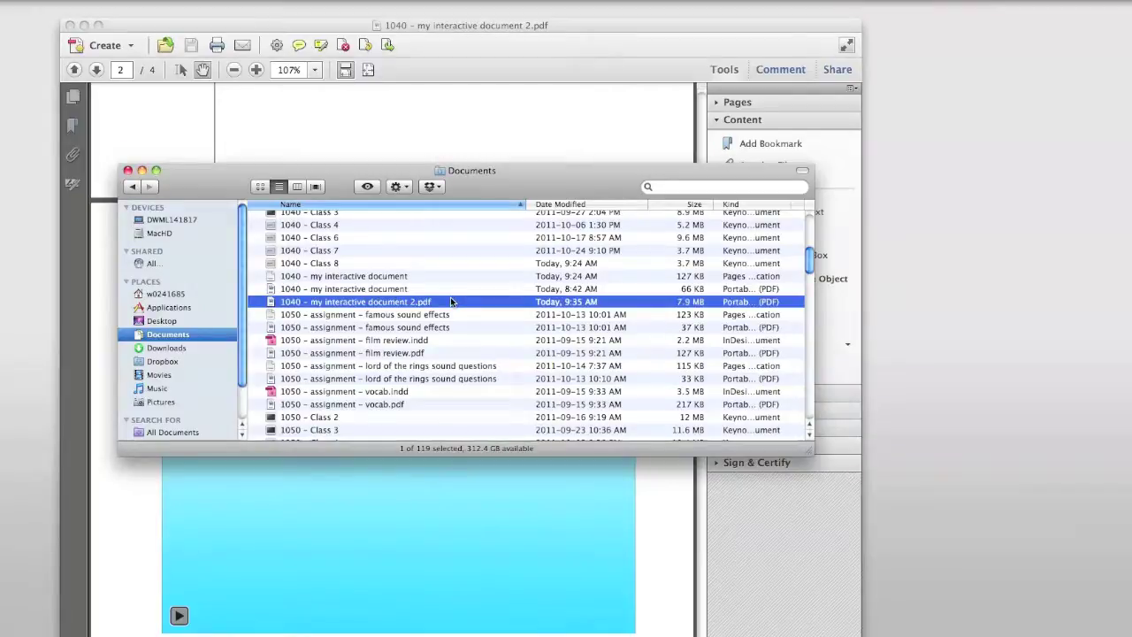
{"action": "key", "text": "Up"}
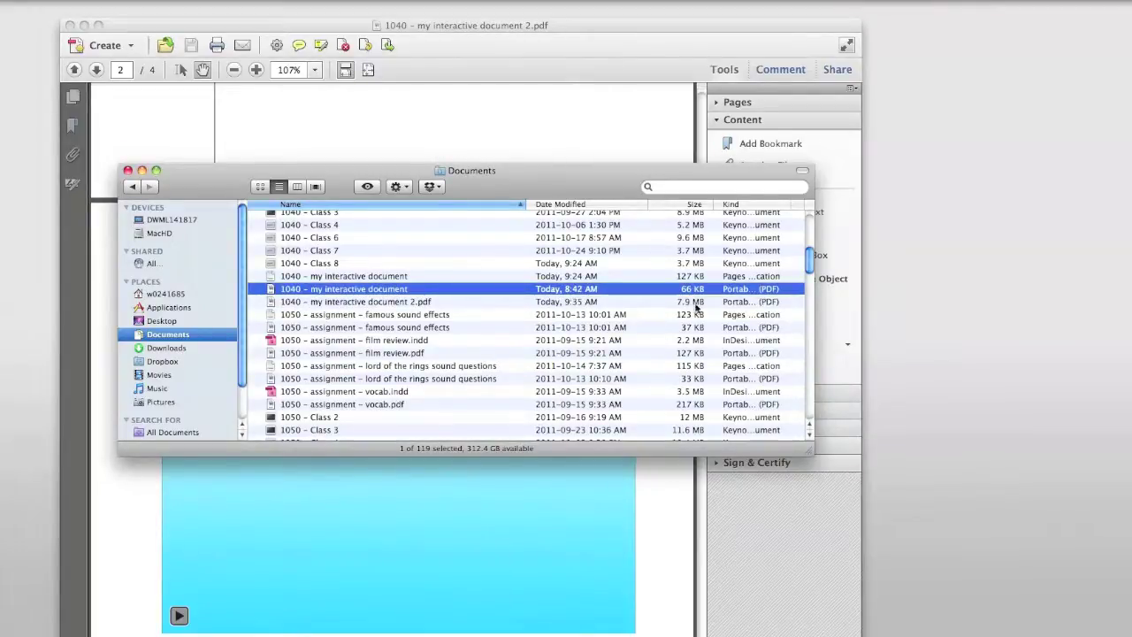
{"action": "left_click", "coordinate": [426, 306]}
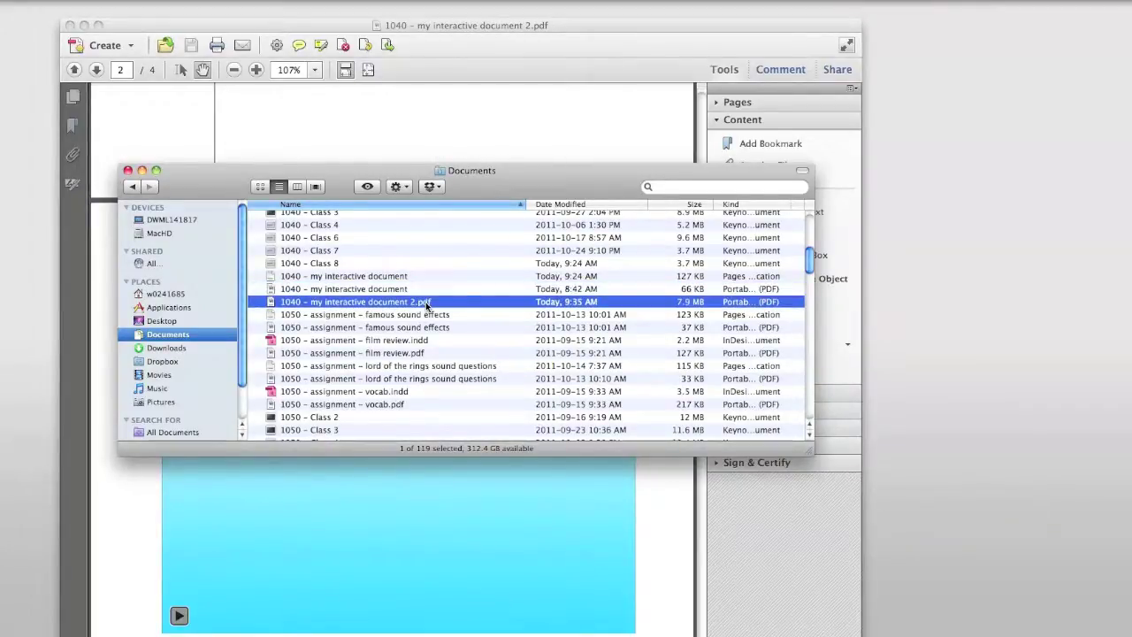
{"action": "key", "text": "space"}
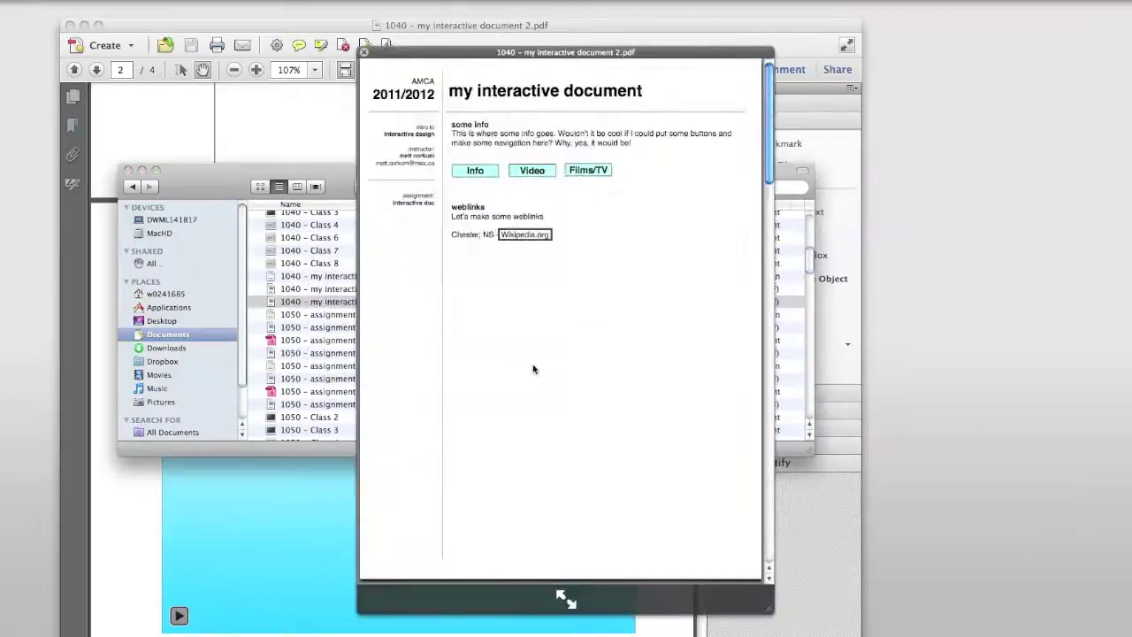
- Look through the pages of the new PDF in the quick preview and close the preview
{"action": "scroll", "coordinate": [533, 366], "scroll_direction": "down", "scroll_amount": 20}
{"action": "scroll", "coordinate": [532, 369], "scroll_direction": "up", "scroll_amount": 20}
{"action": "key", "text": "space"}
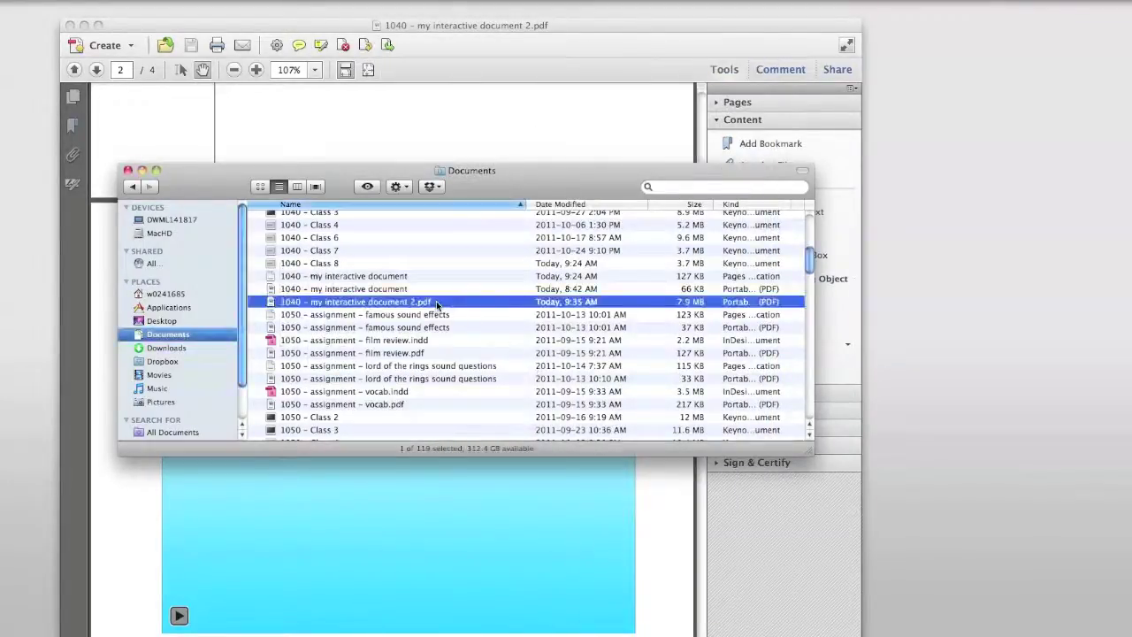
- Open "1040 - my interactive document 2.pdf" in Preview, test the page 2 Back button and the Films/TV button, and look through the pages
{"action": "double_click", "coordinate": [436, 300]}
{"action": "scroll", "coordinate": [581, 383], "scroll_direction": "down", "scroll_amount": 5}
{"action": "scroll", "coordinate": [589, 390], "scroll_direction": "down", "scroll_amount": 10}
{"action": "scroll", "coordinate": [590, 390], "scroll_direction": "up", "scroll_amount": 2}
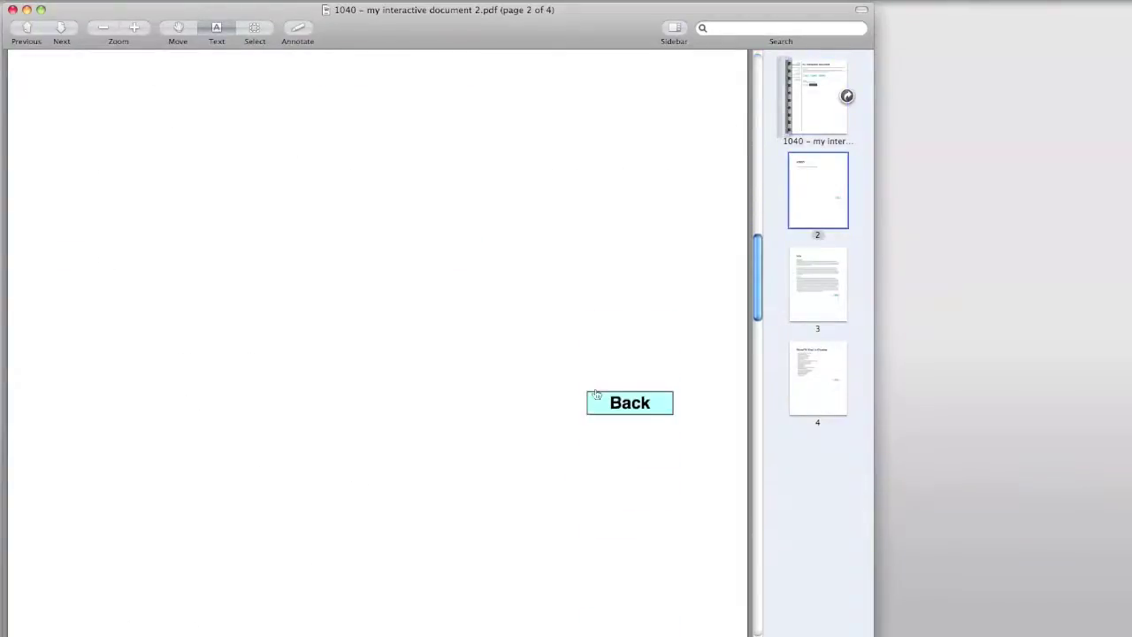
{"action": "left_click", "coordinate": [643, 408]}
{"action": "left_click", "coordinate": [427, 256]}
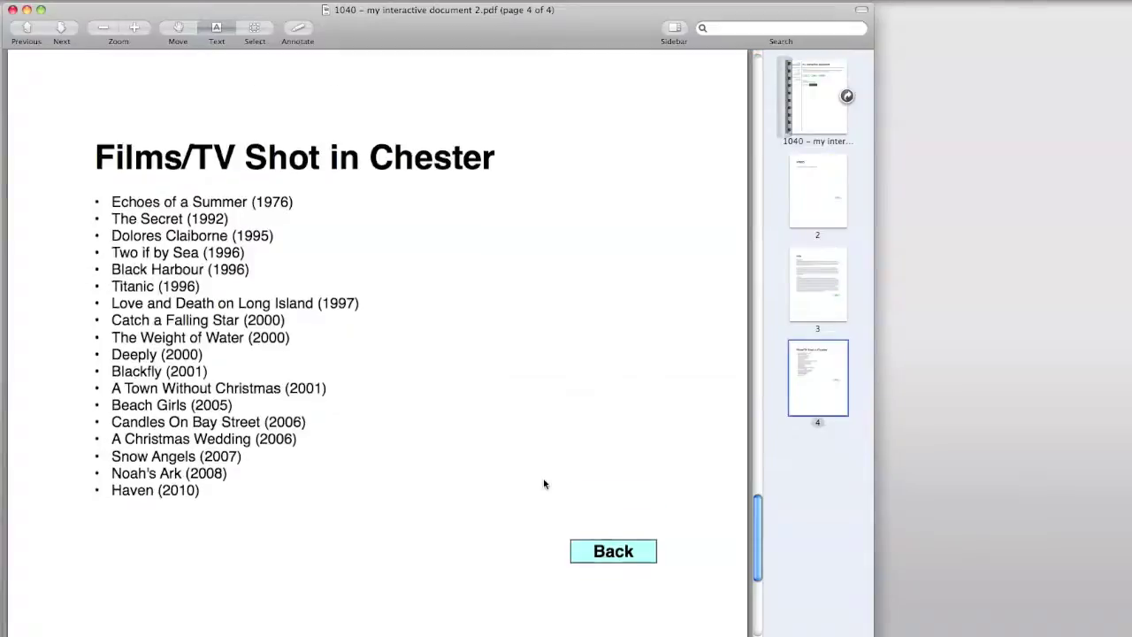
{"action": "scroll", "coordinate": [543, 480], "scroll_direction": "down", "scroll_amount": 4}
{"action": "scroll", "coordinate": [544, 484], "scroll_direction": "up", "scroll_amount": 8}
{"action": "scroll", "coordinate": [544, 483], "scroll_direction": "up", "scroll_amount": 15}
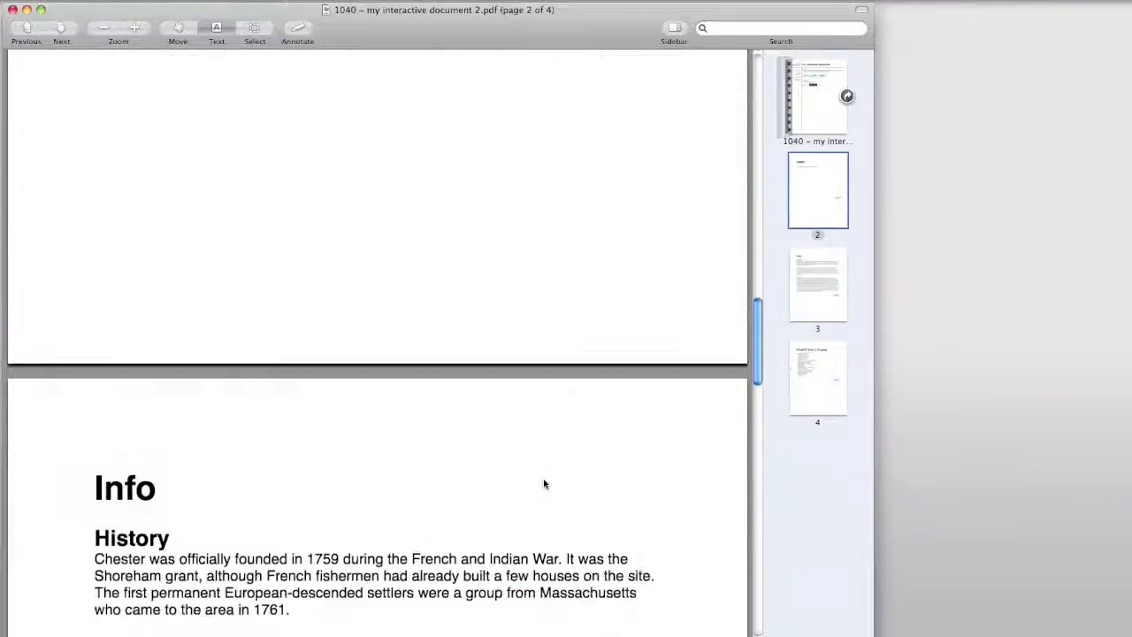
{"action": "scroll", "coordinate": [544, 484], "scroll_direction": "up", "scroll_amount": 3}
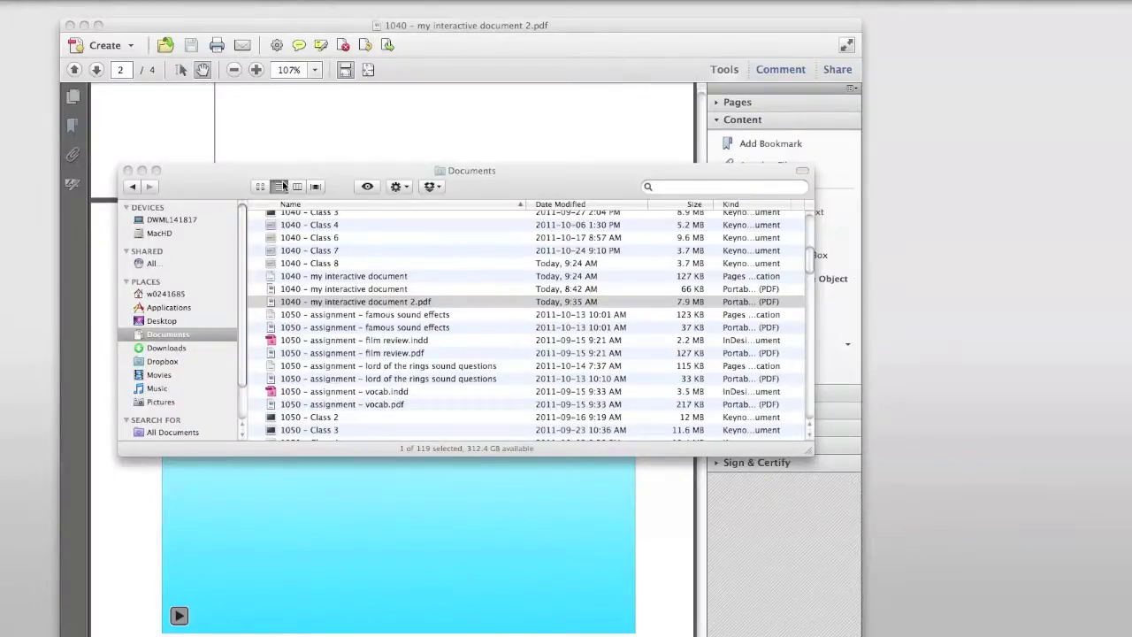
- Close the Documents Finder window, switch back to the PDF in Acrobat and go to page 1
{"action": "left_click", "coordinate": [440, 302]}
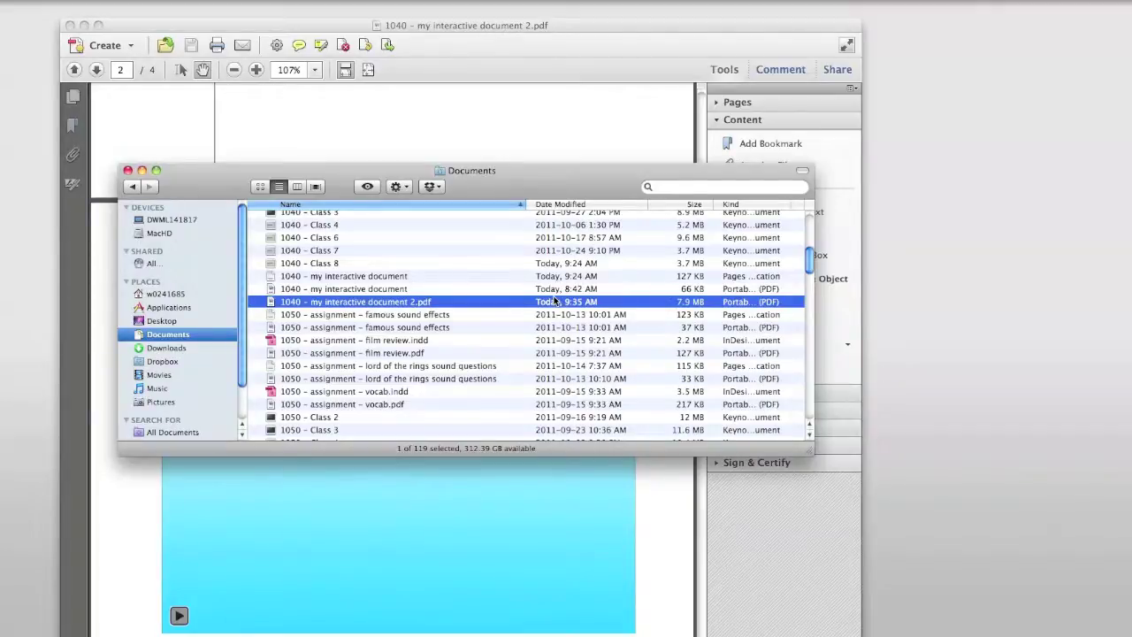
{"action": "left_click_drag", "start_coordinate": [172, 190], "coordinate": [195, 178]}
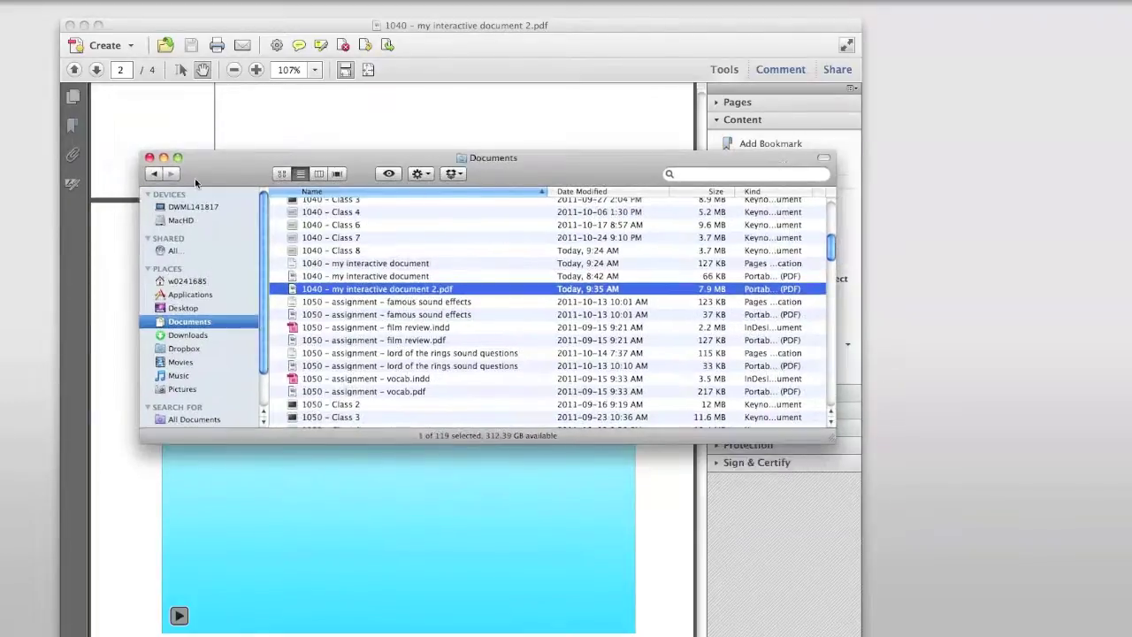
{"action": "left_click", "coordinate": [149, 156]}
{"action": "left_click_drag", "start_coordinate": [467, 25], "coordinate": [467, 7]}
{"action": "key", "text": "Home"}
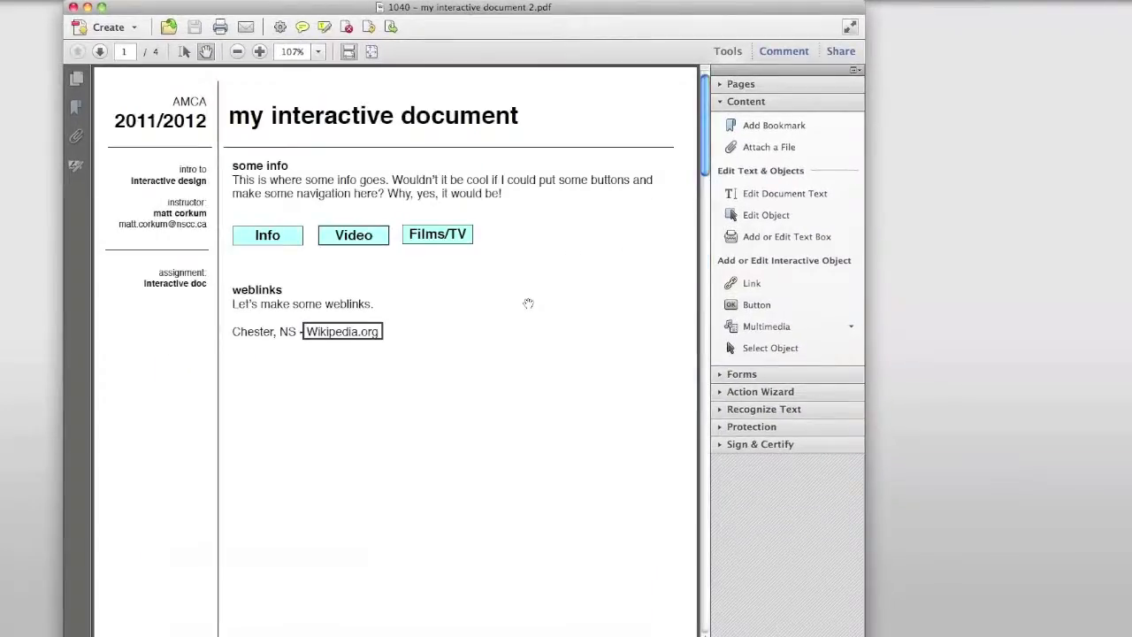